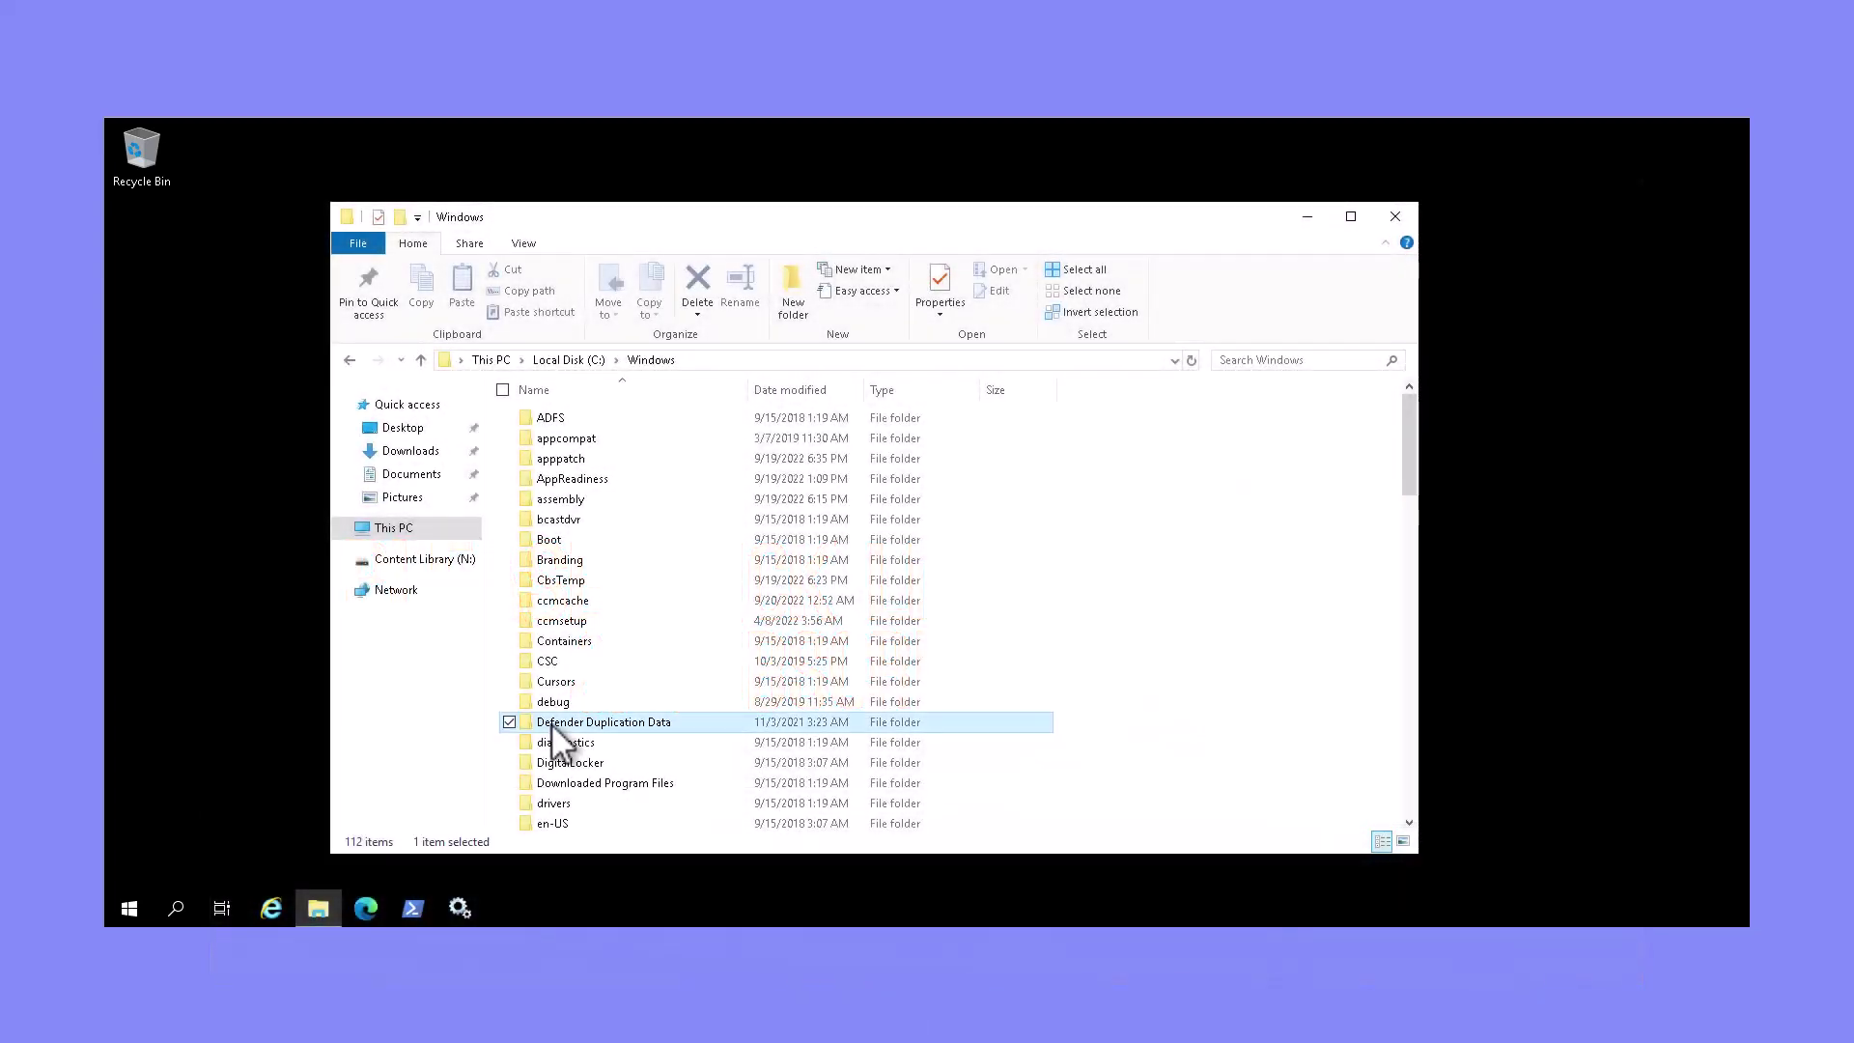
Delete everything in C:\Windows\Temp, skipping the protected vmware-vmsvc-SYSTEM.log file.
{"action": "type", "text": "temp"}
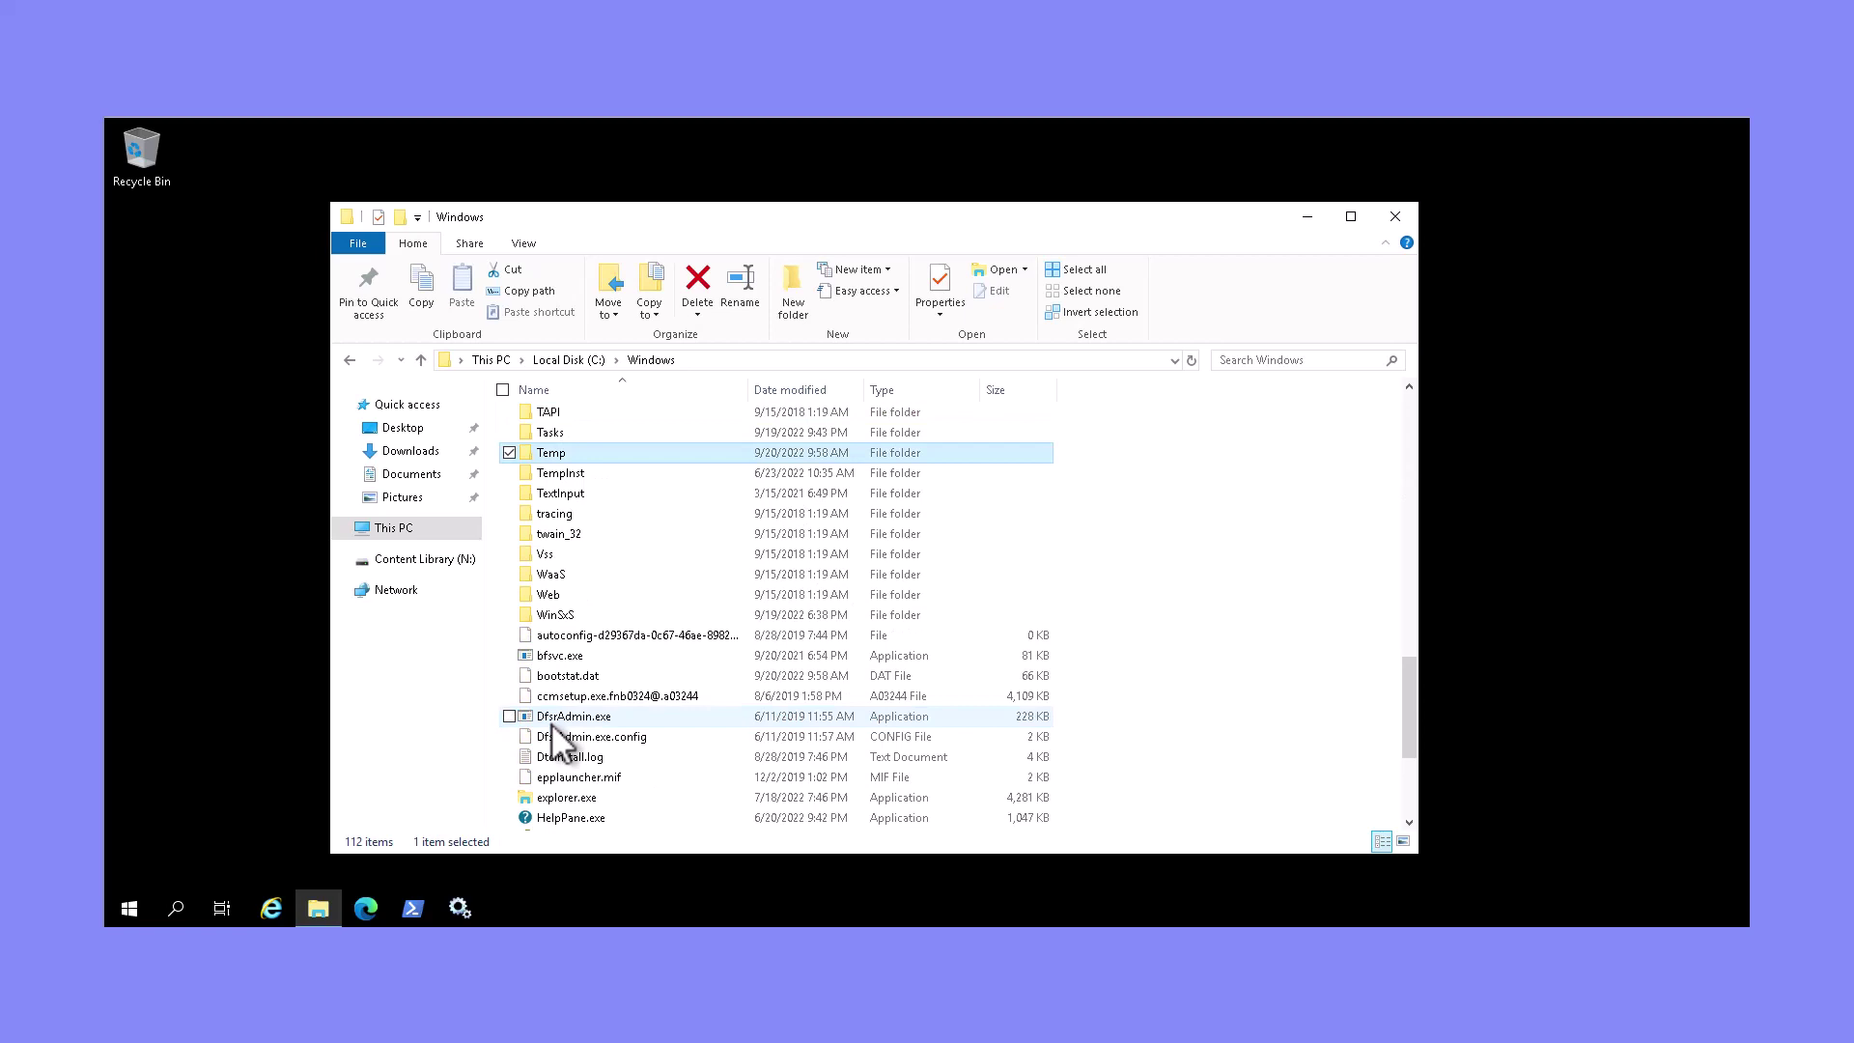
{"action": "double_click", "coordinate": [551, 458]}
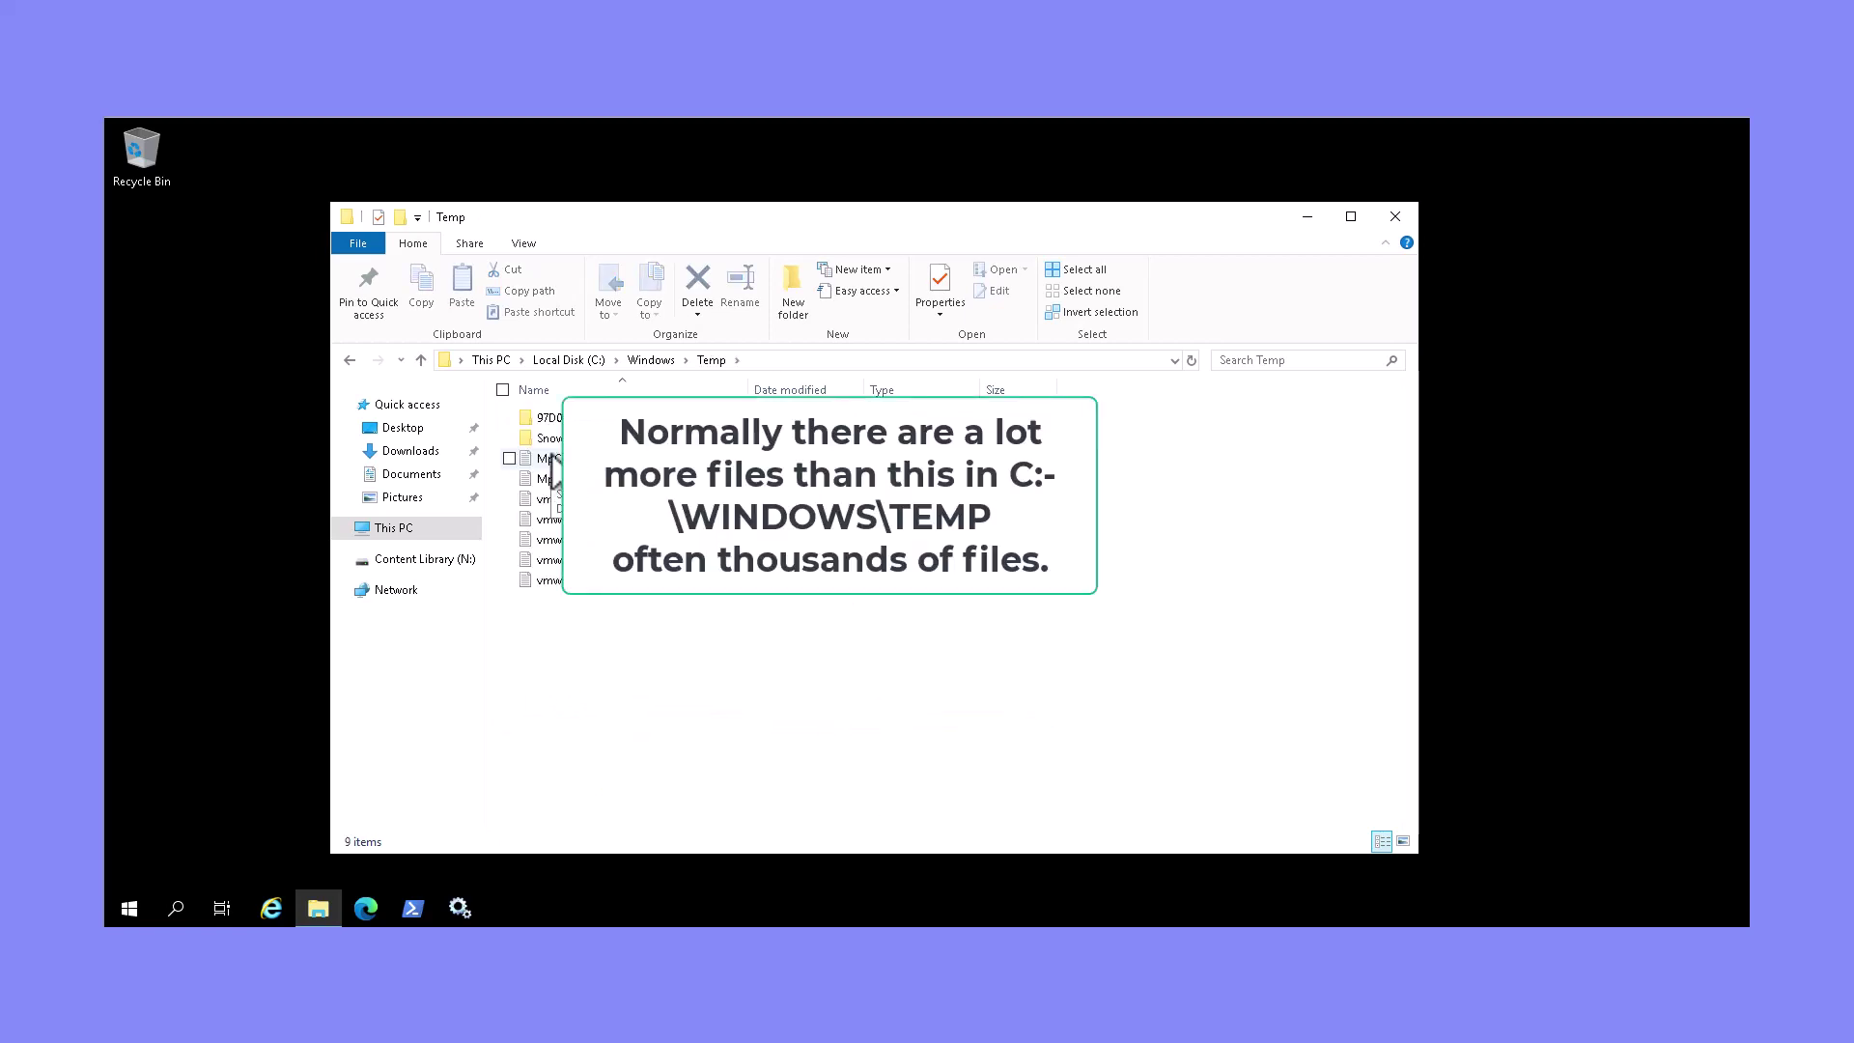
{"action": "left_click_drag", "start_coordinate": [749, 695], "coordinate": [553, 373]}
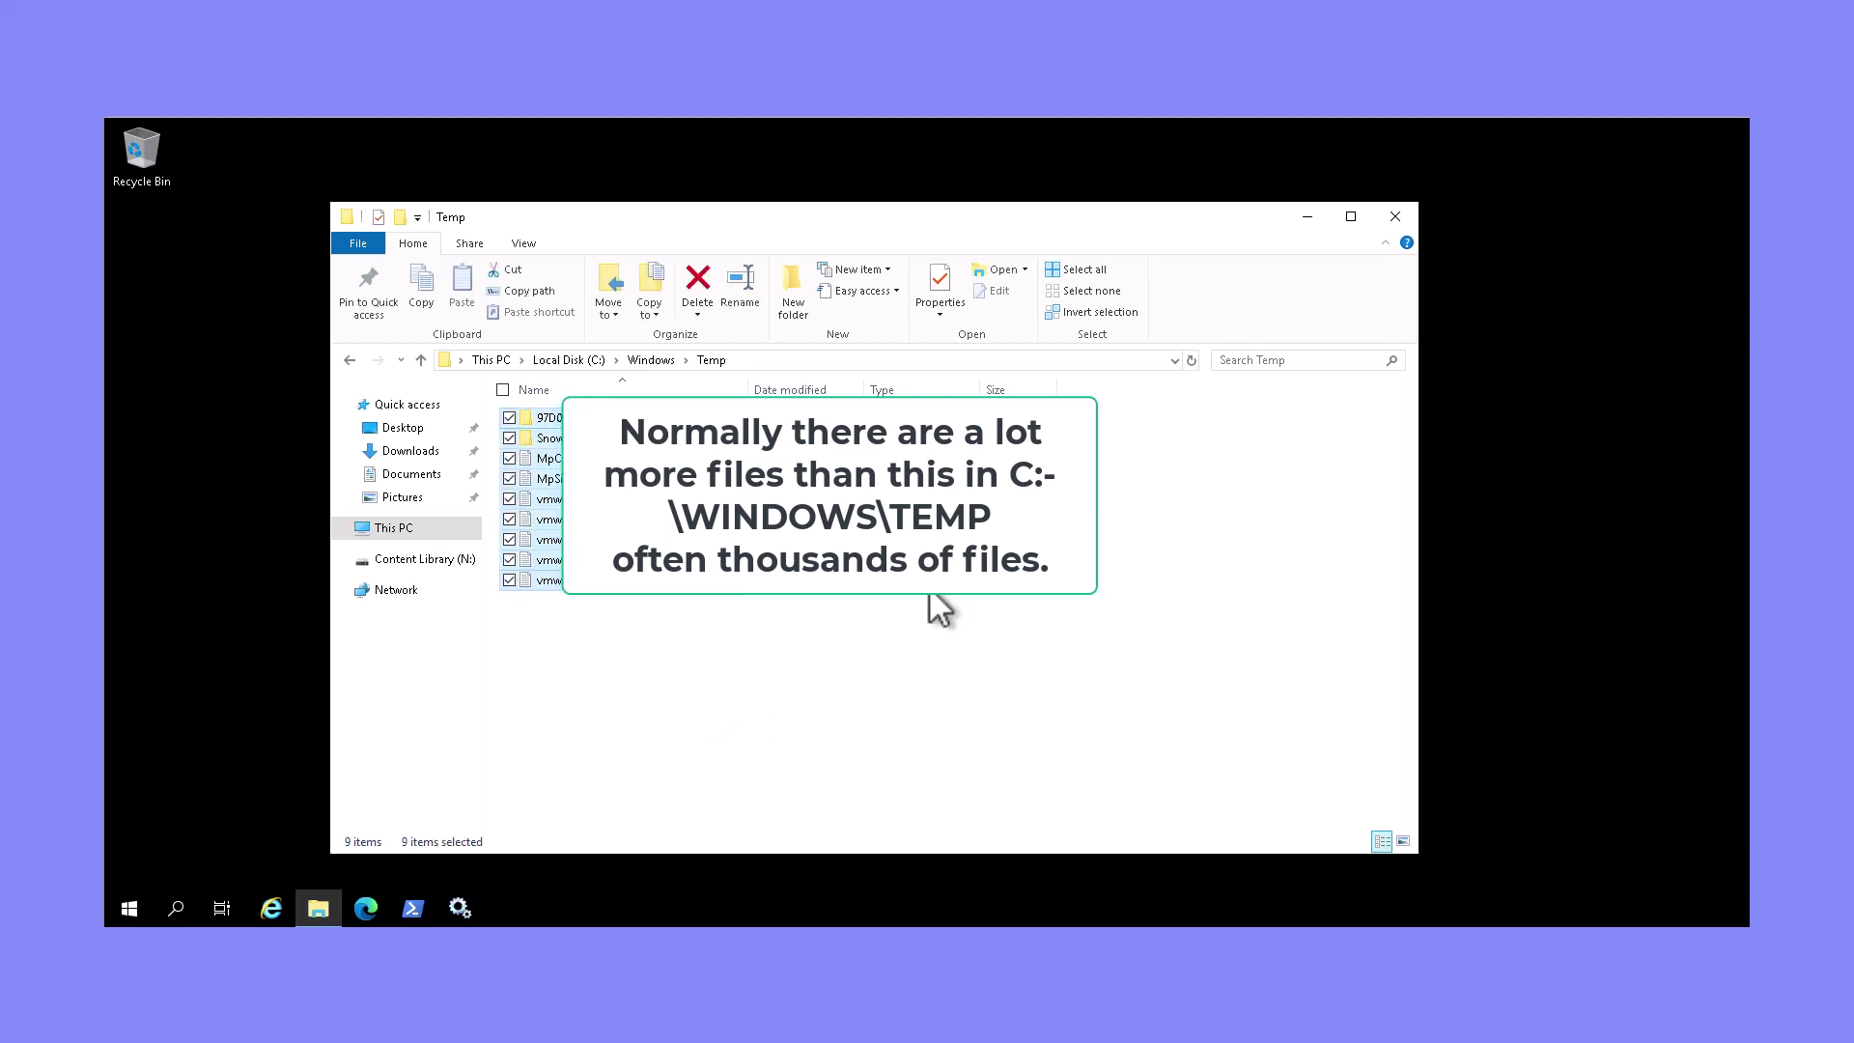
{"action": "key", "text": "Delete"}
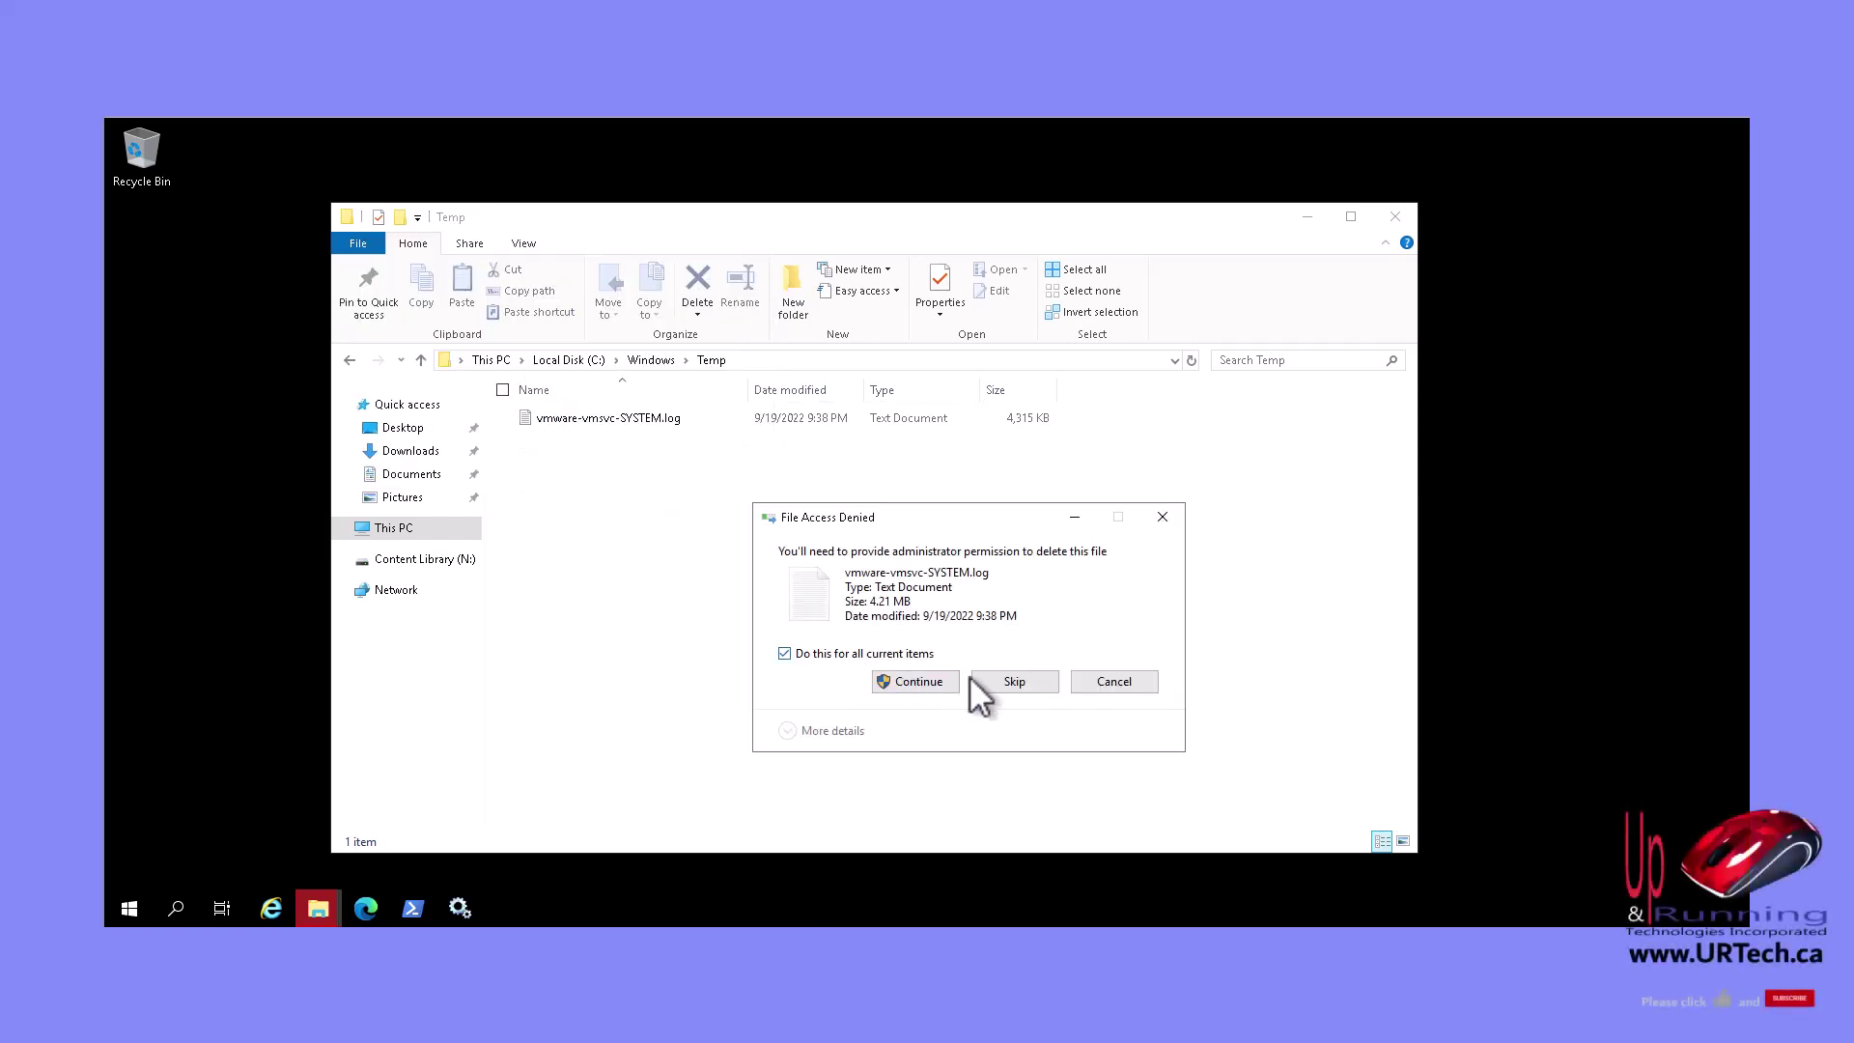
{"action": "left_click", "coordinate": [1013, 681]}
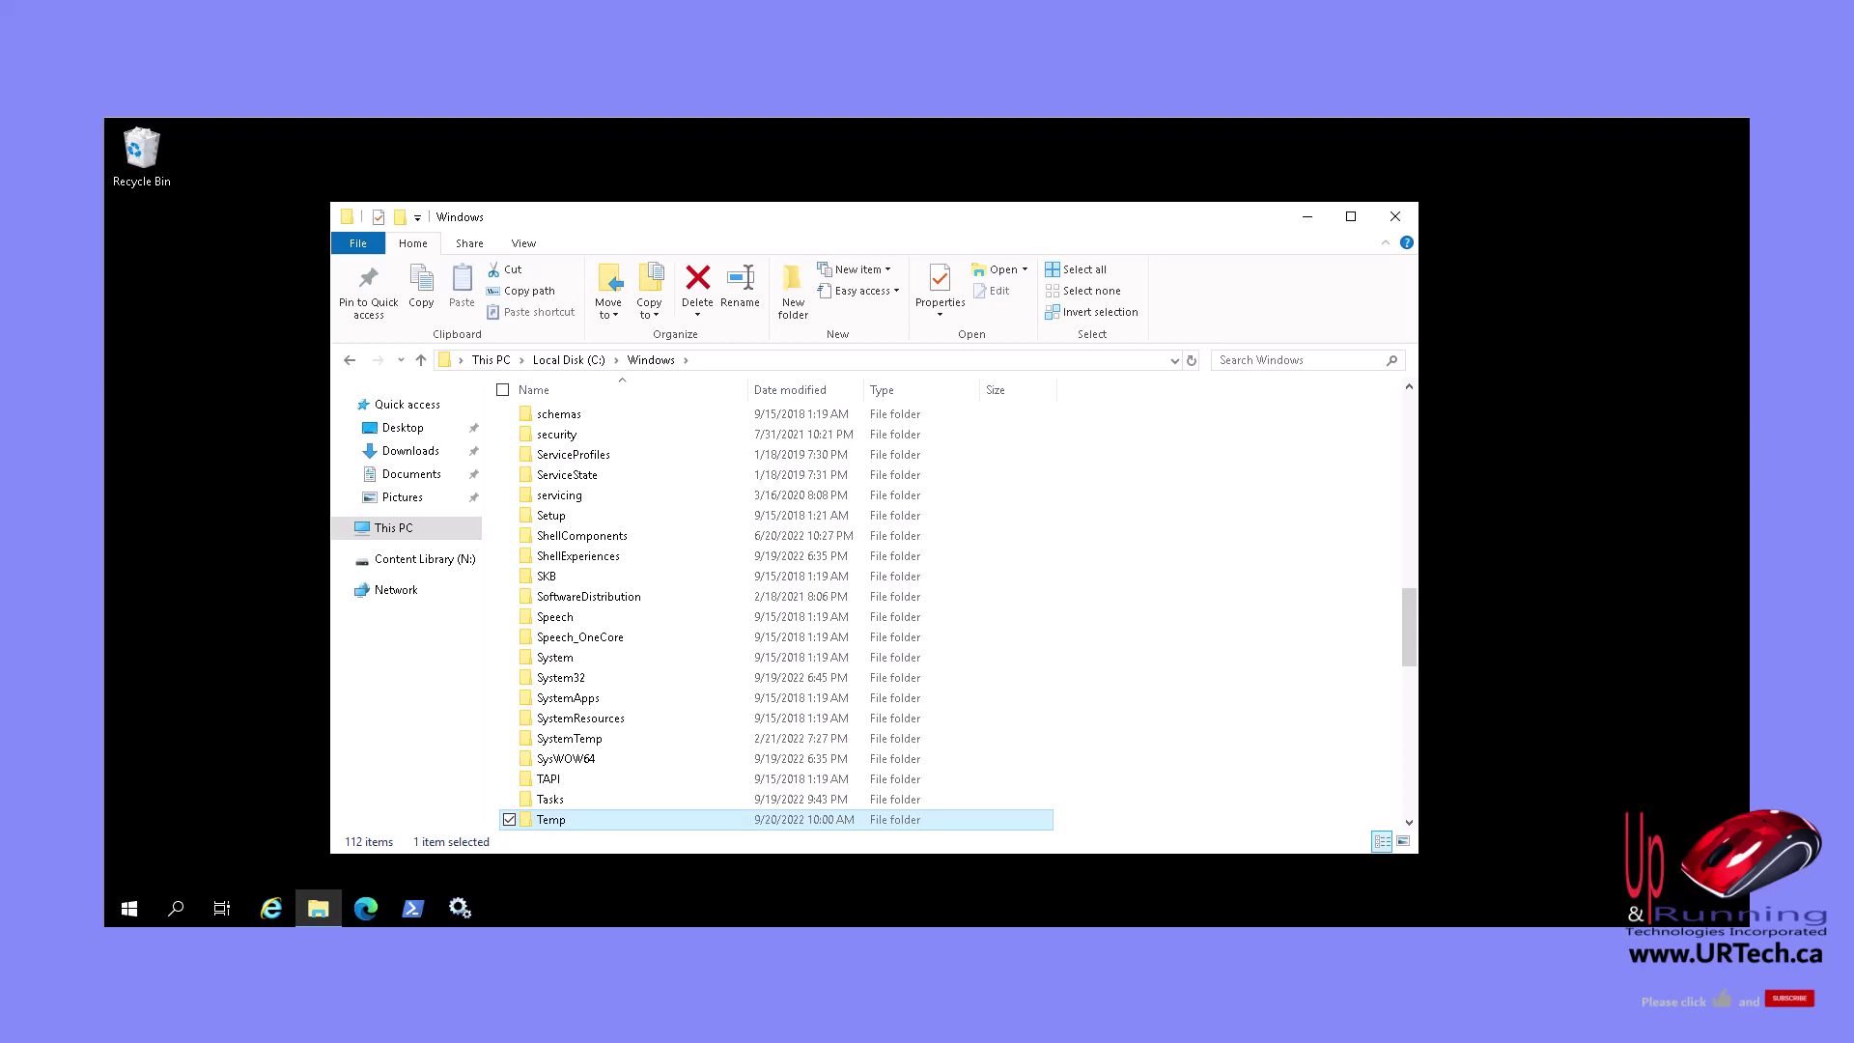
Scroll the Windows folder and open Offline Web Pages to confirm it is empty.
{"action": "left_click_drag", "start_coordinate": [1411, 615], "coordinate": [1425, 533]}
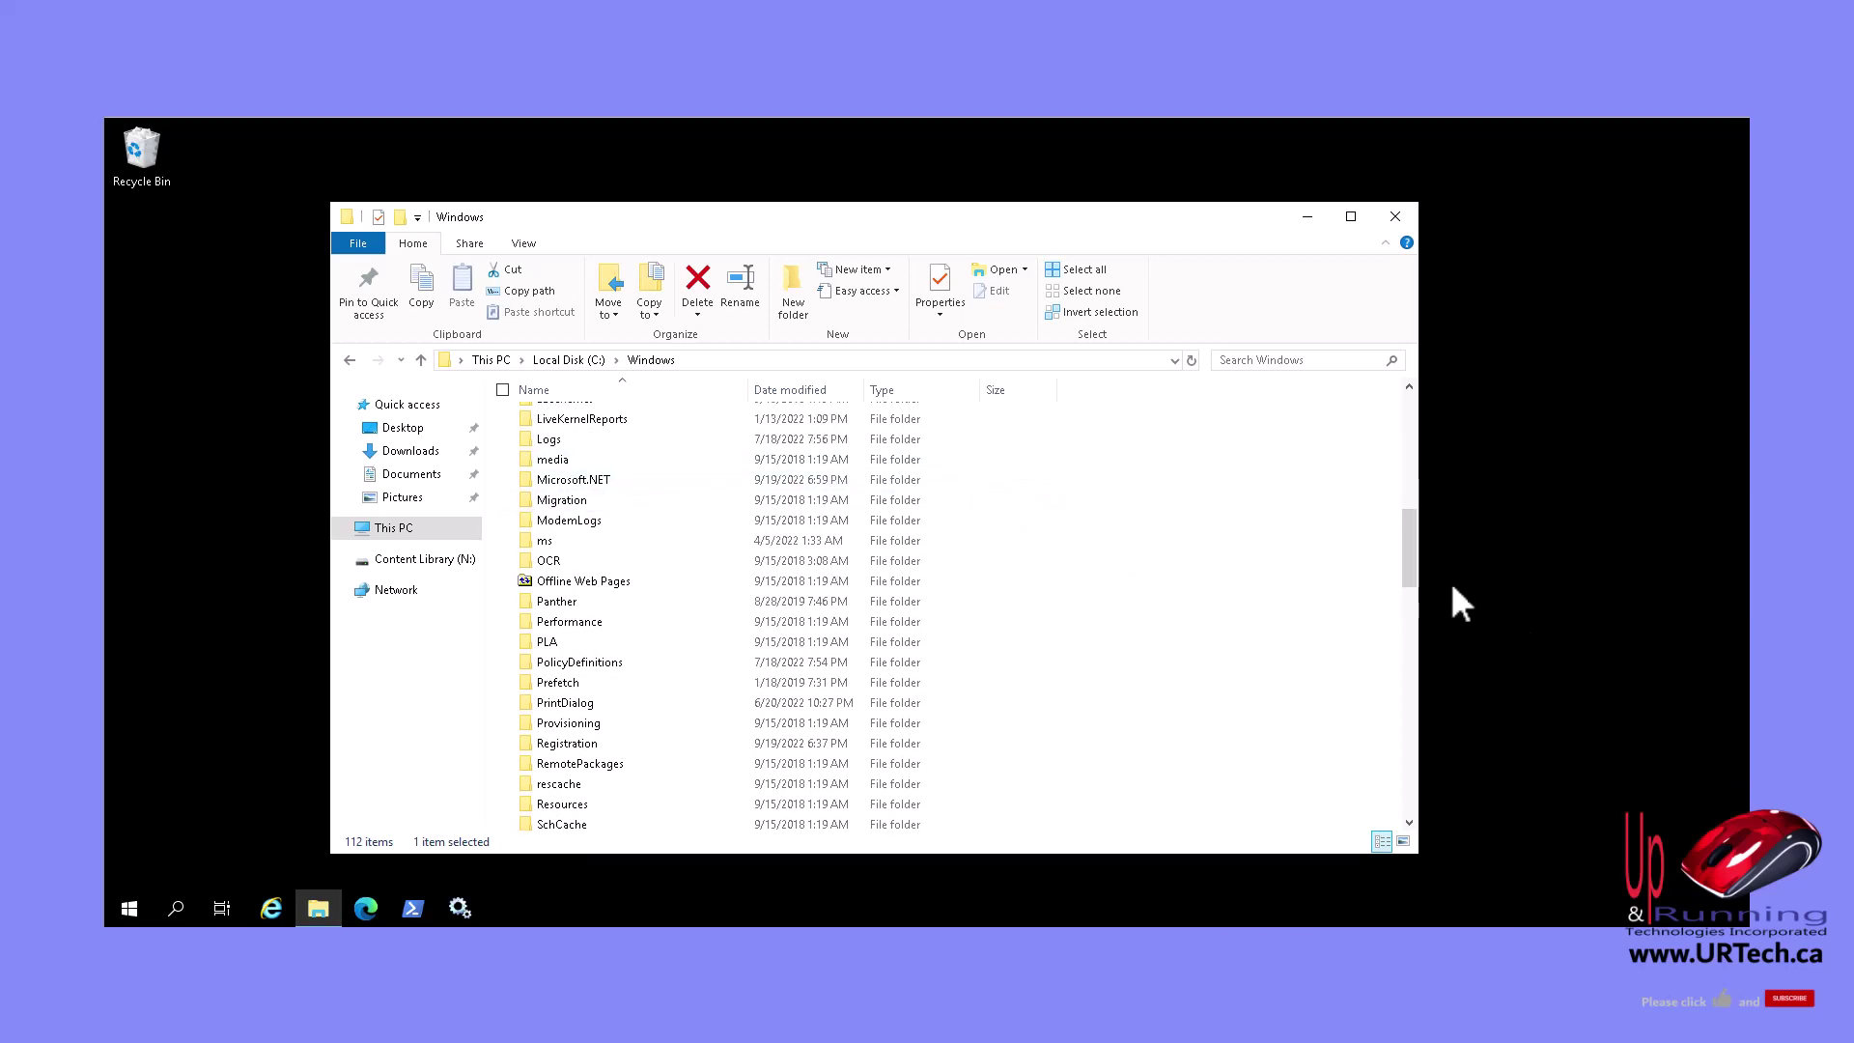
{"action": "left_click_drag", "start_coordinate": [1412, 562], "coordinate": [1411, 425]}
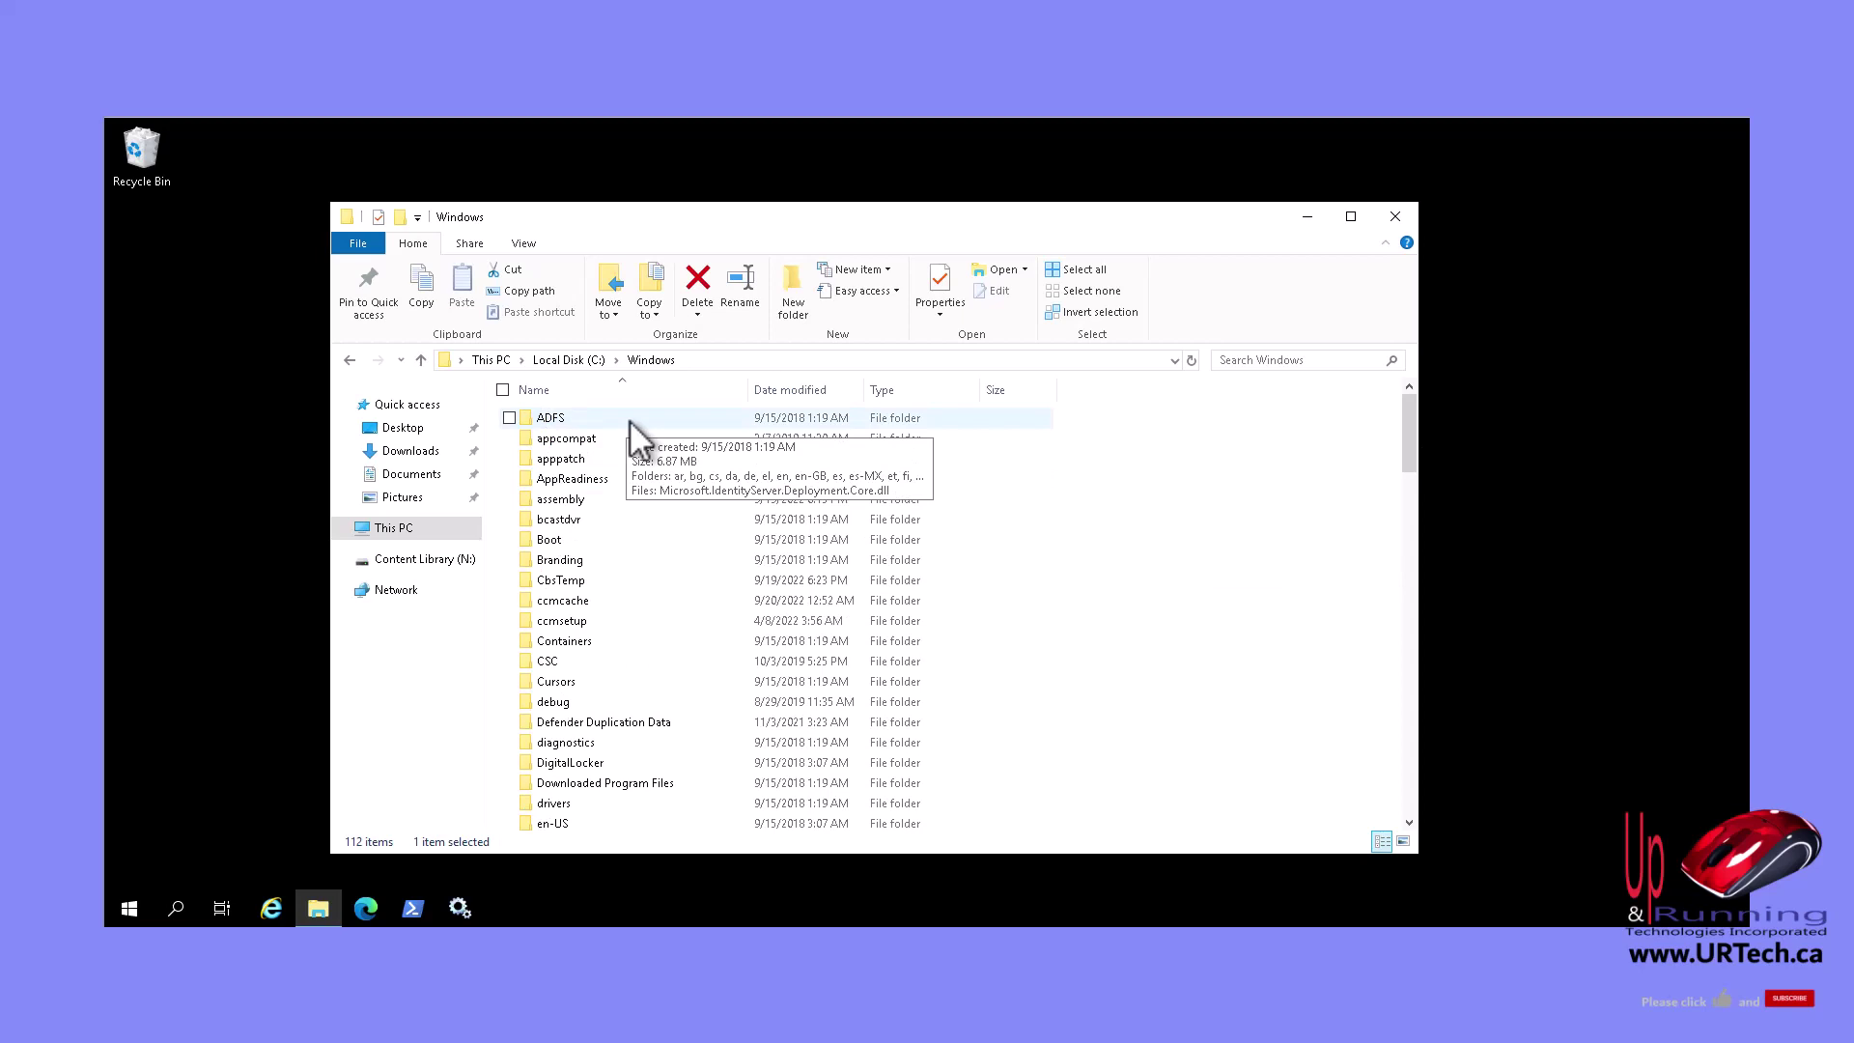
{"action": "left_click", "coordinate": [1410, 435]}
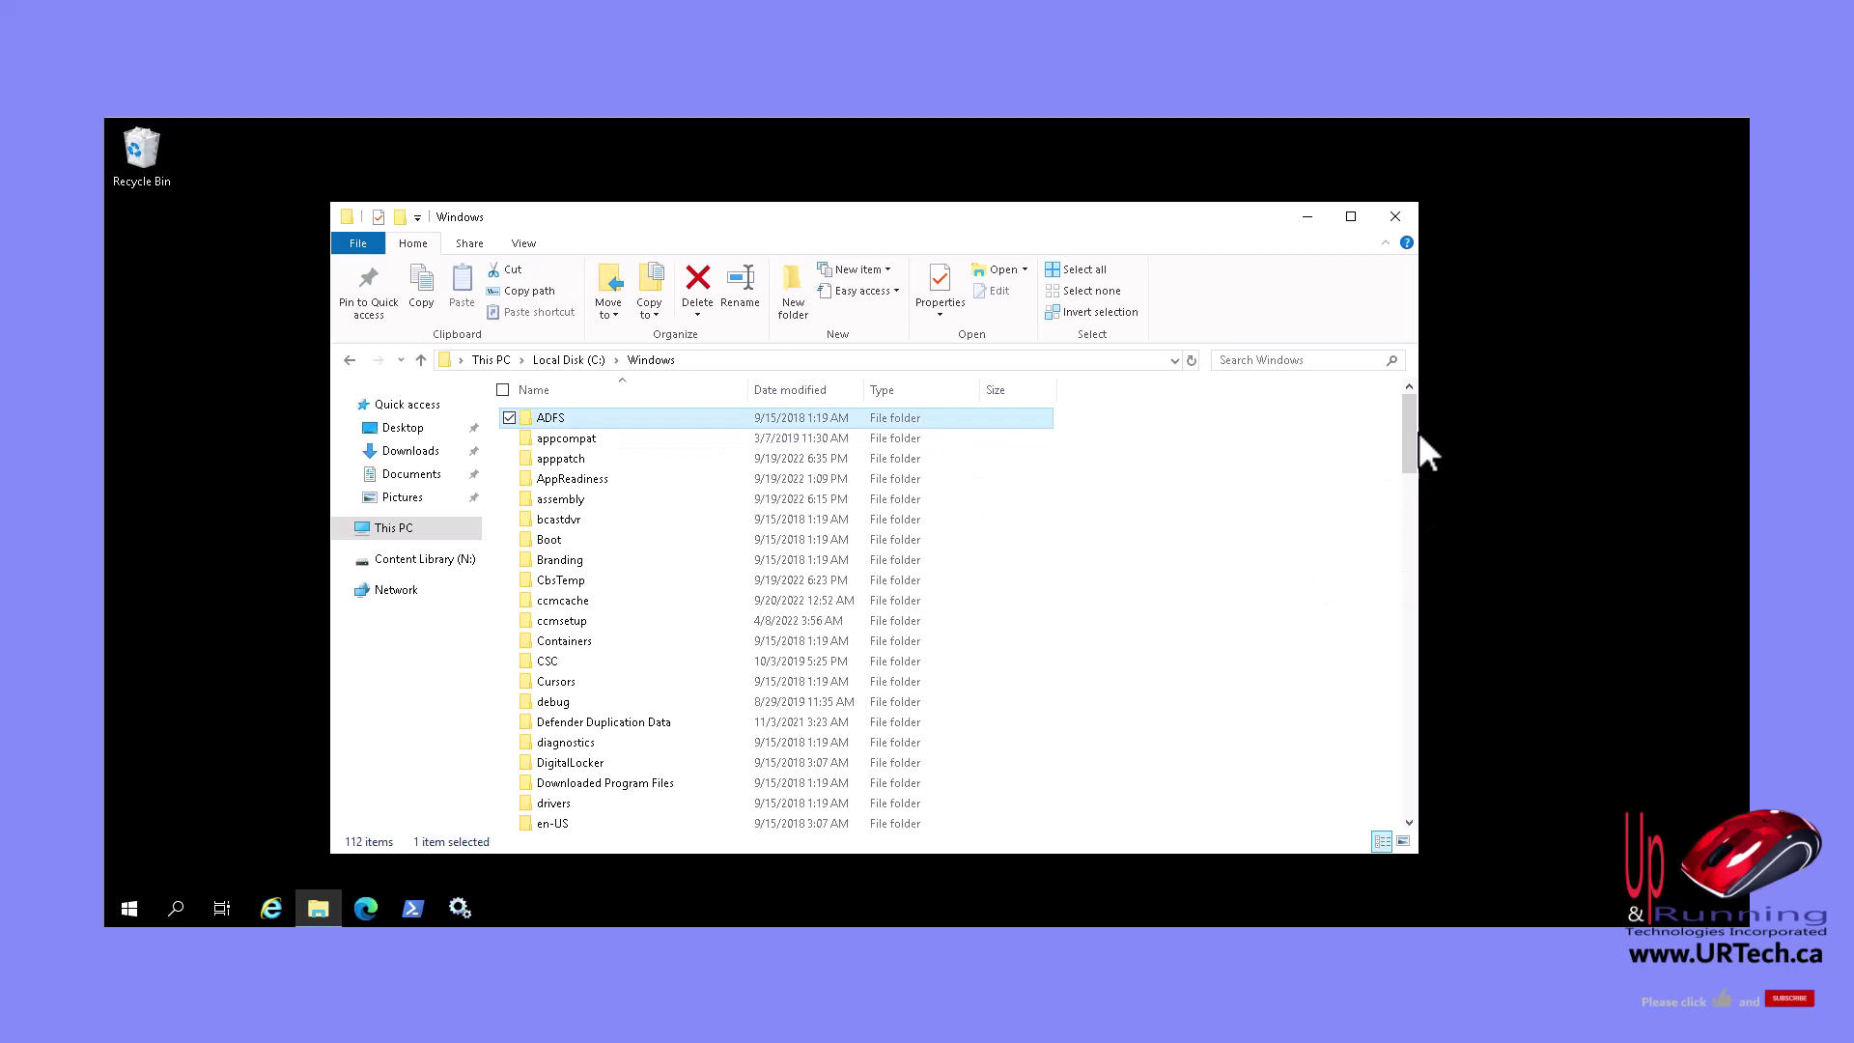
{"action": "left_click_drag", "start_coordinate": [1416, 431], "coordinate": [1394, 503]}
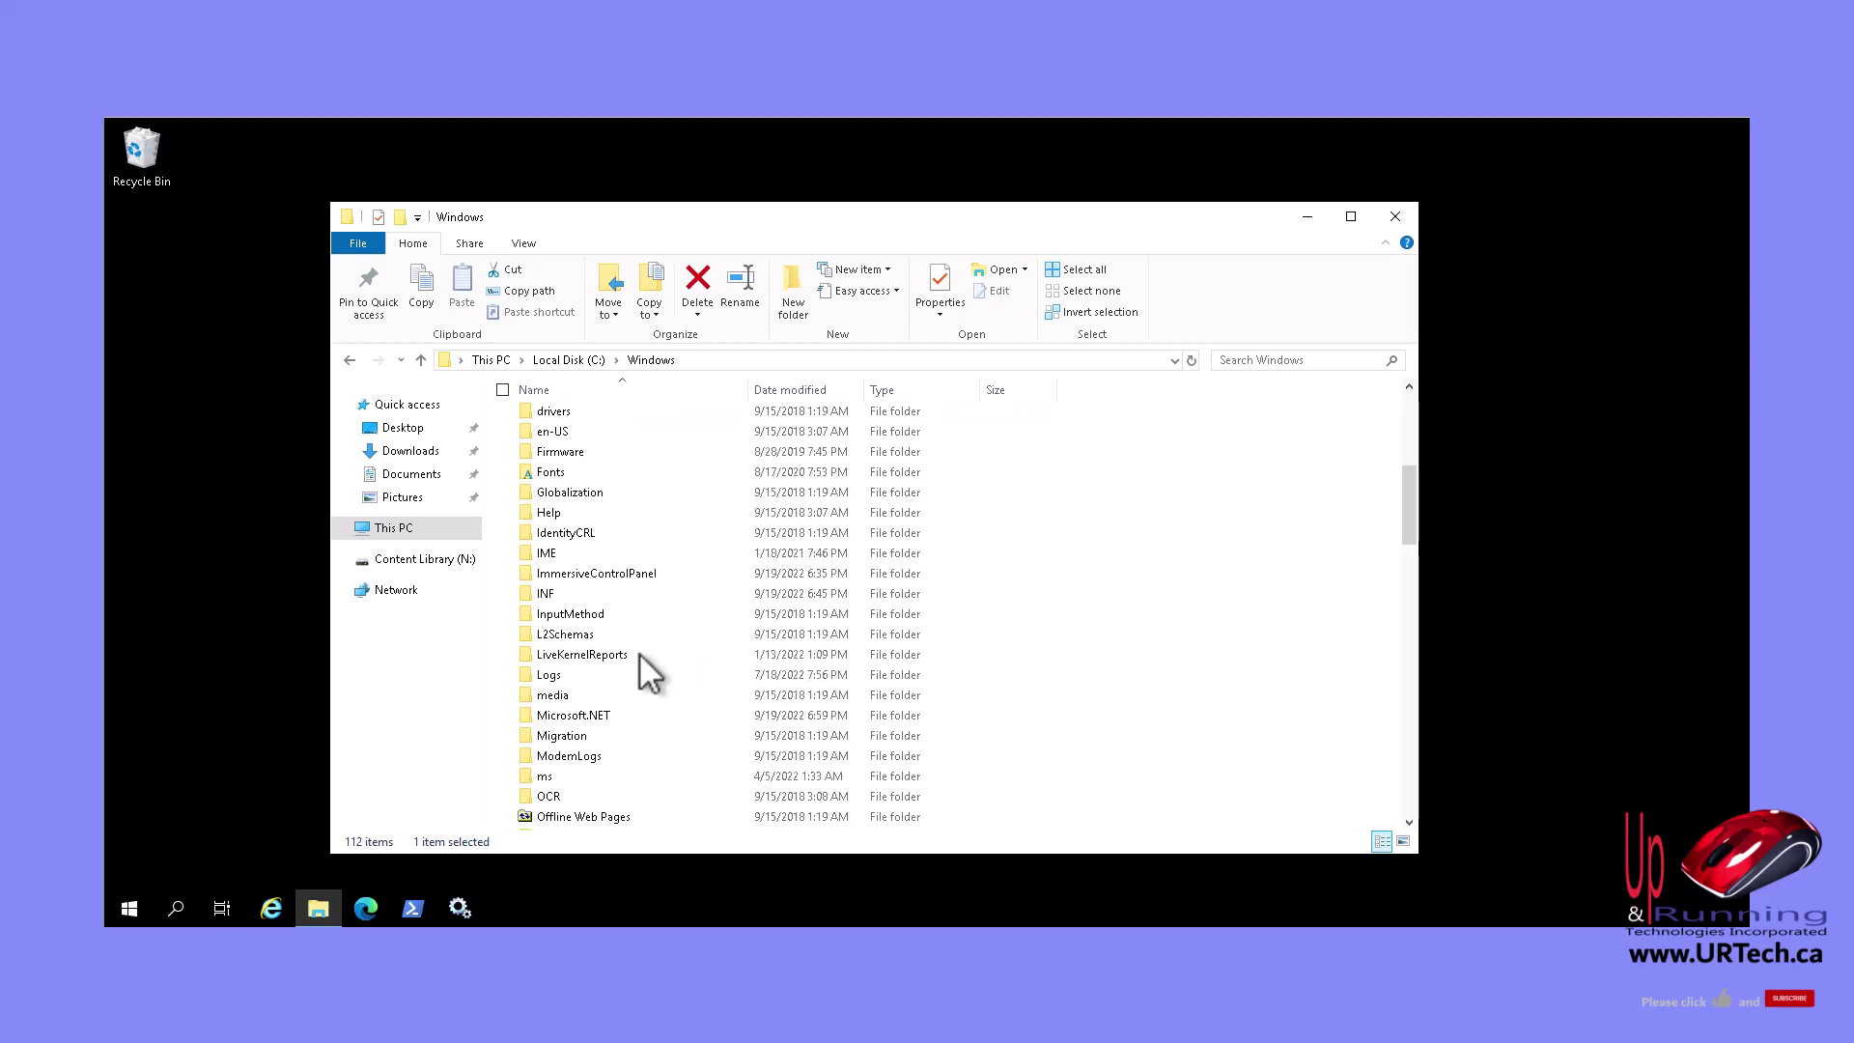
{"action": "double_click", "coordinate": [587, 816]}
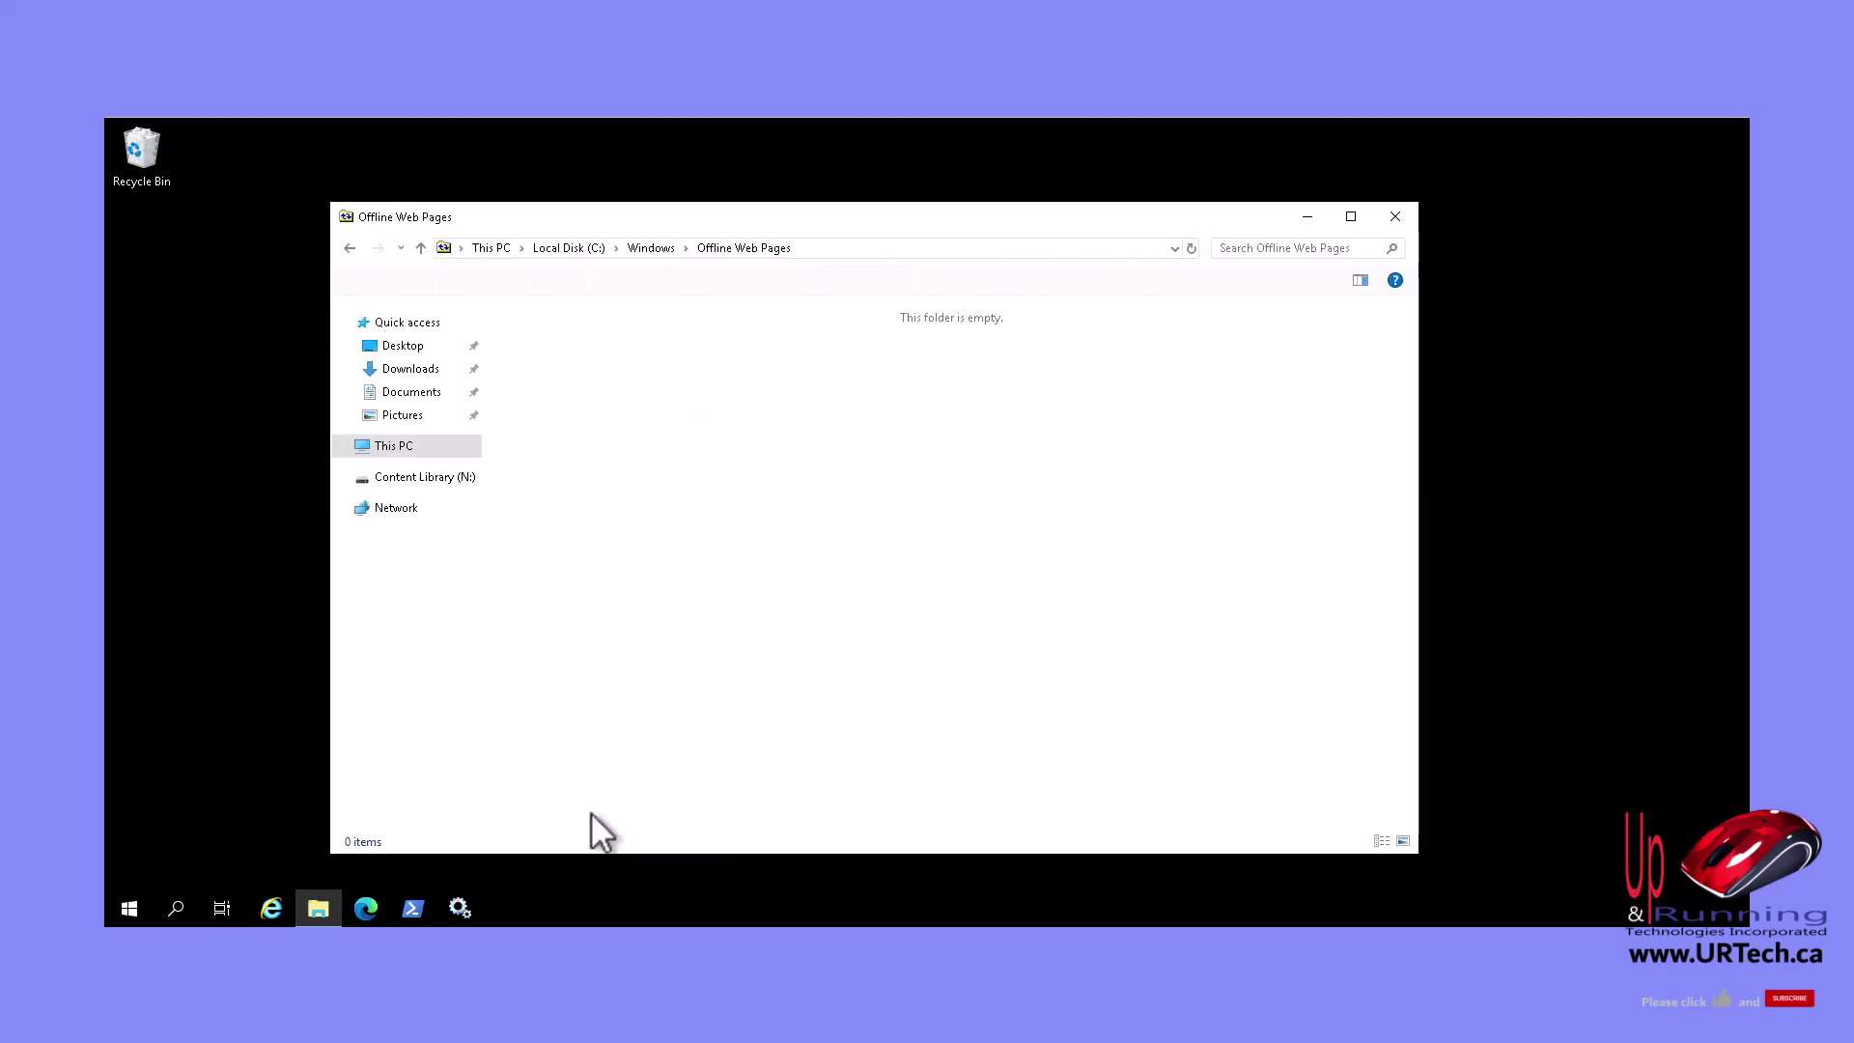
Open C:\Windows\Prefetch, granting permanent access, and confirm it shows 0 items.
{"action": "left_click", "coordinate": [661, 249]}
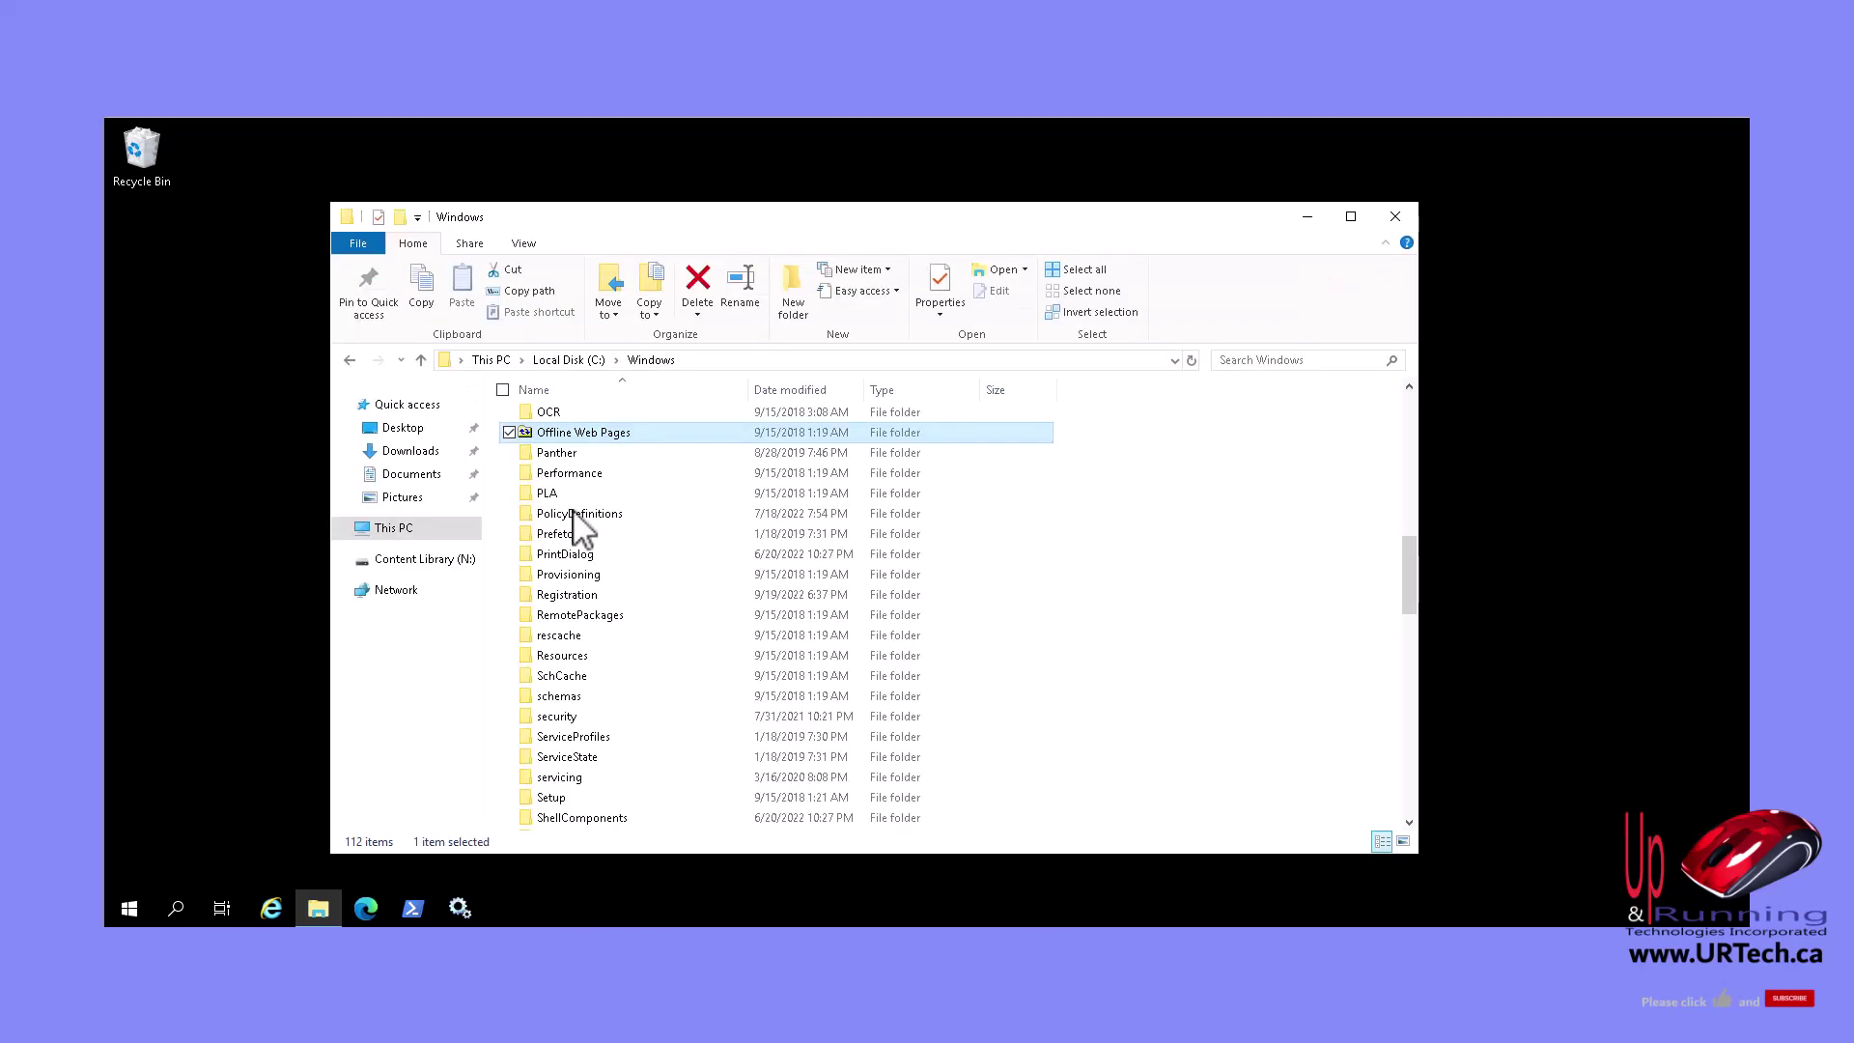
{"action": "type", "text": "pr"}
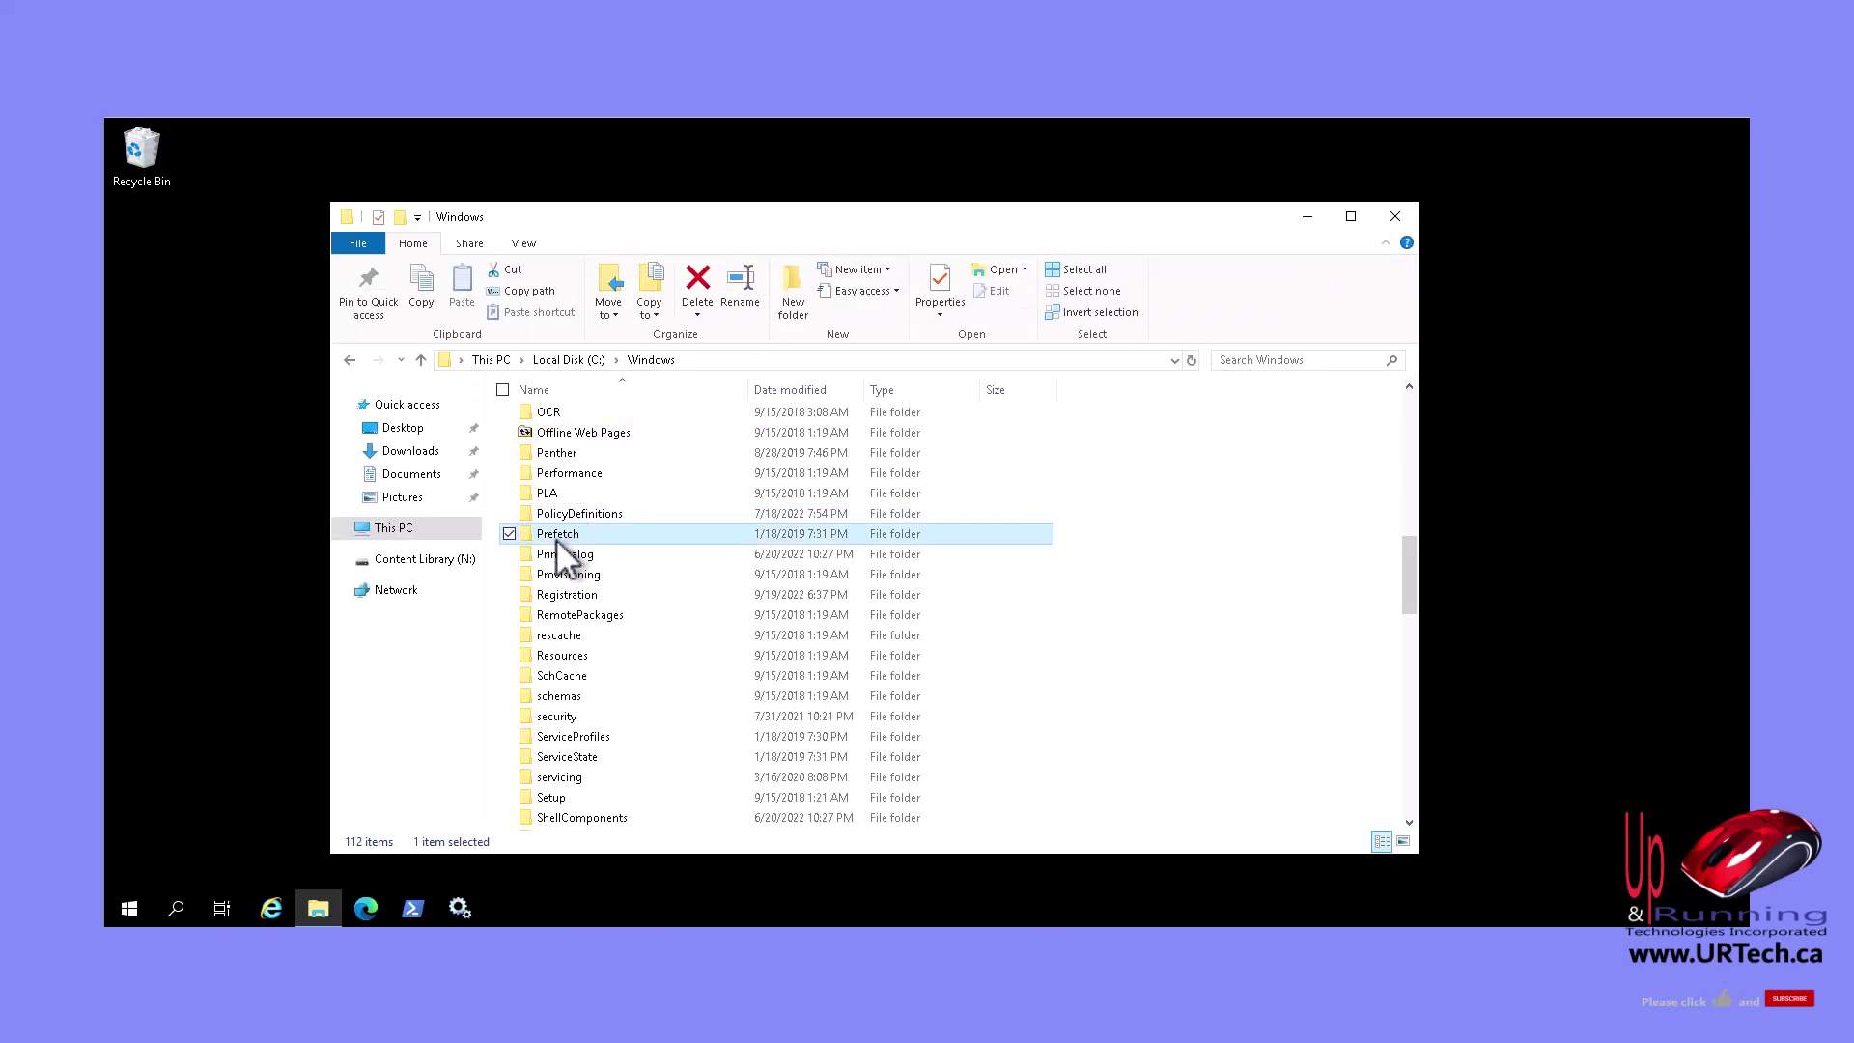
{"action": "double_click", "coordinate": [556, 537]}
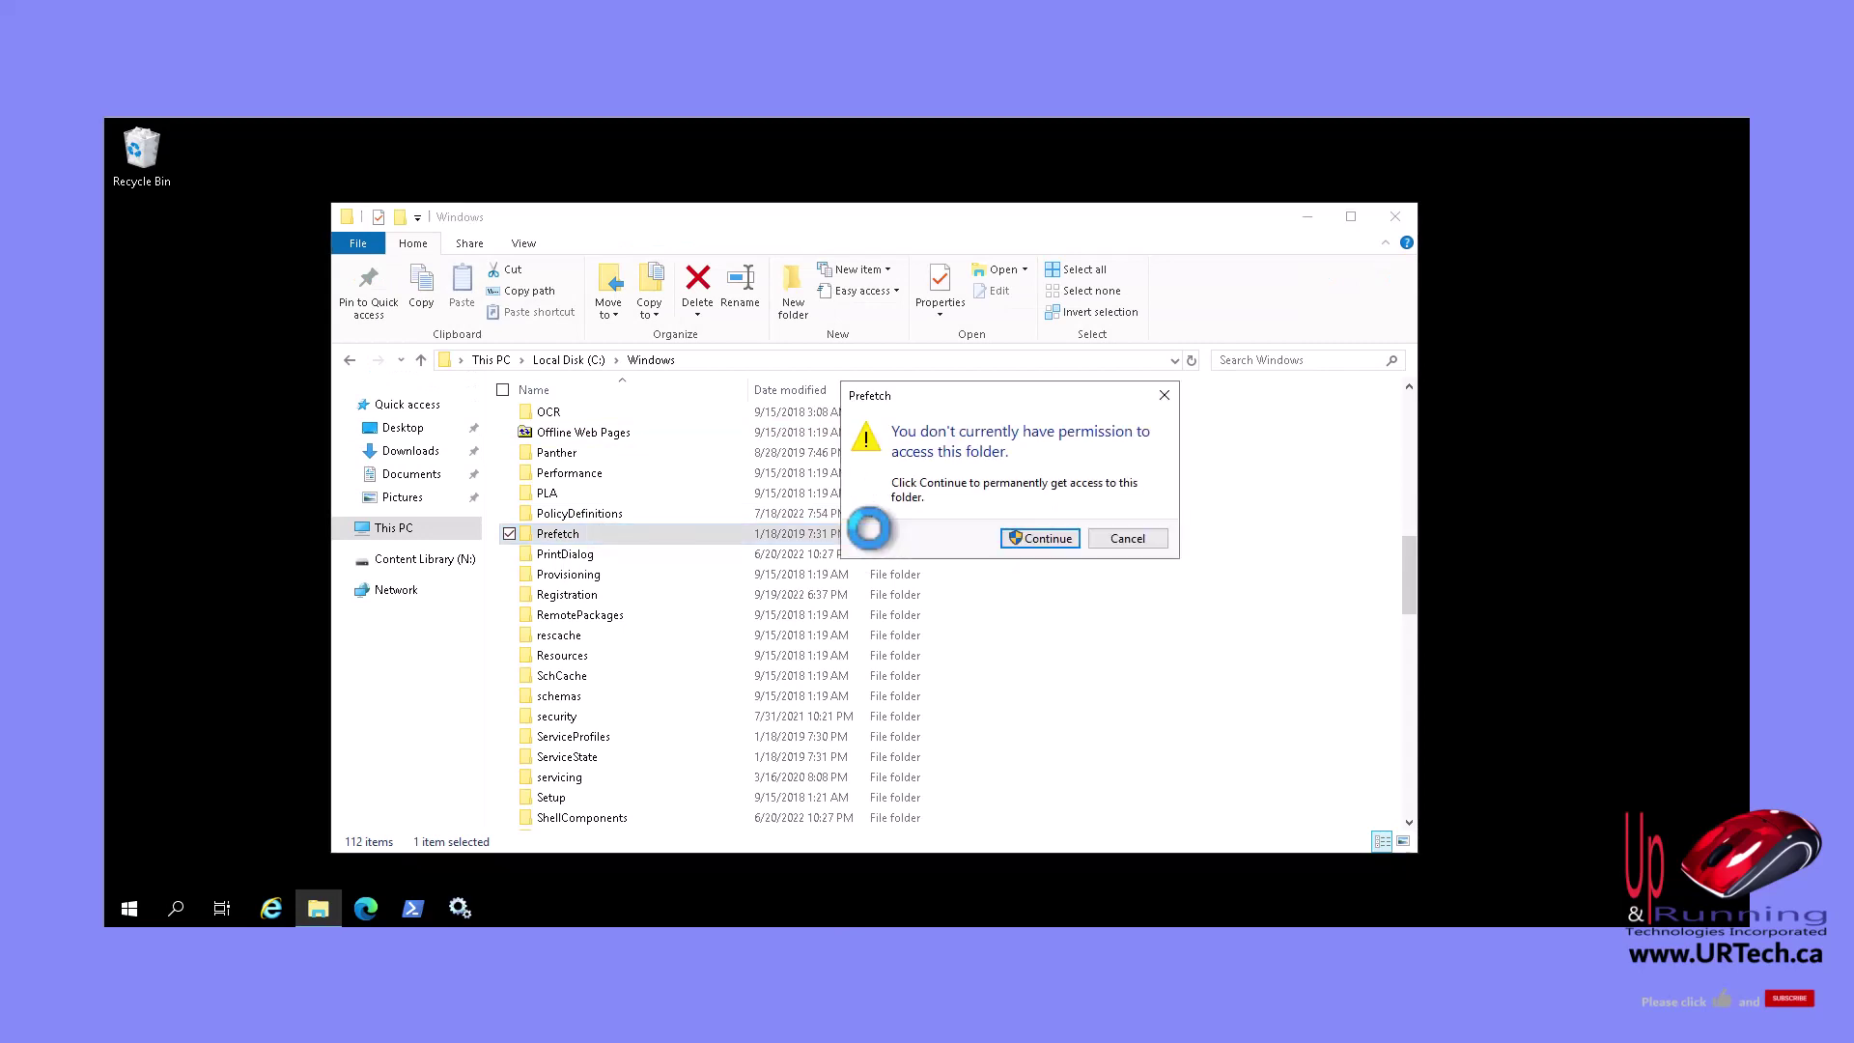
{"action": "left_click", "coordinate": [1022, 540]}
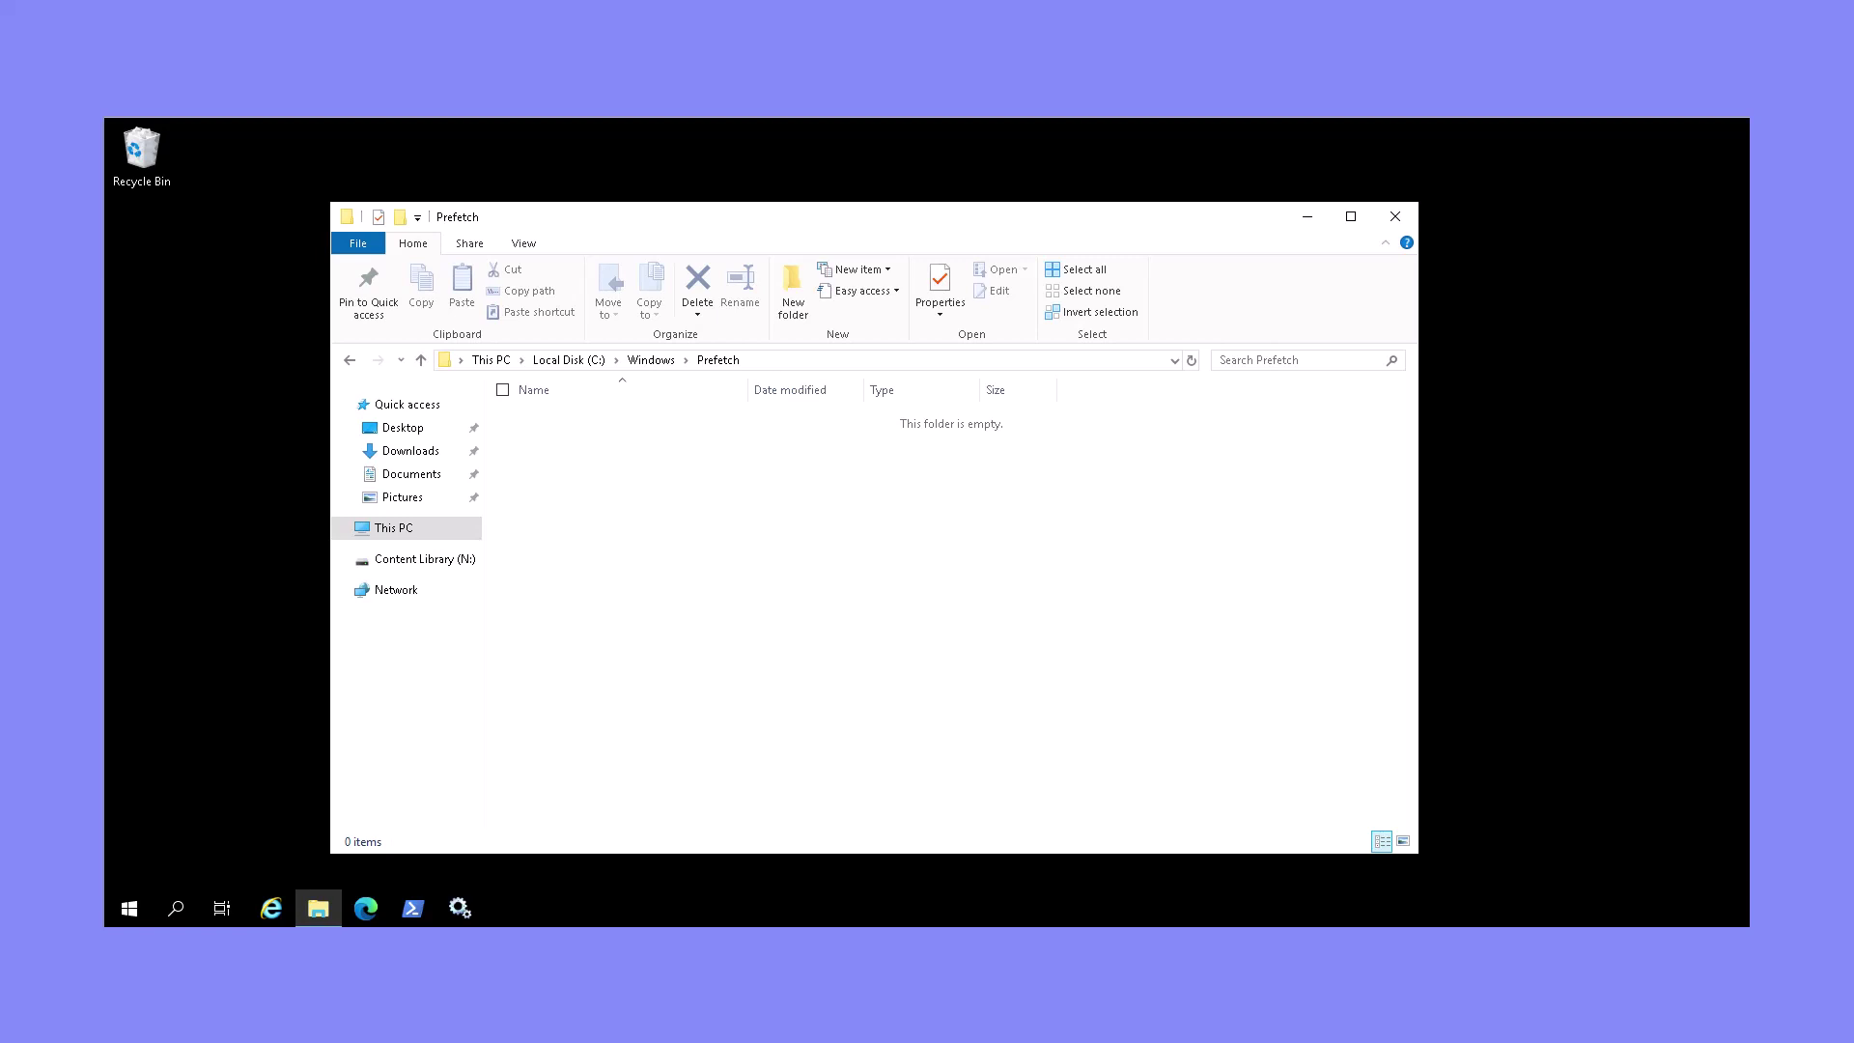
{"action": "left_click", "coordinate": [645, 365]}
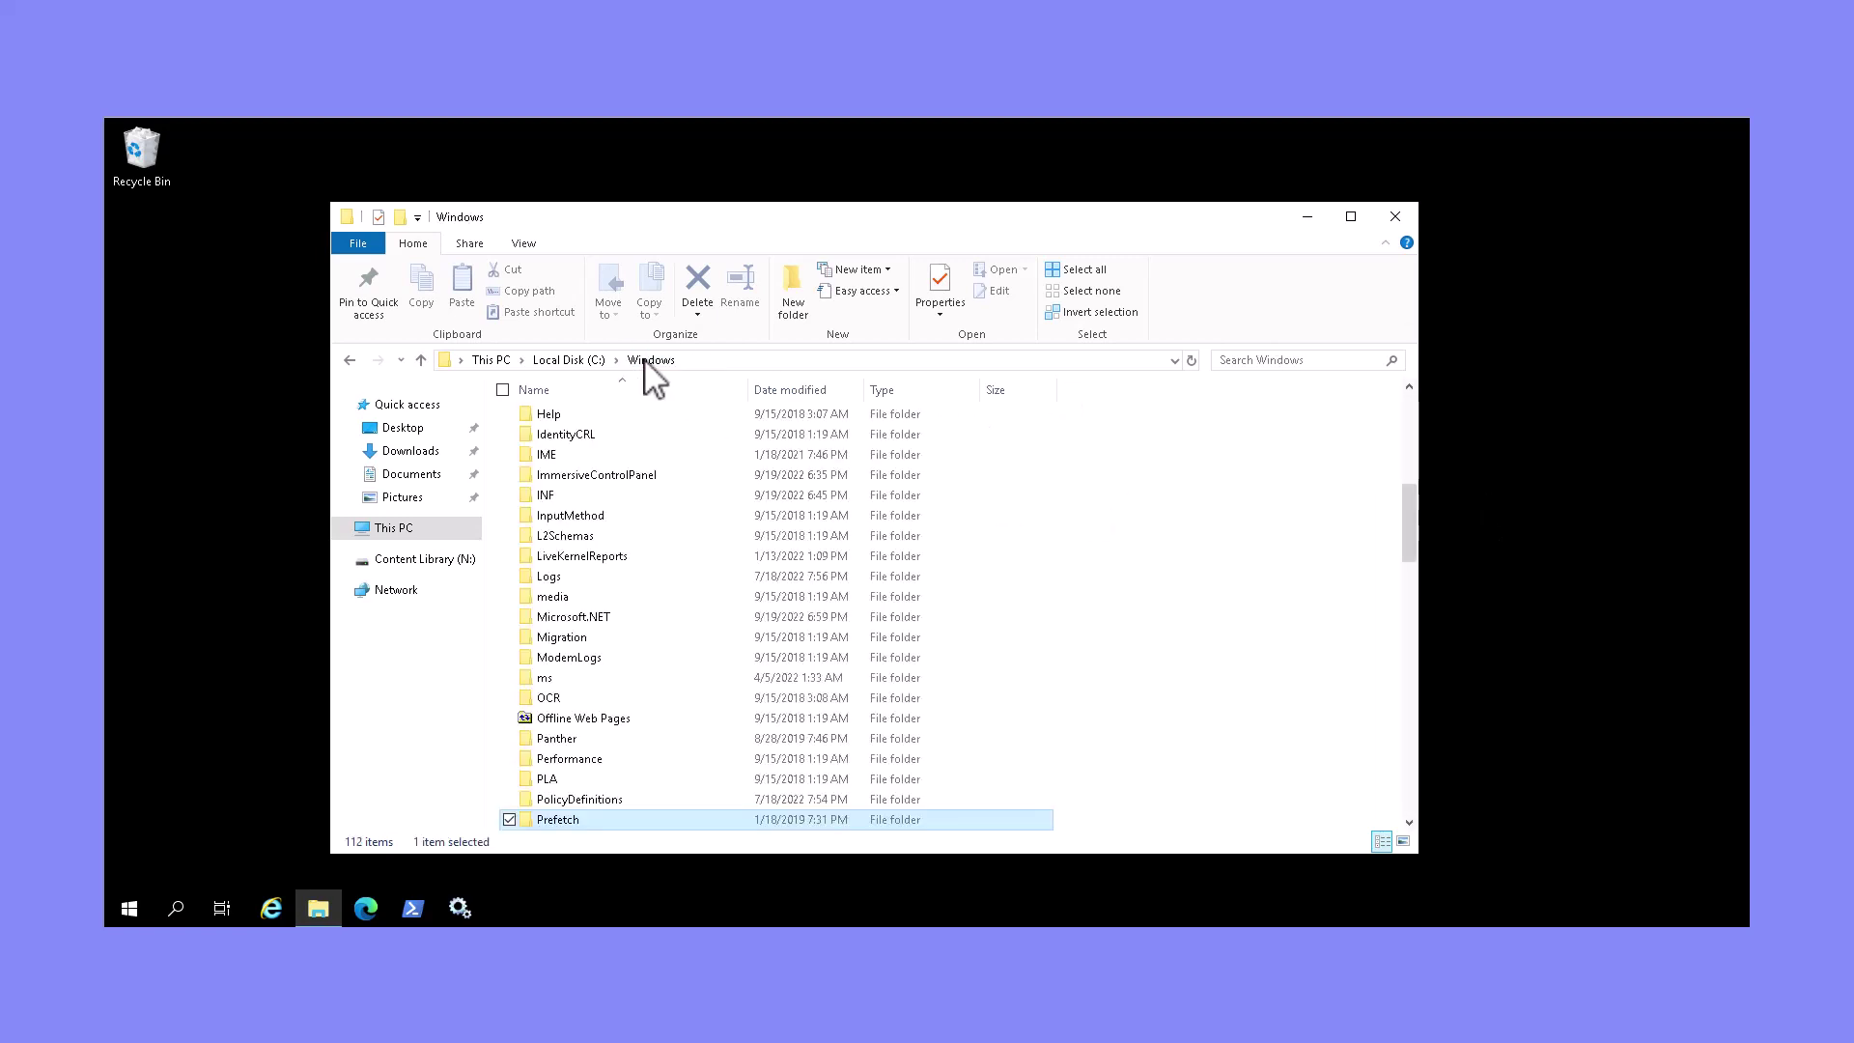
{"action": "left_click", "coordinate": [551, 622]}
{"action": "type", "text": "speech"}
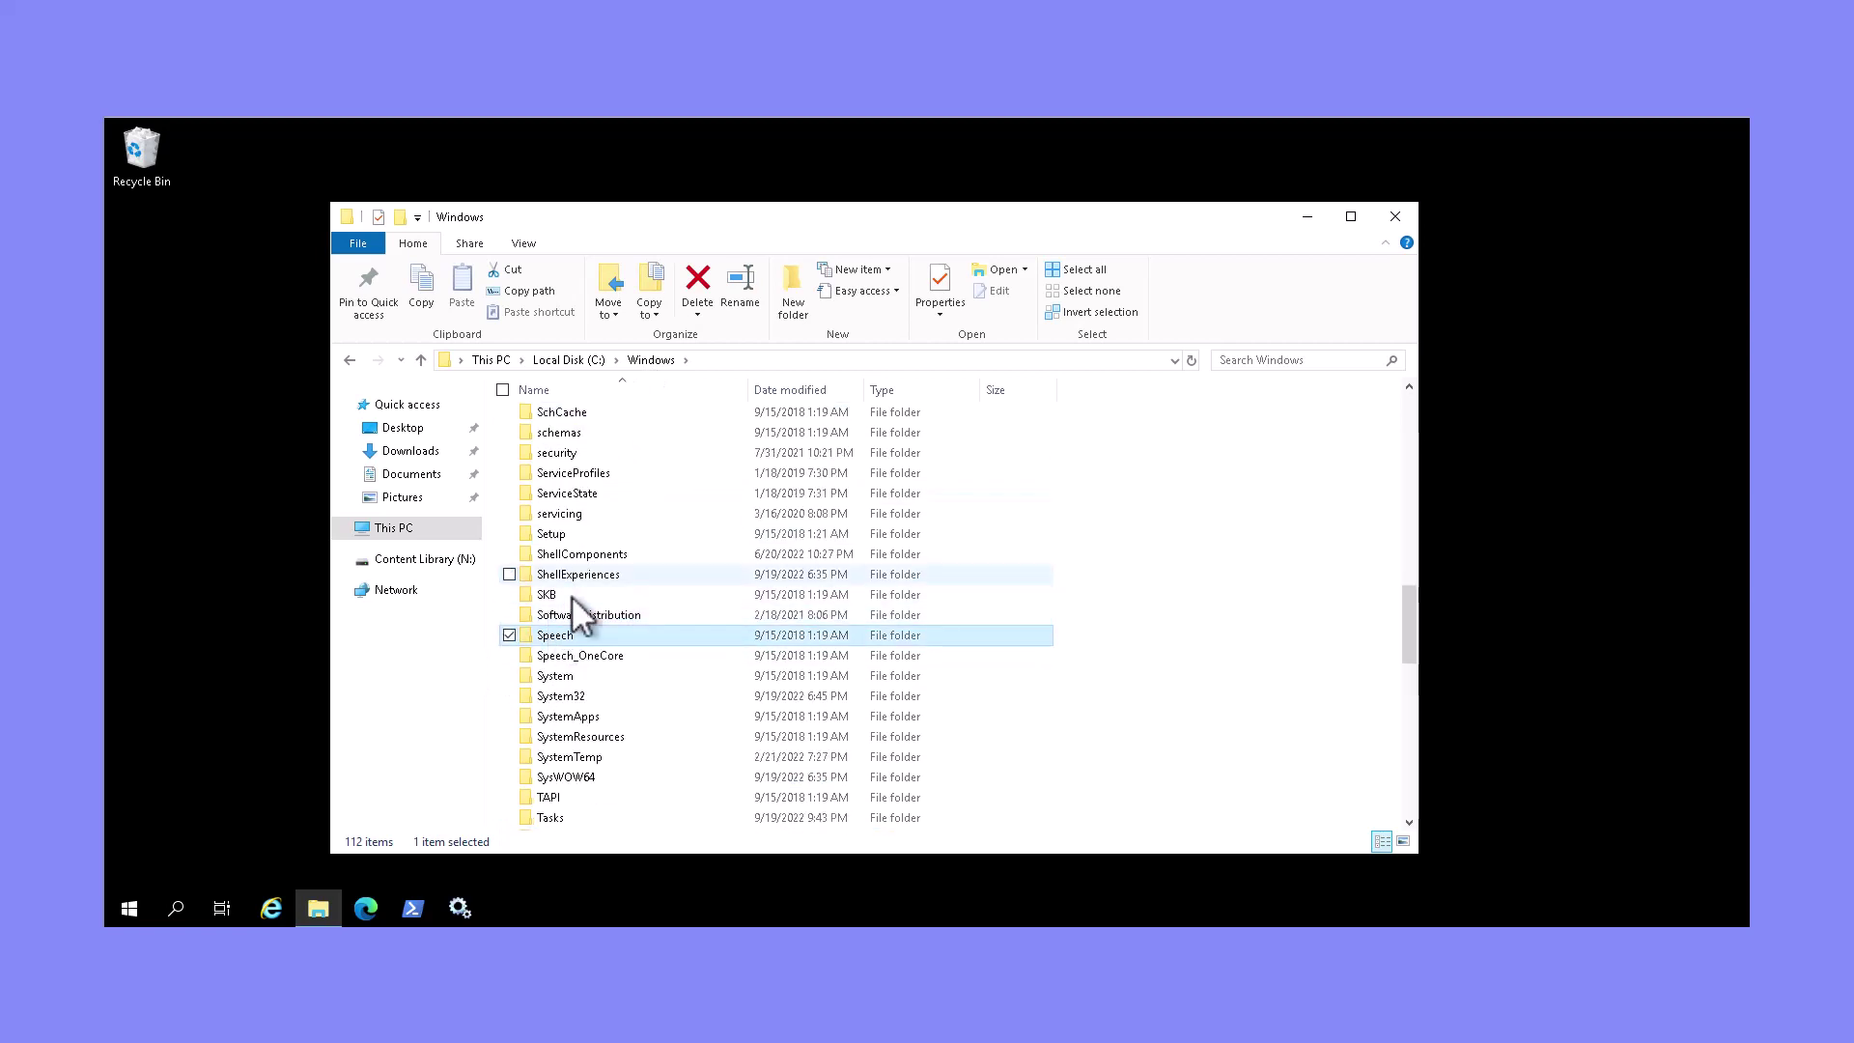
{"action": "left_click", "coordinate": [579, 616]}
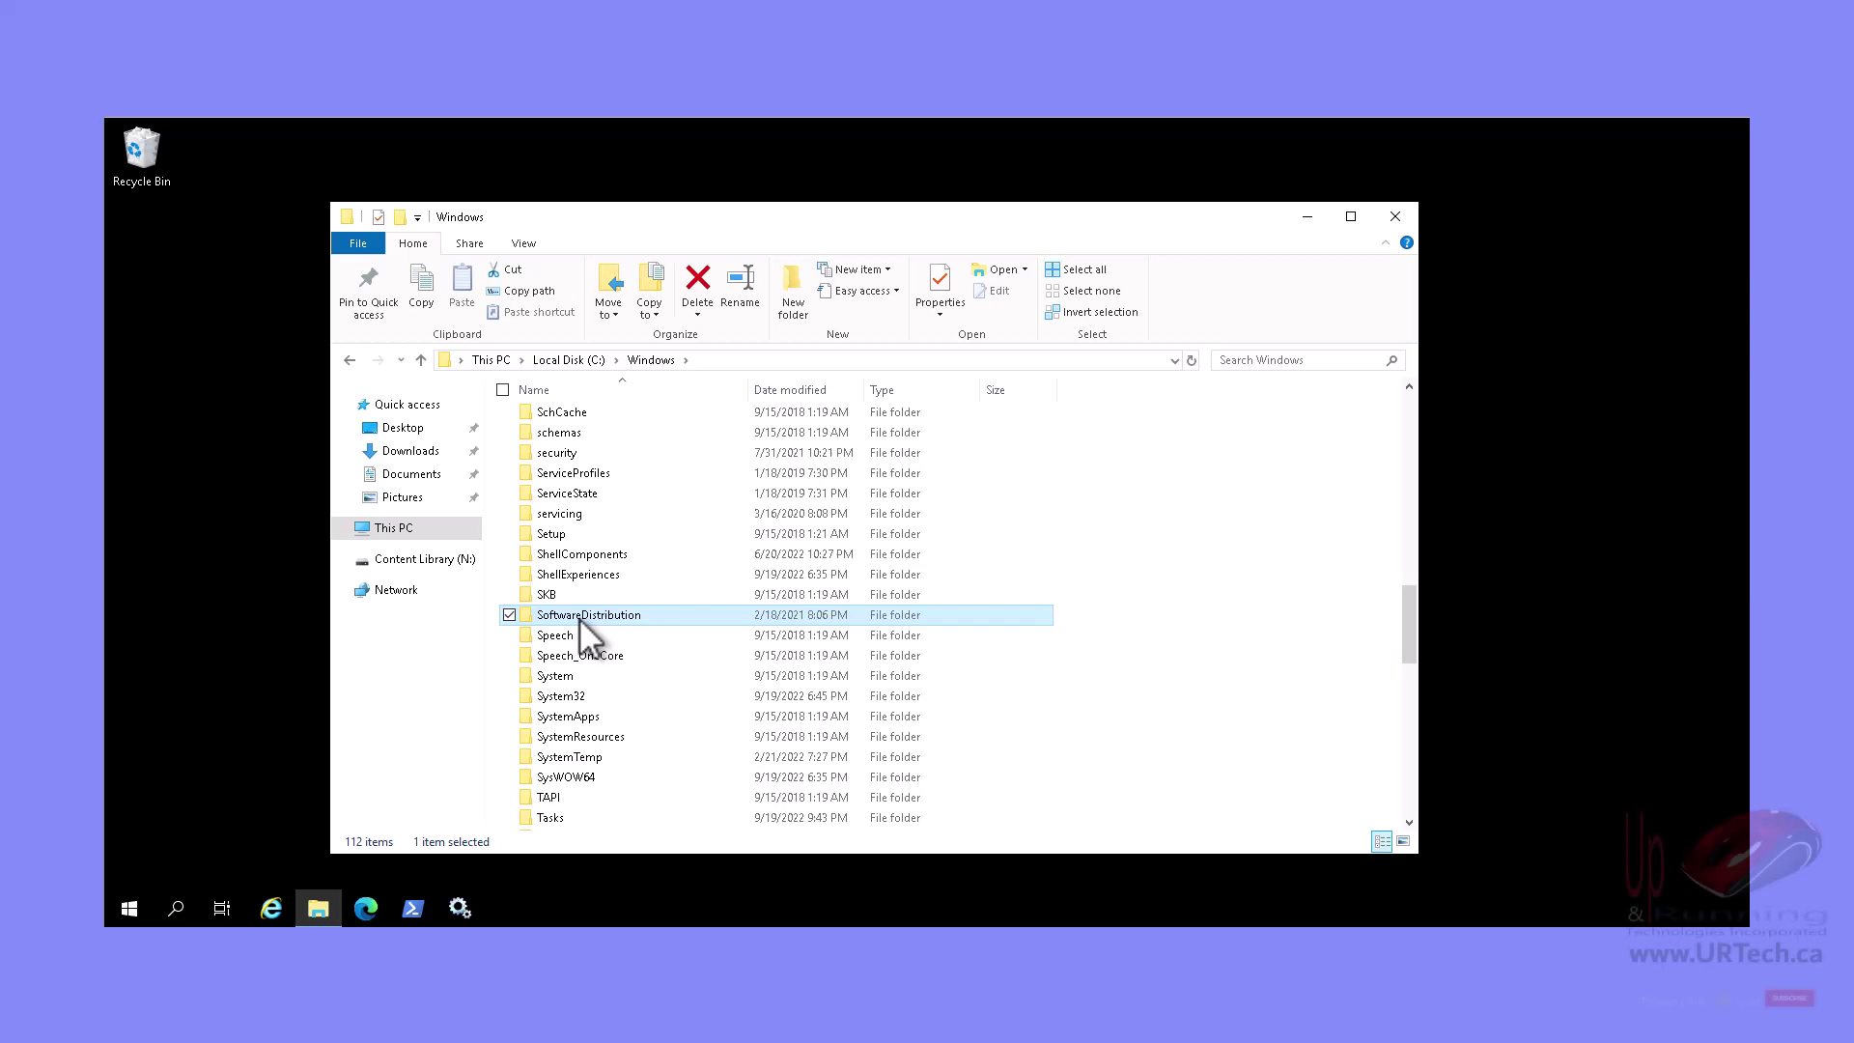
{"action": "double_click", "coordinate": [655, 622]}
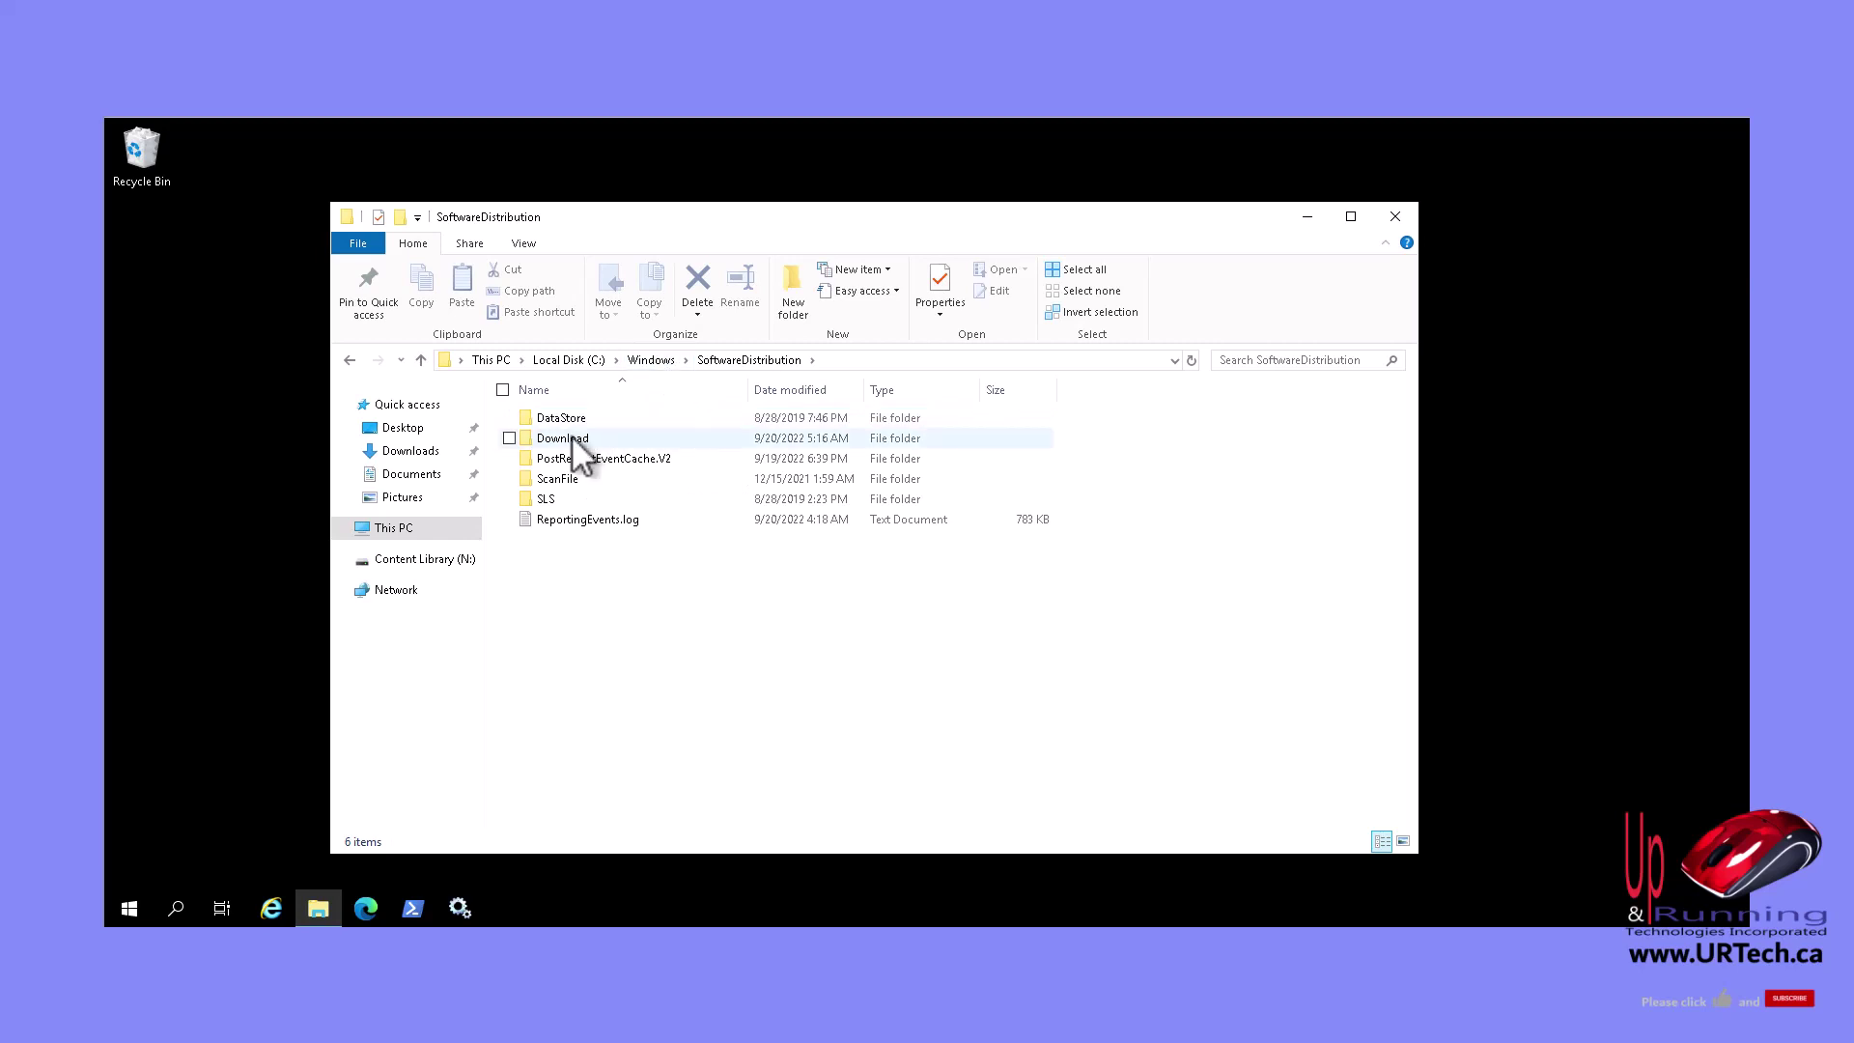
{"action": "double_click", "coordinate": [570, 438]}
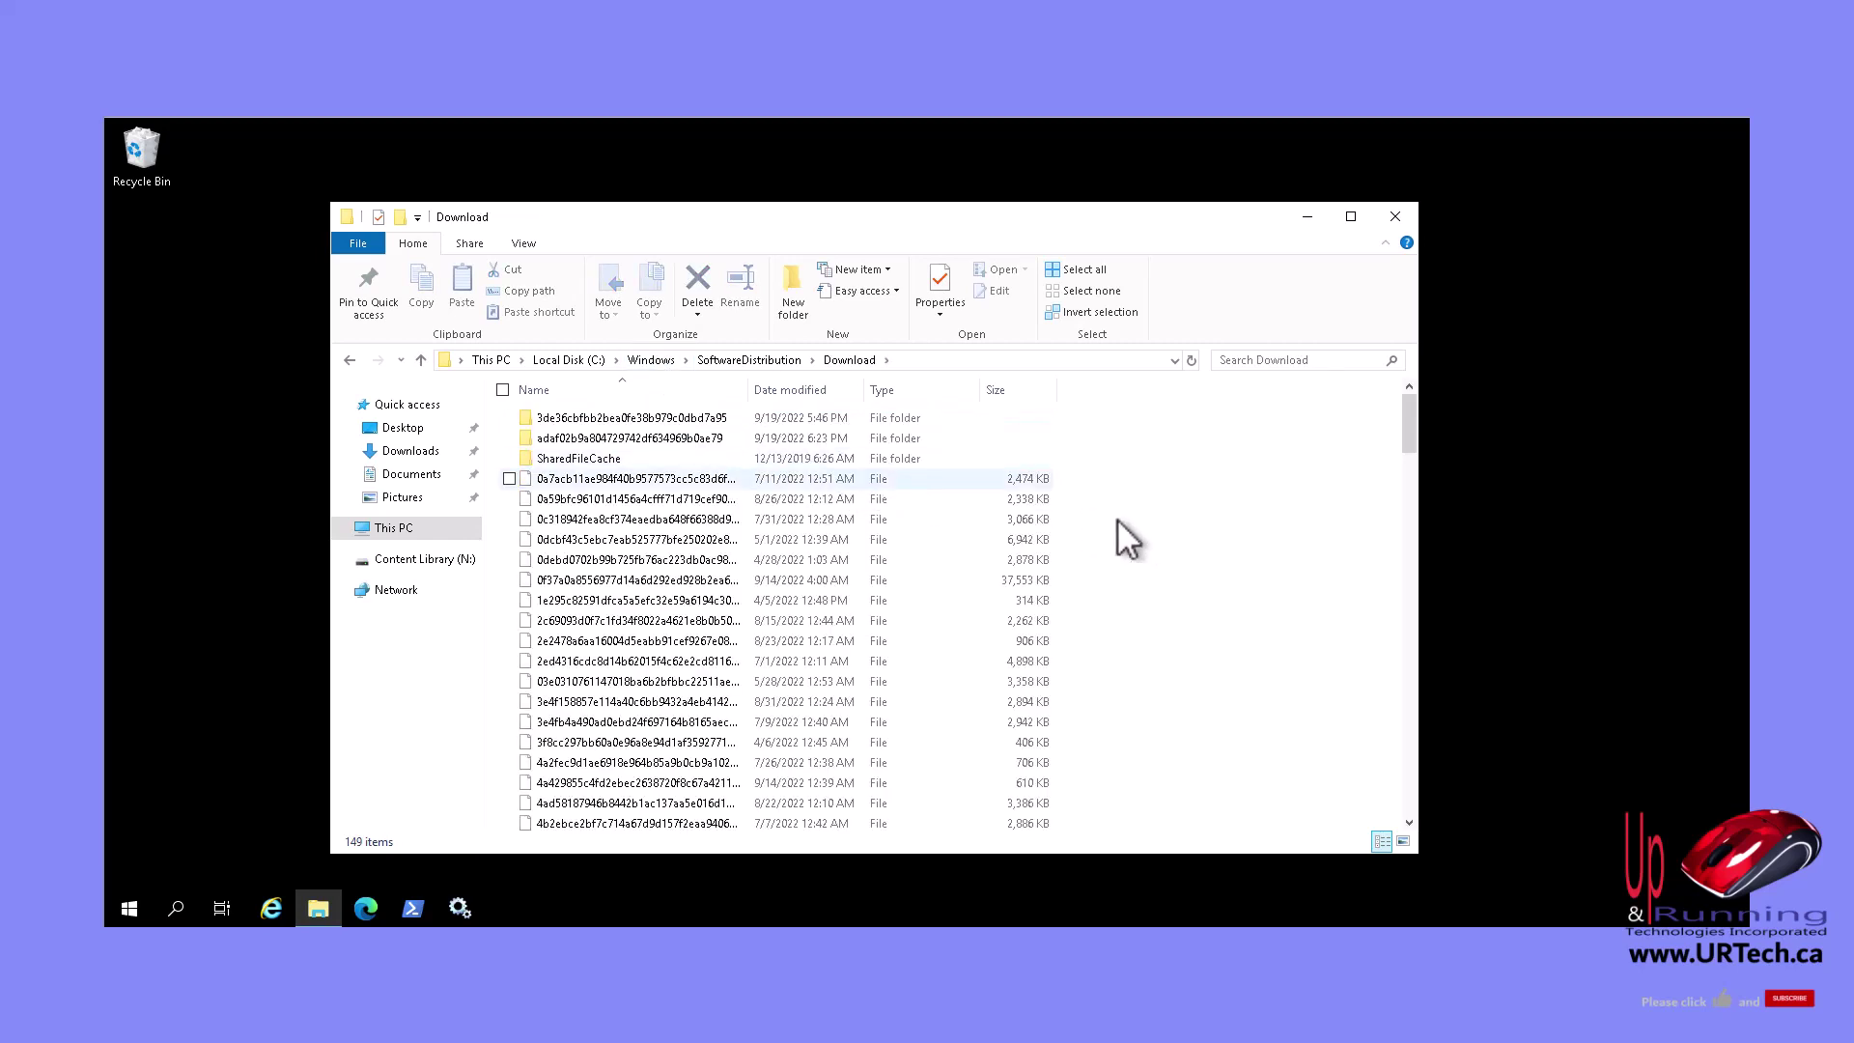
{"action": "double_click", "coordinate": [751, 388]}
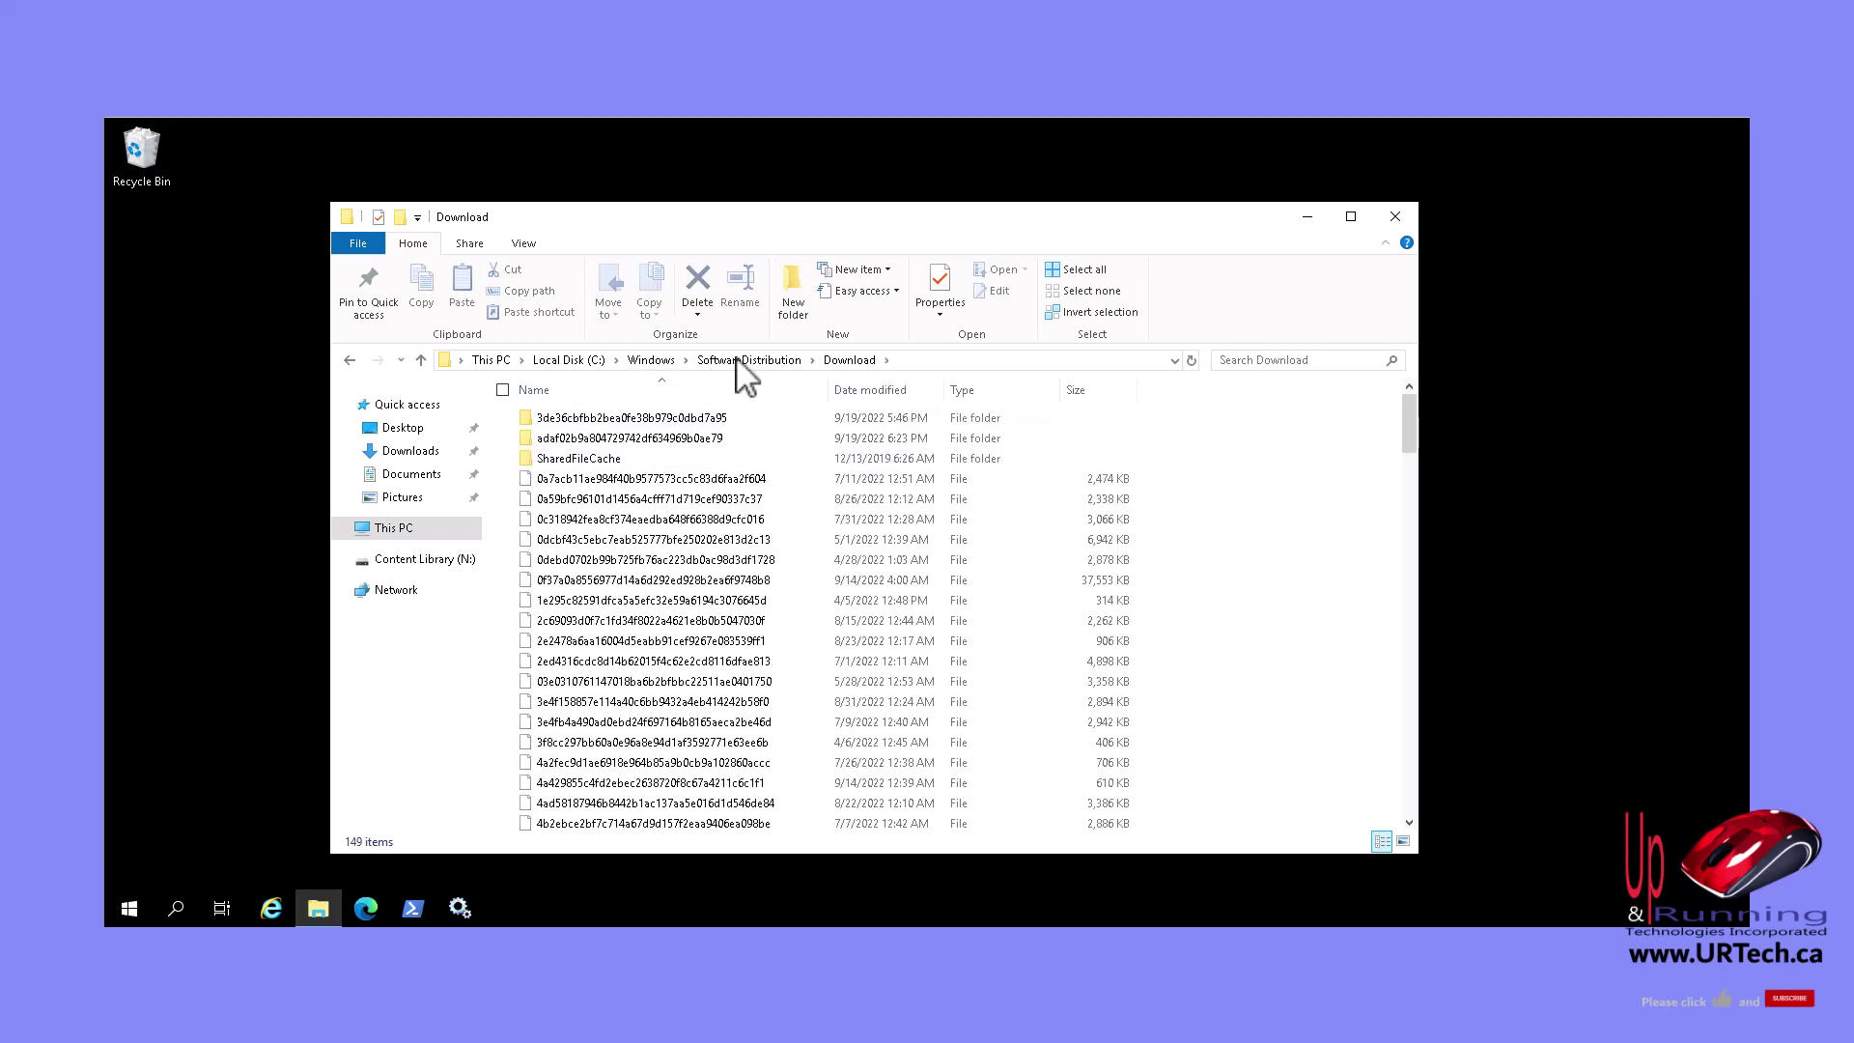
{"action": "left_click", "coordinate": [651, 359]}
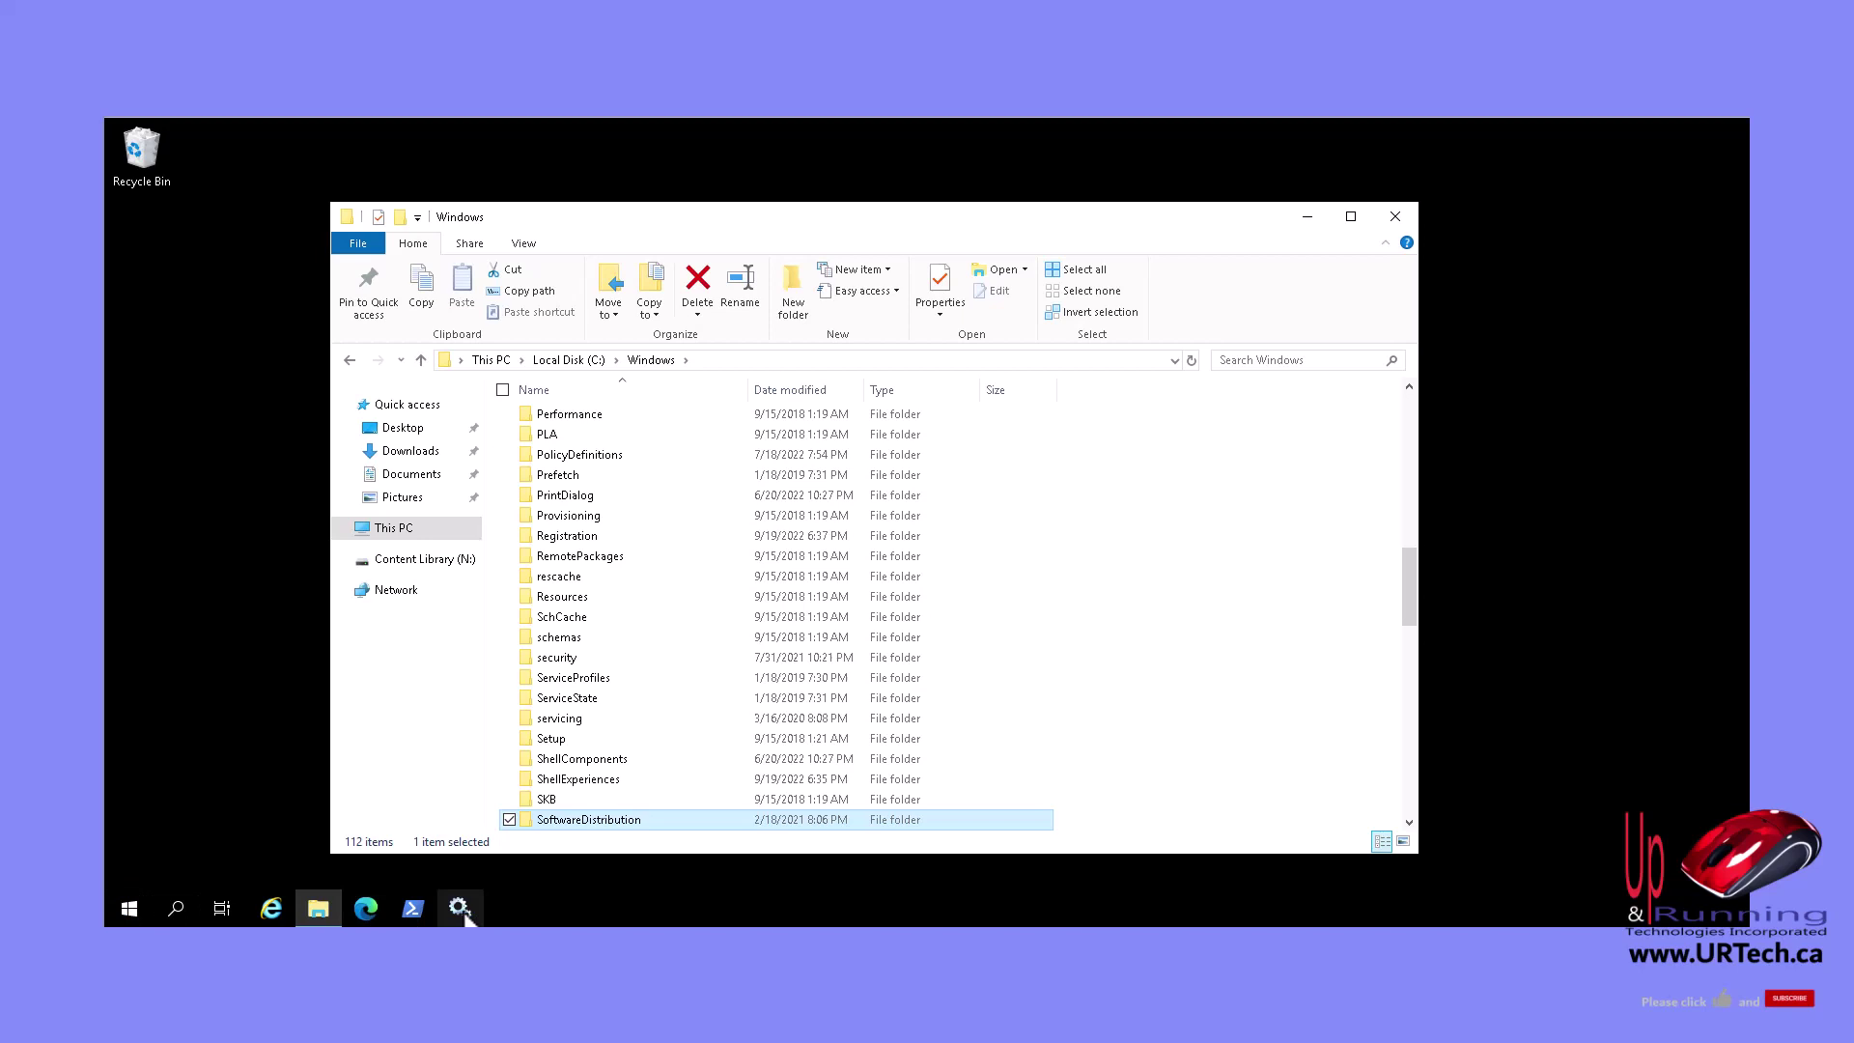
Open the Services console and stop Cryptographic Services.
{"action": "left_click", "coordinate": [460, 908]}
{"action": "left_click", "coordinate": [600, 389]}
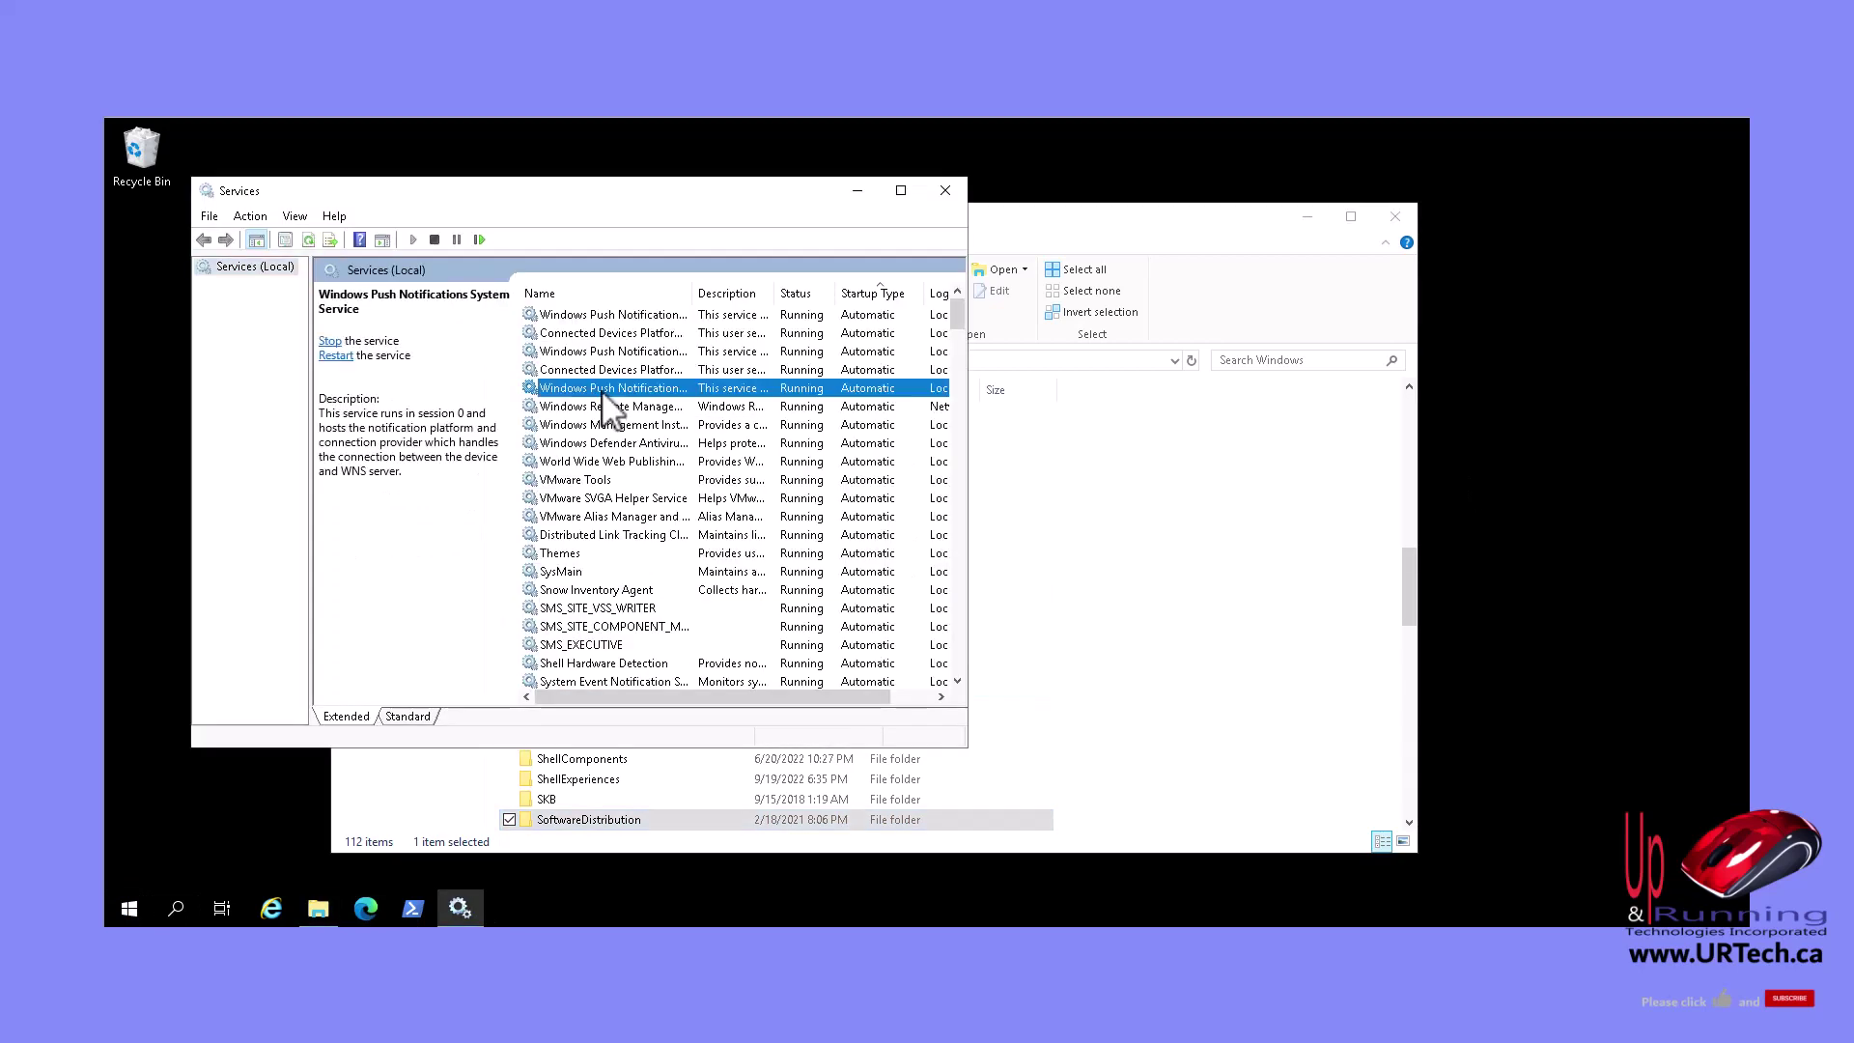
{"action": "key", "text": "b"}
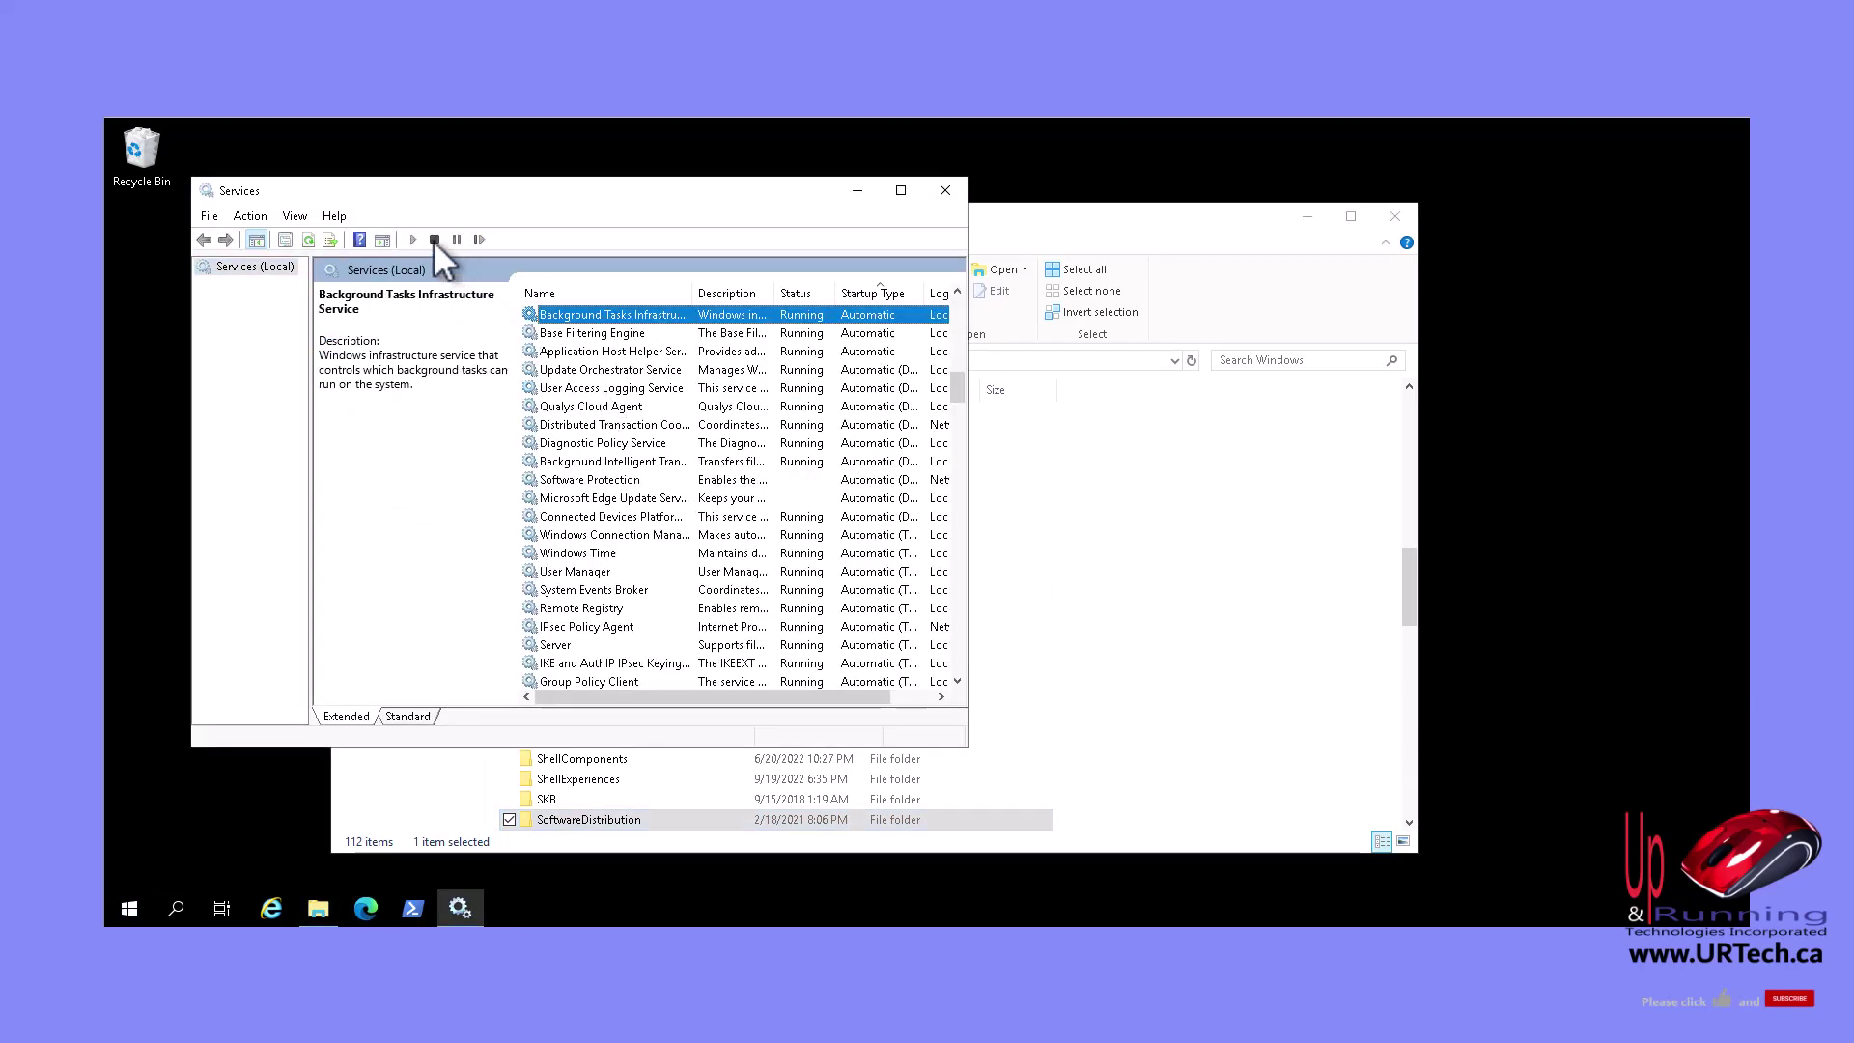
{"action": "right_click", "coordinate": [622, 310]}
{"action": "left_click", "coordinate": [588, 313]}
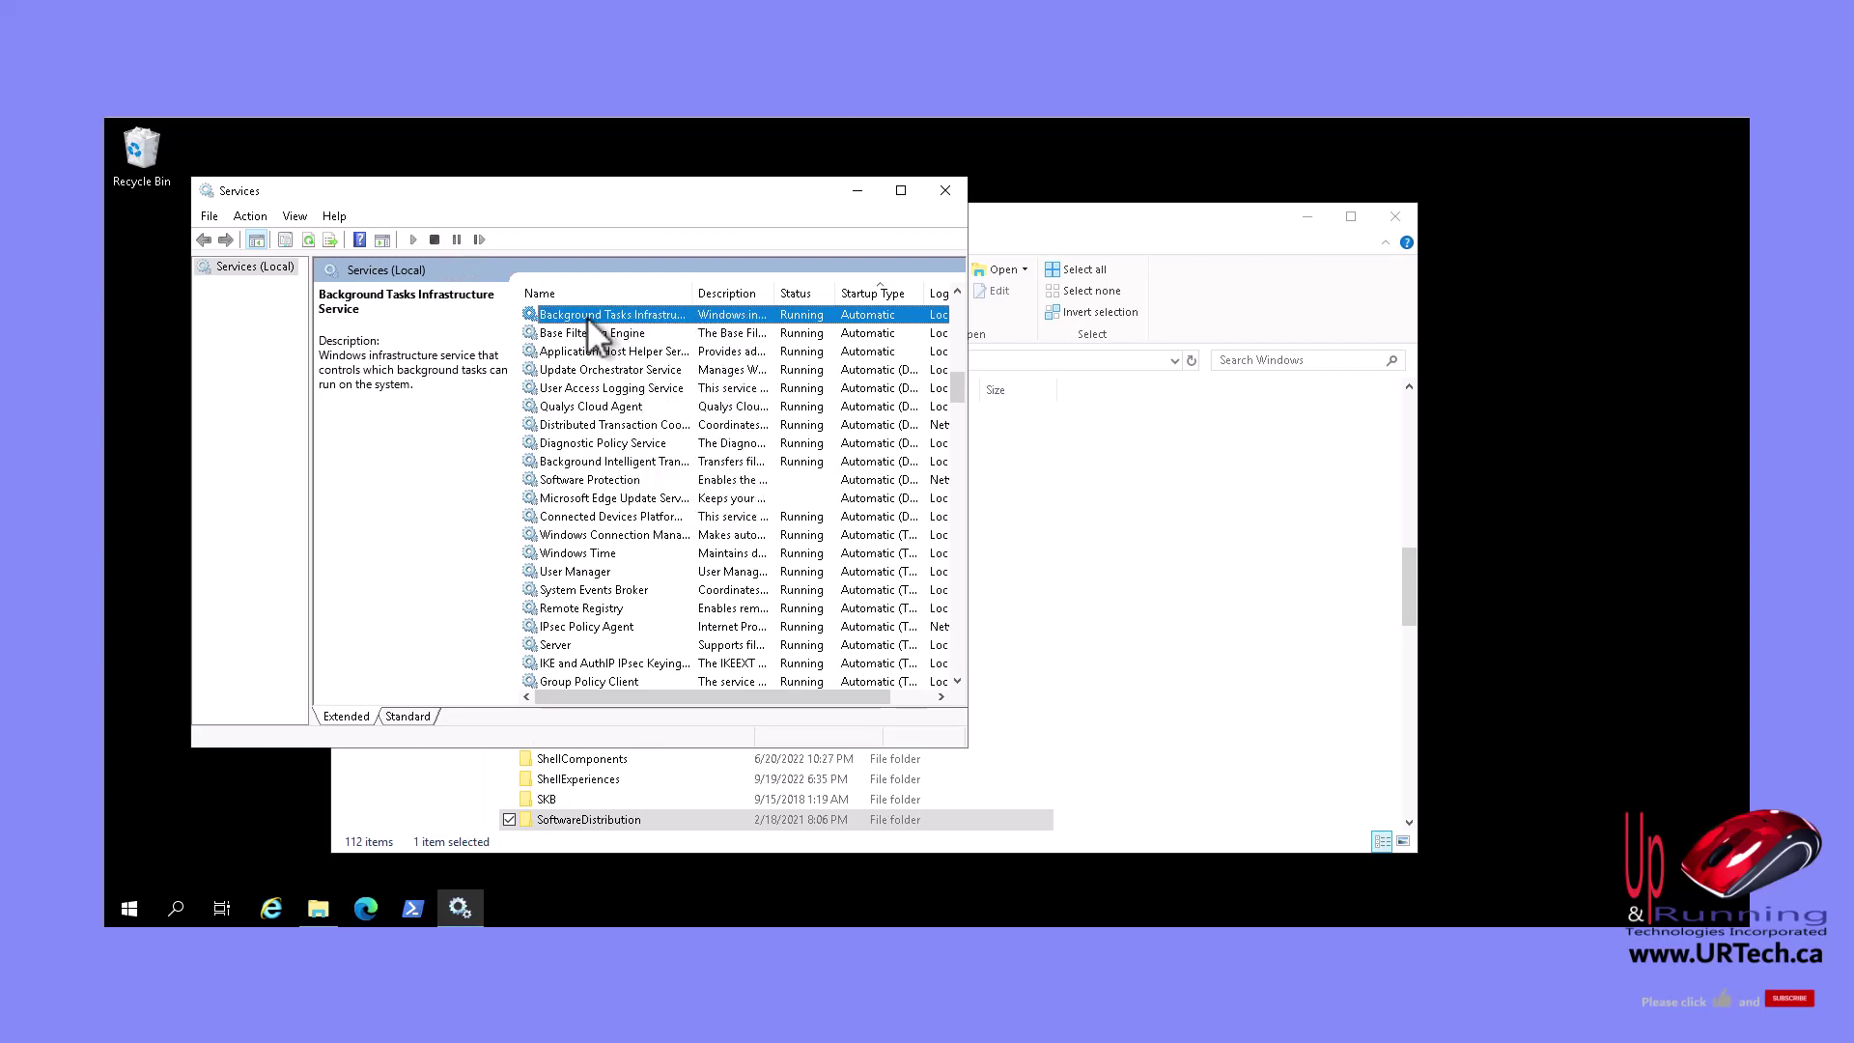
{"action": "right_click", "coordinate": [593, 315]}
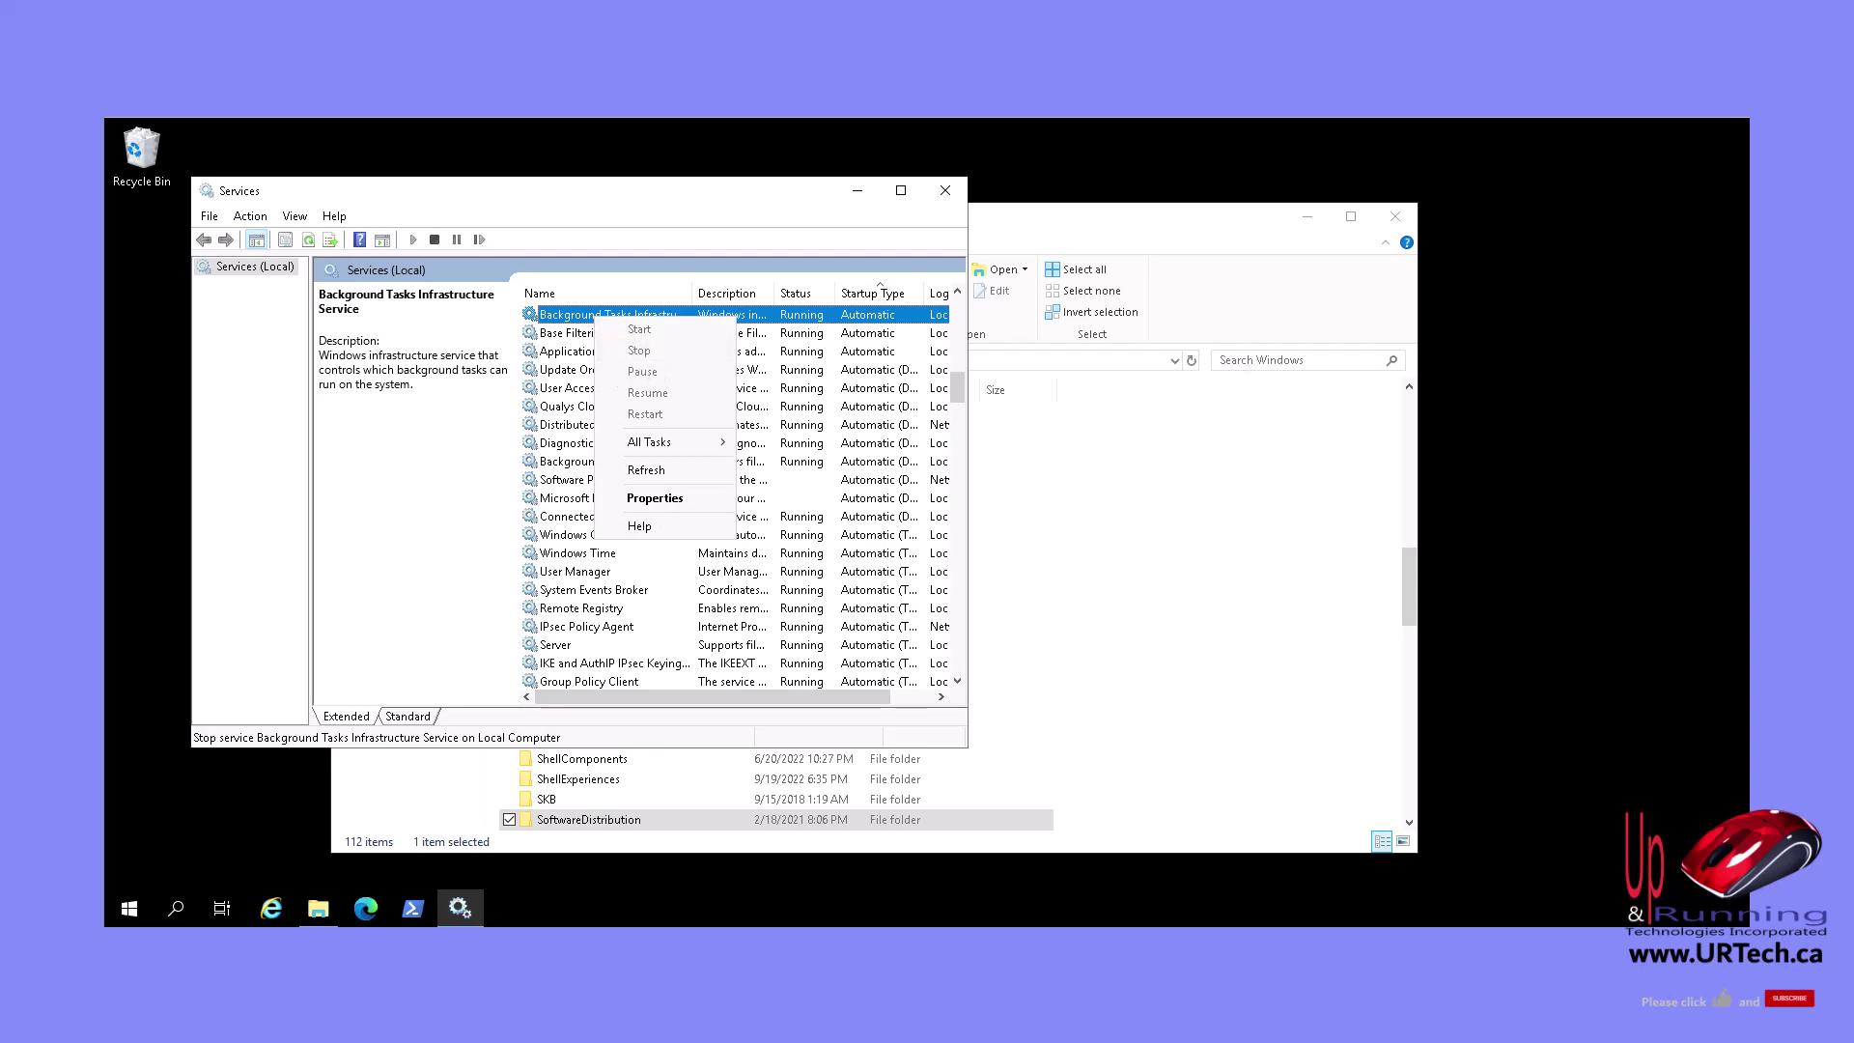
{"action": "key", "text": "Escape"}
{"action": "key", "text": "Down"}
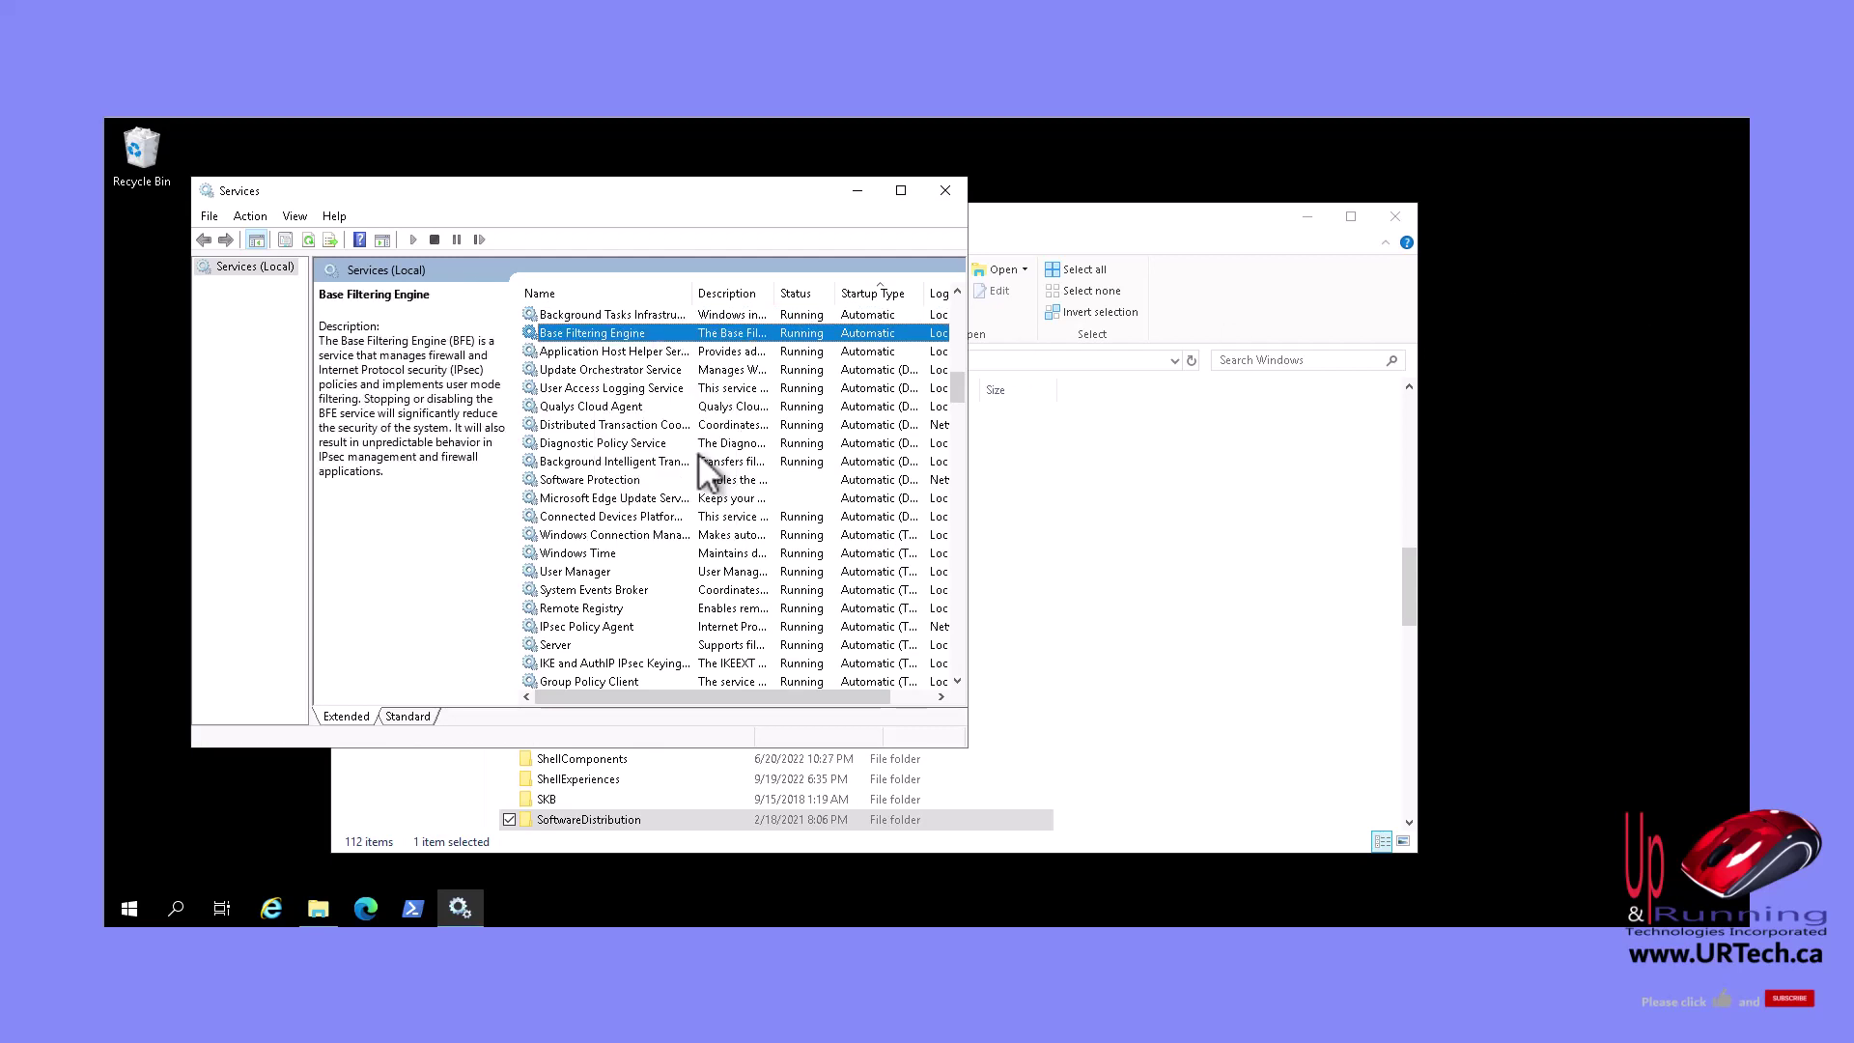
{"action": "left_click", "coordinate": [541, 293]}
{"action": "left_click", "coordinate": [623, 351]}
{"action": "right_click", "coordinate": [623, 347]}
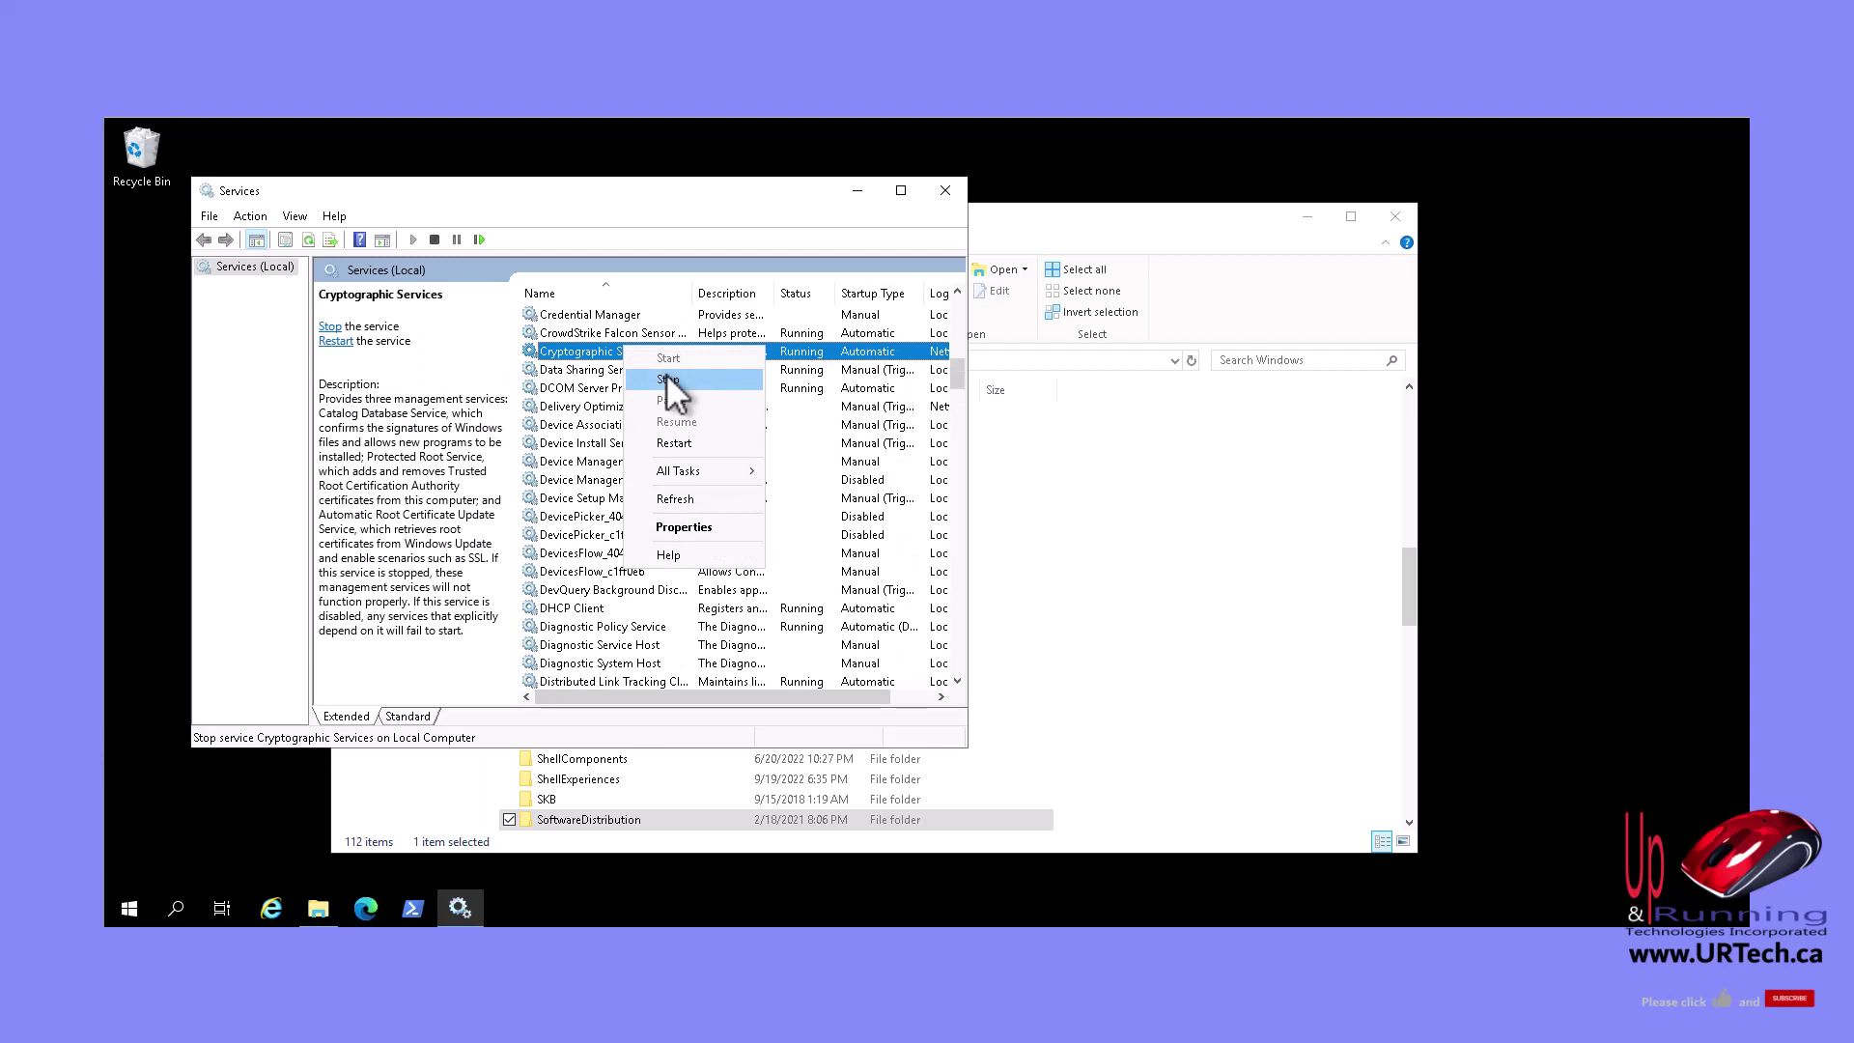
{"action": "left_click", "coordinate": [666, 378]}
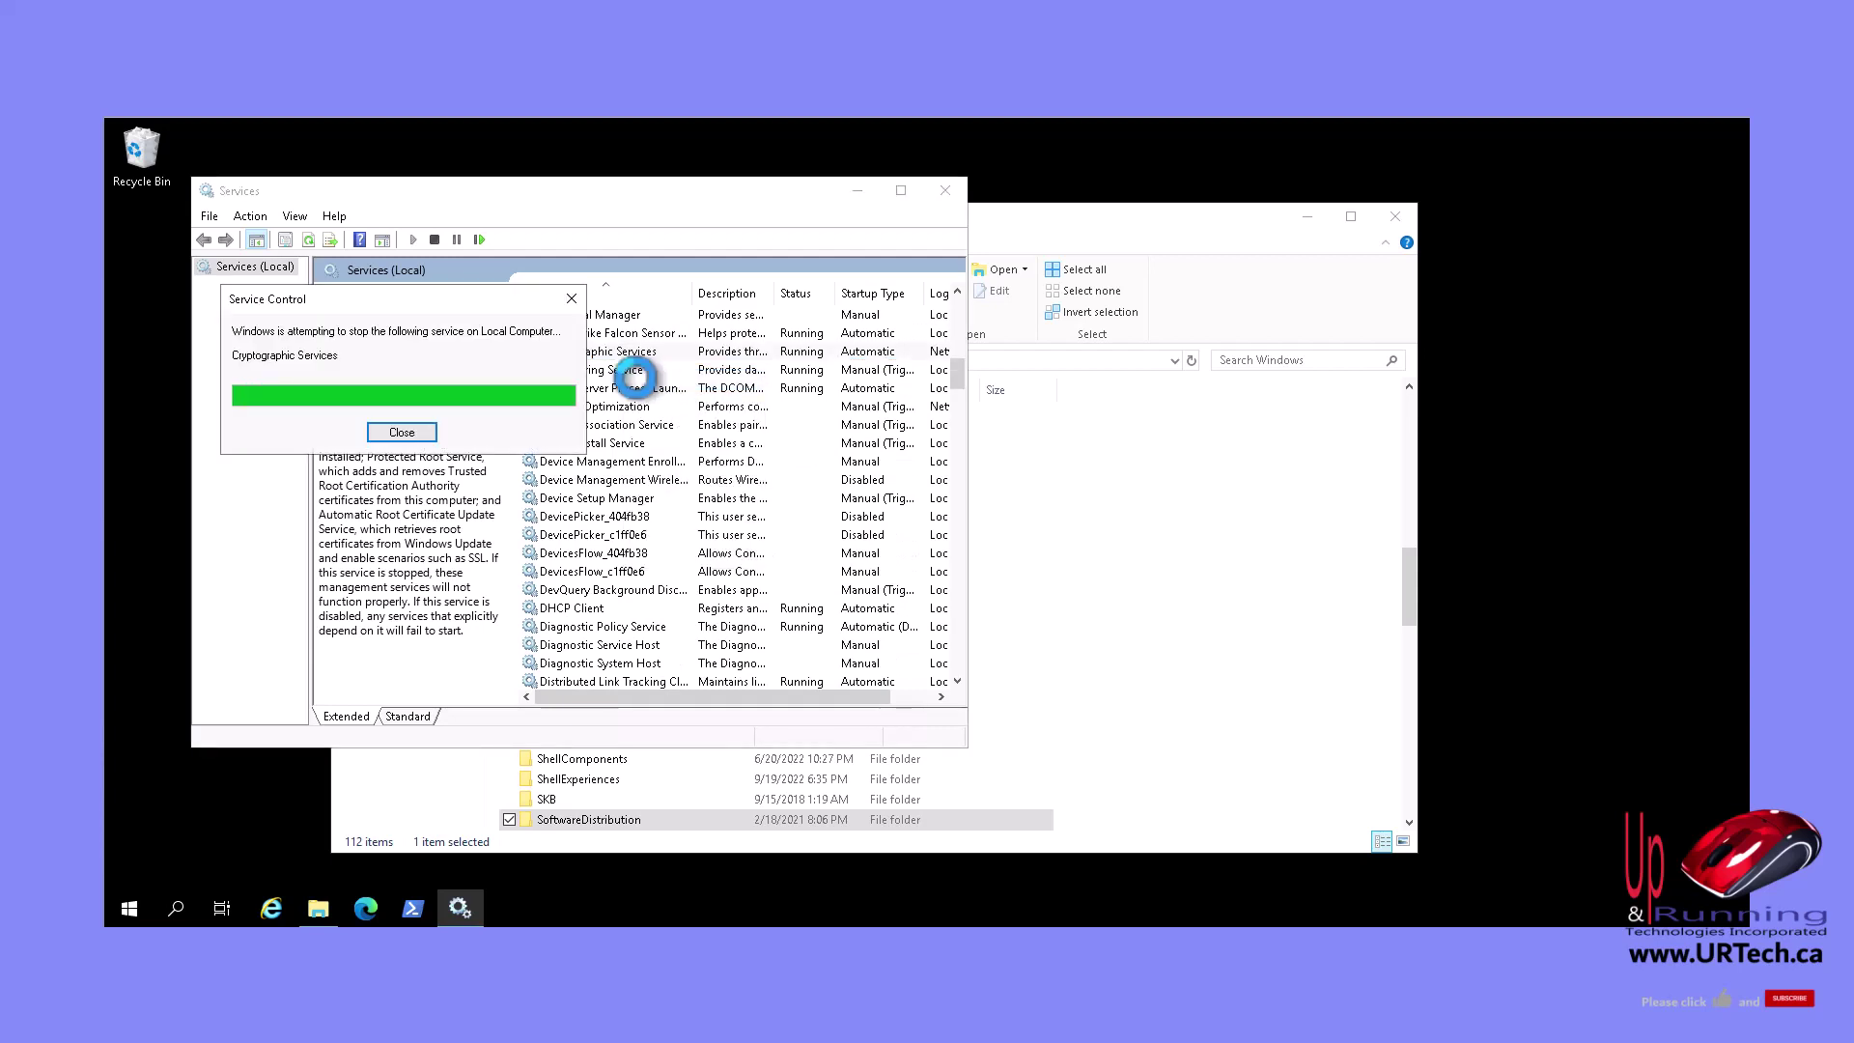
Stop the Windows Update service.
{"action": "left_click", "coordinate": [630, 373]}
{"action": "key", "text": "w"}
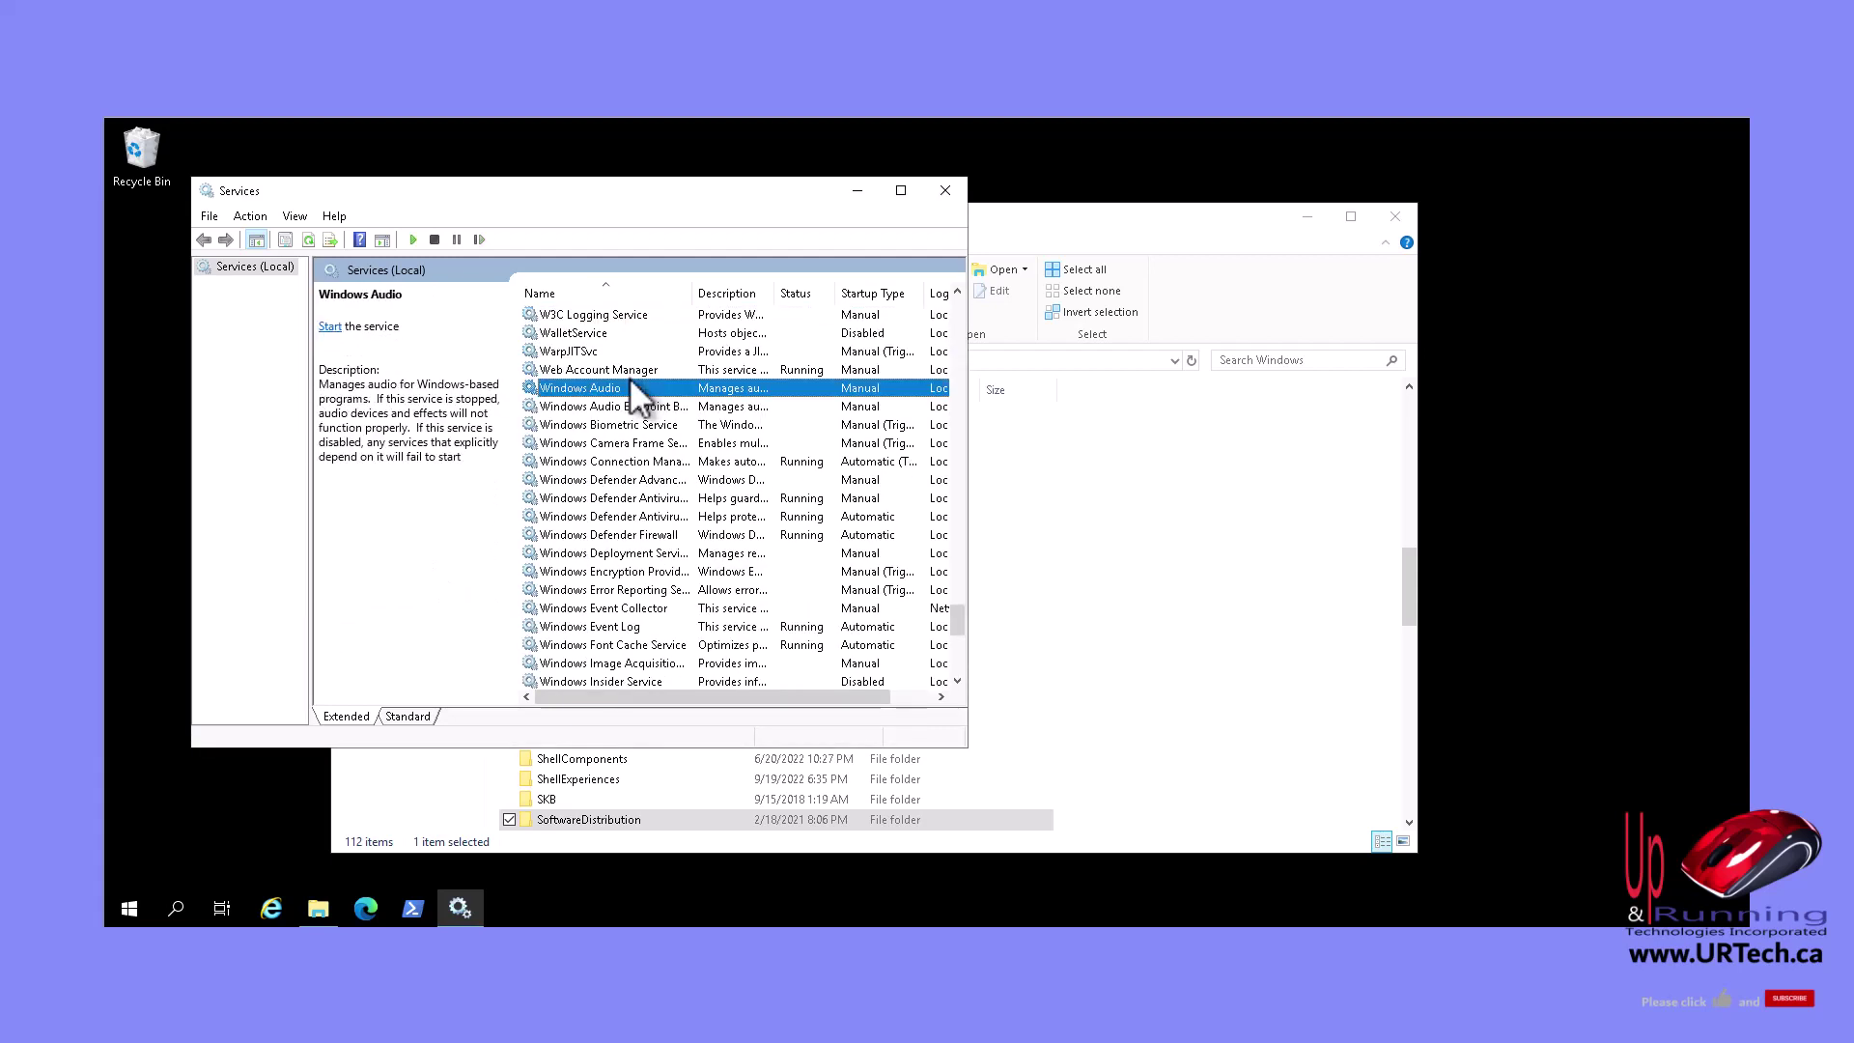
{"action": "scroll", "coordinate": [620, 448], "scroll_direction": "down", "scroll_amount": 8}
{"action": "right_click", "coordinate": [599, 553]}
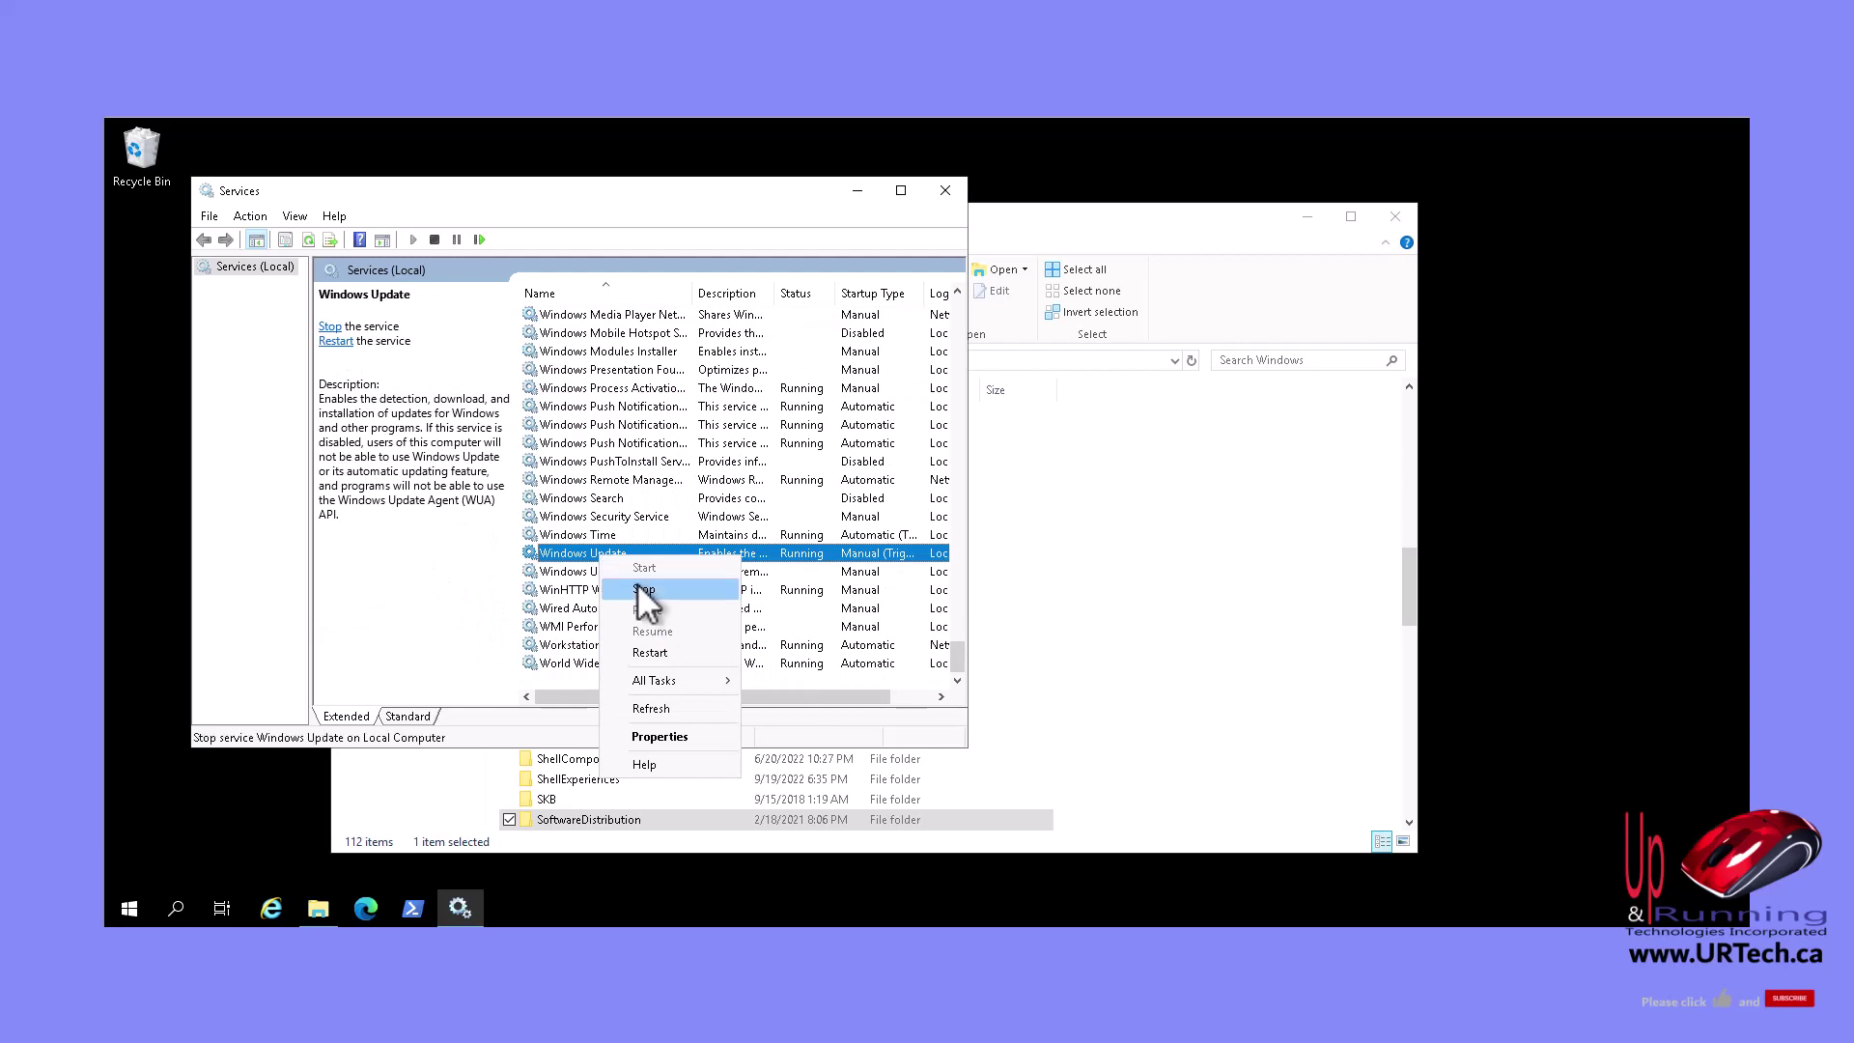
{"action": "left_click", "coordinate": [637, 585]}
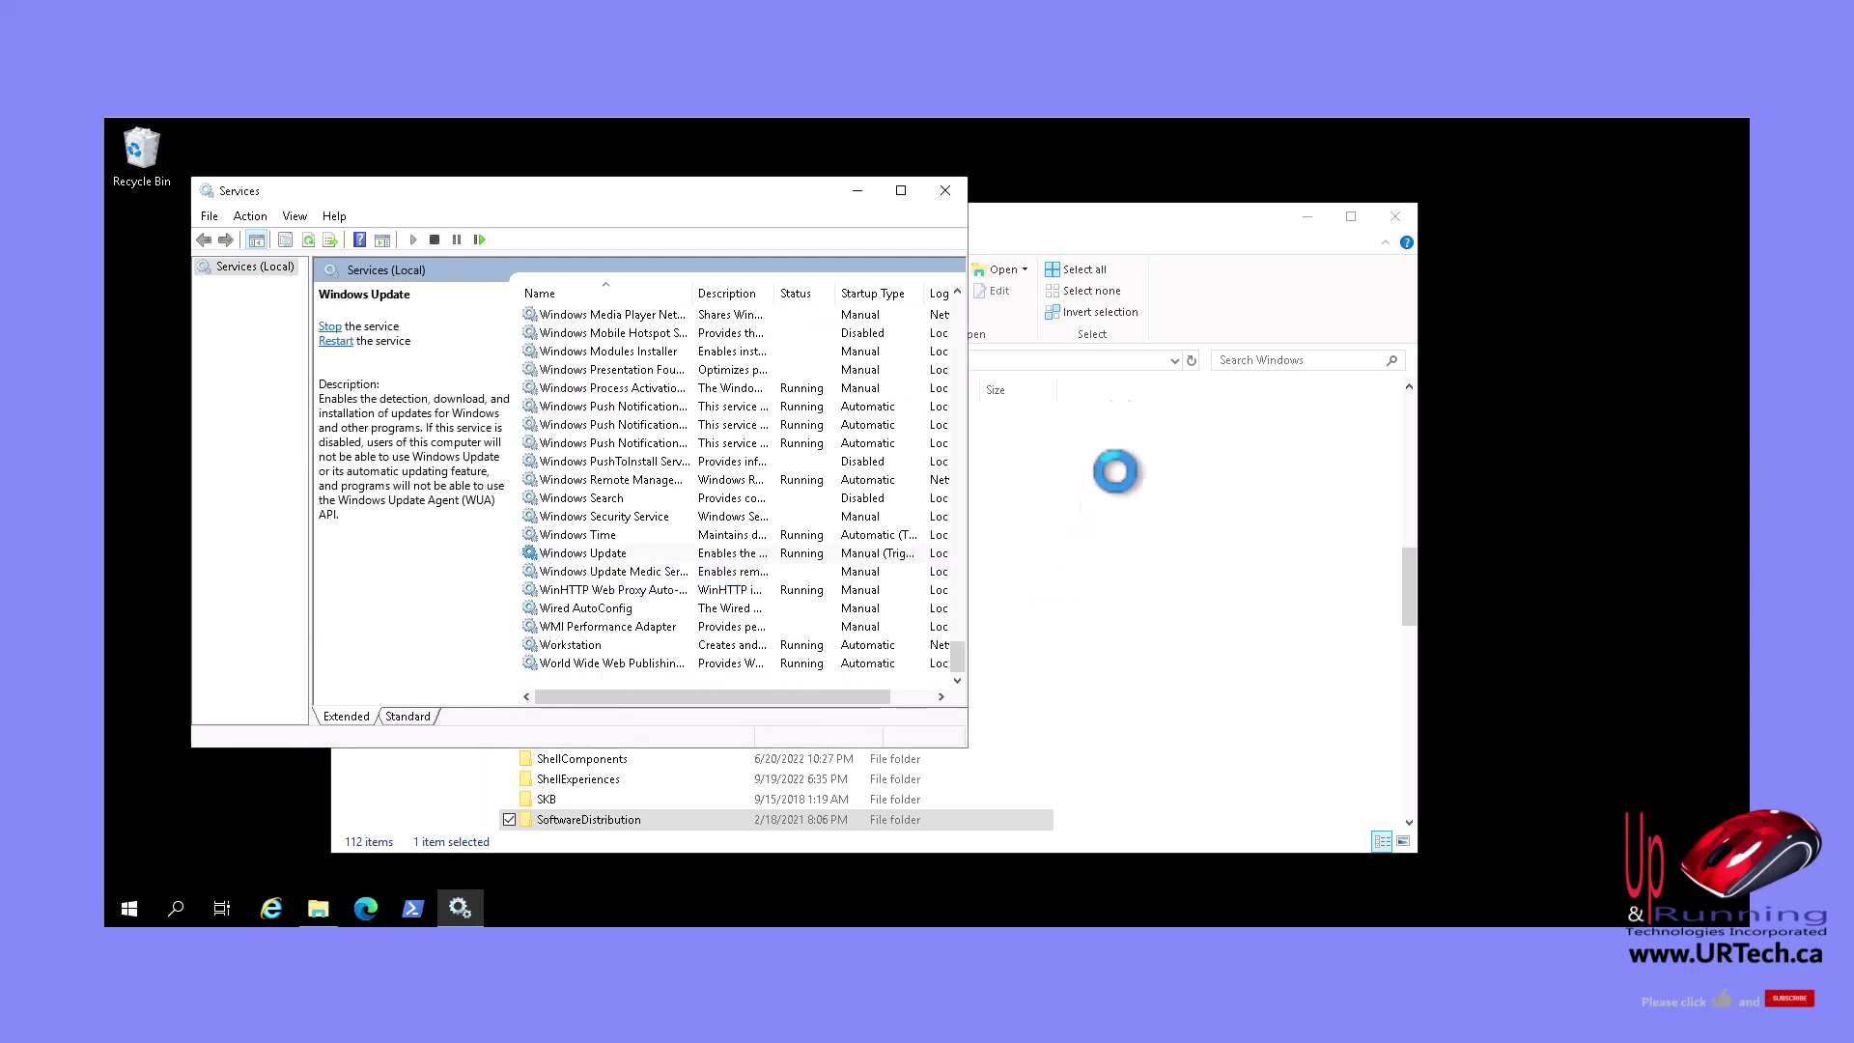
Delete the SoftwareDistribution folder from C:\Windows, leaving 111 items.
{"action": "left_click", "coordinate": [1091, 217]}
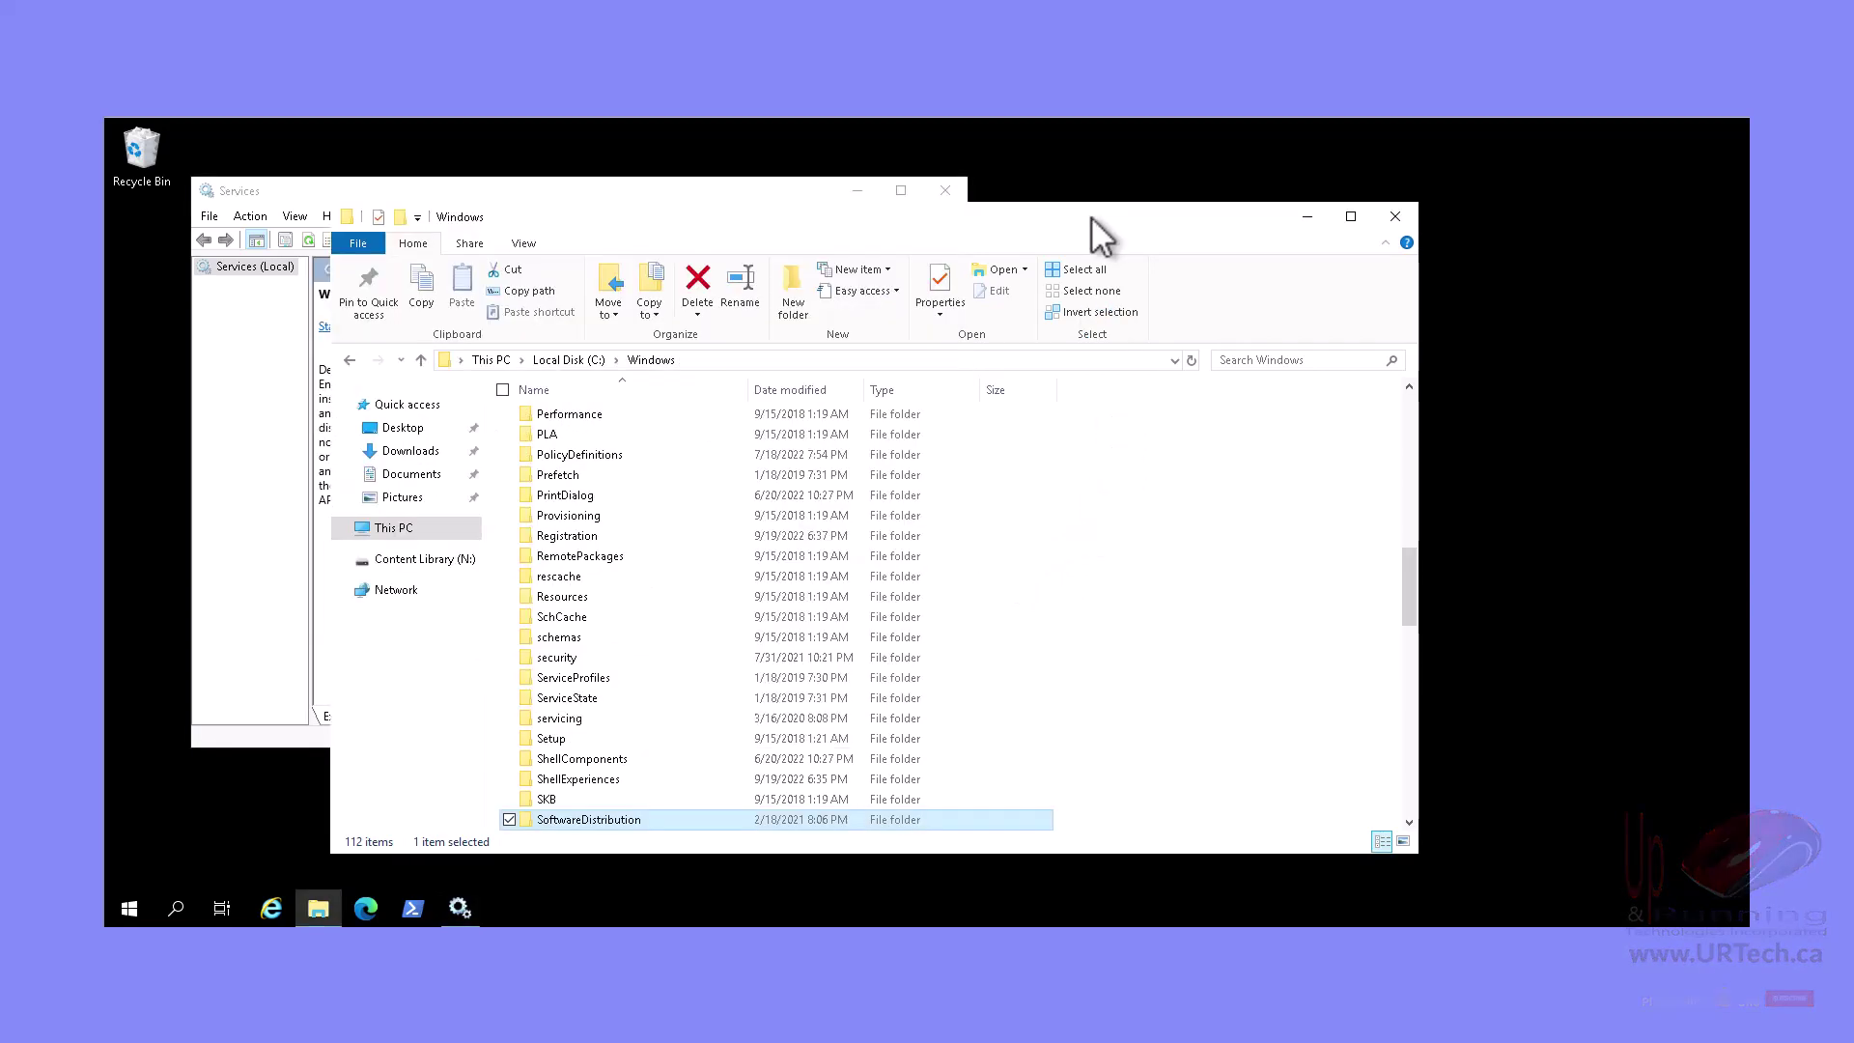
{"action": "right_click", "coordinate": [598, 820]}
{"action": "left_click", "coordinate": [643, 756]}
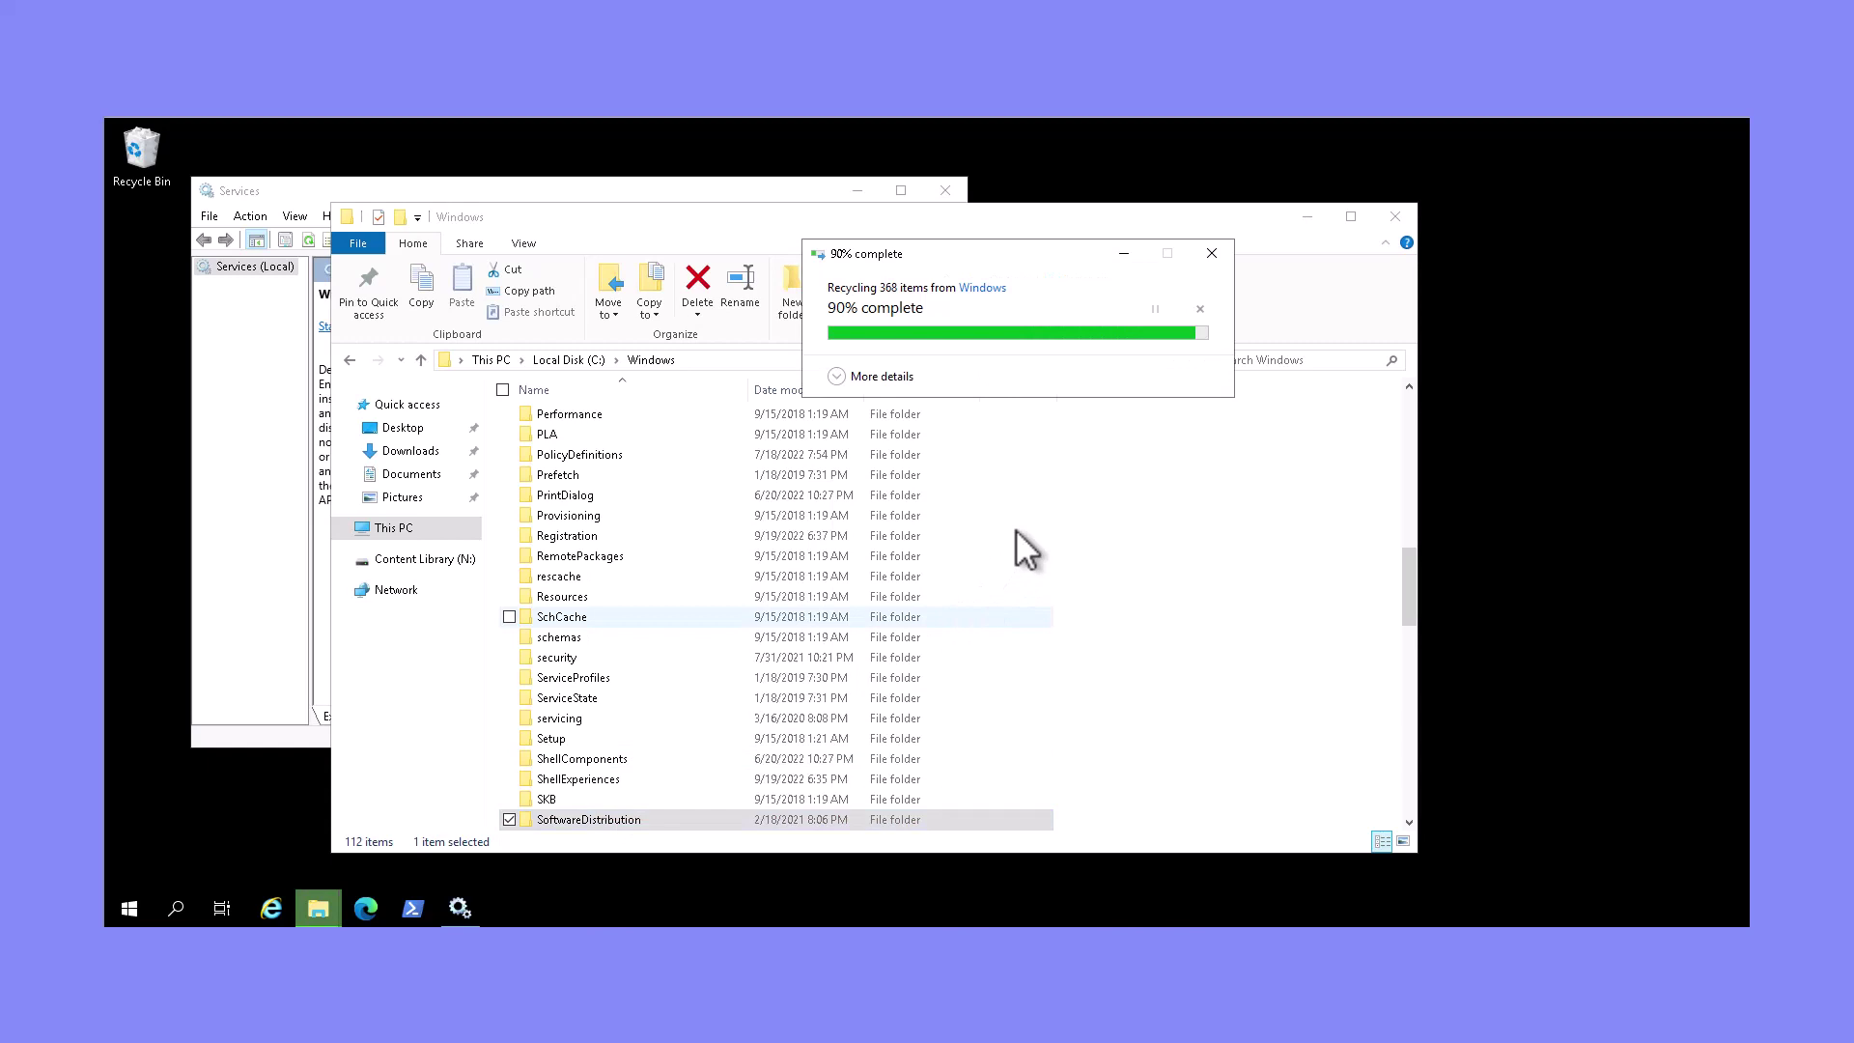
{"action": "left_click", "coordinate": [656, 186]}
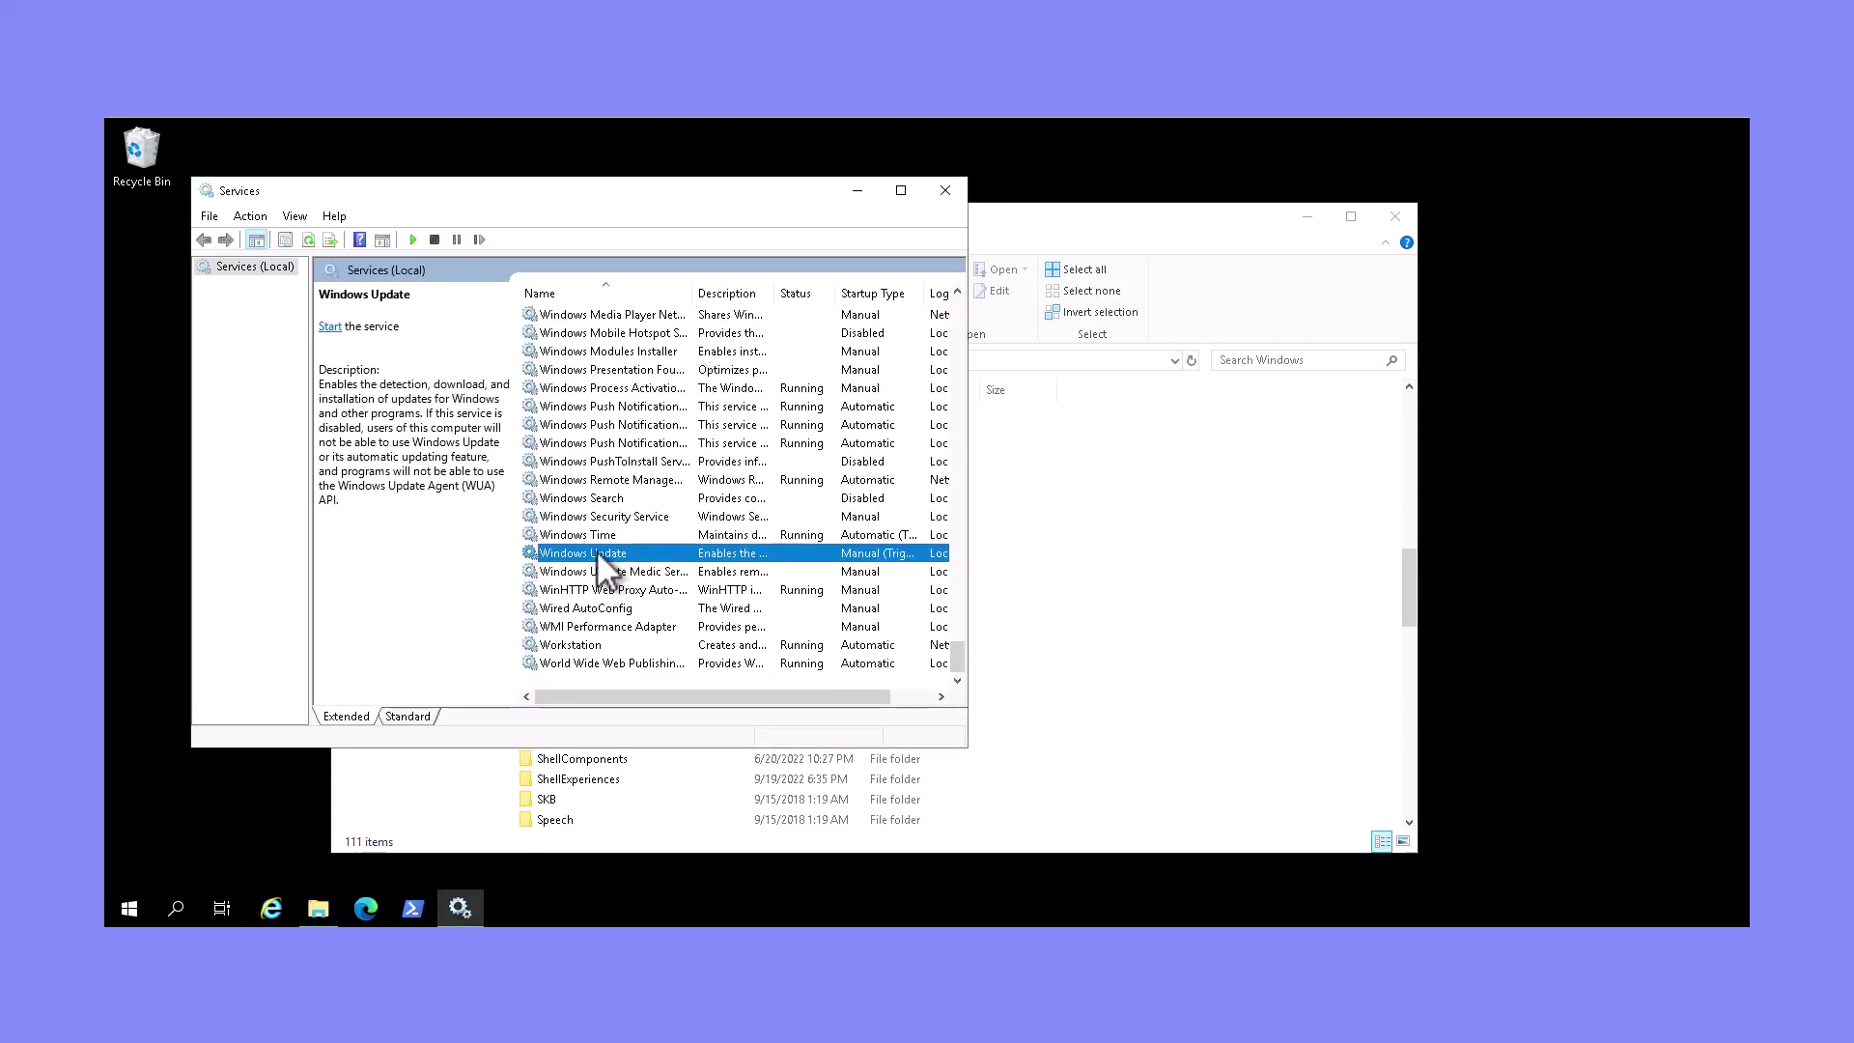
Start Cryptographic Services again.
{"action": "type", "text": "cry"}
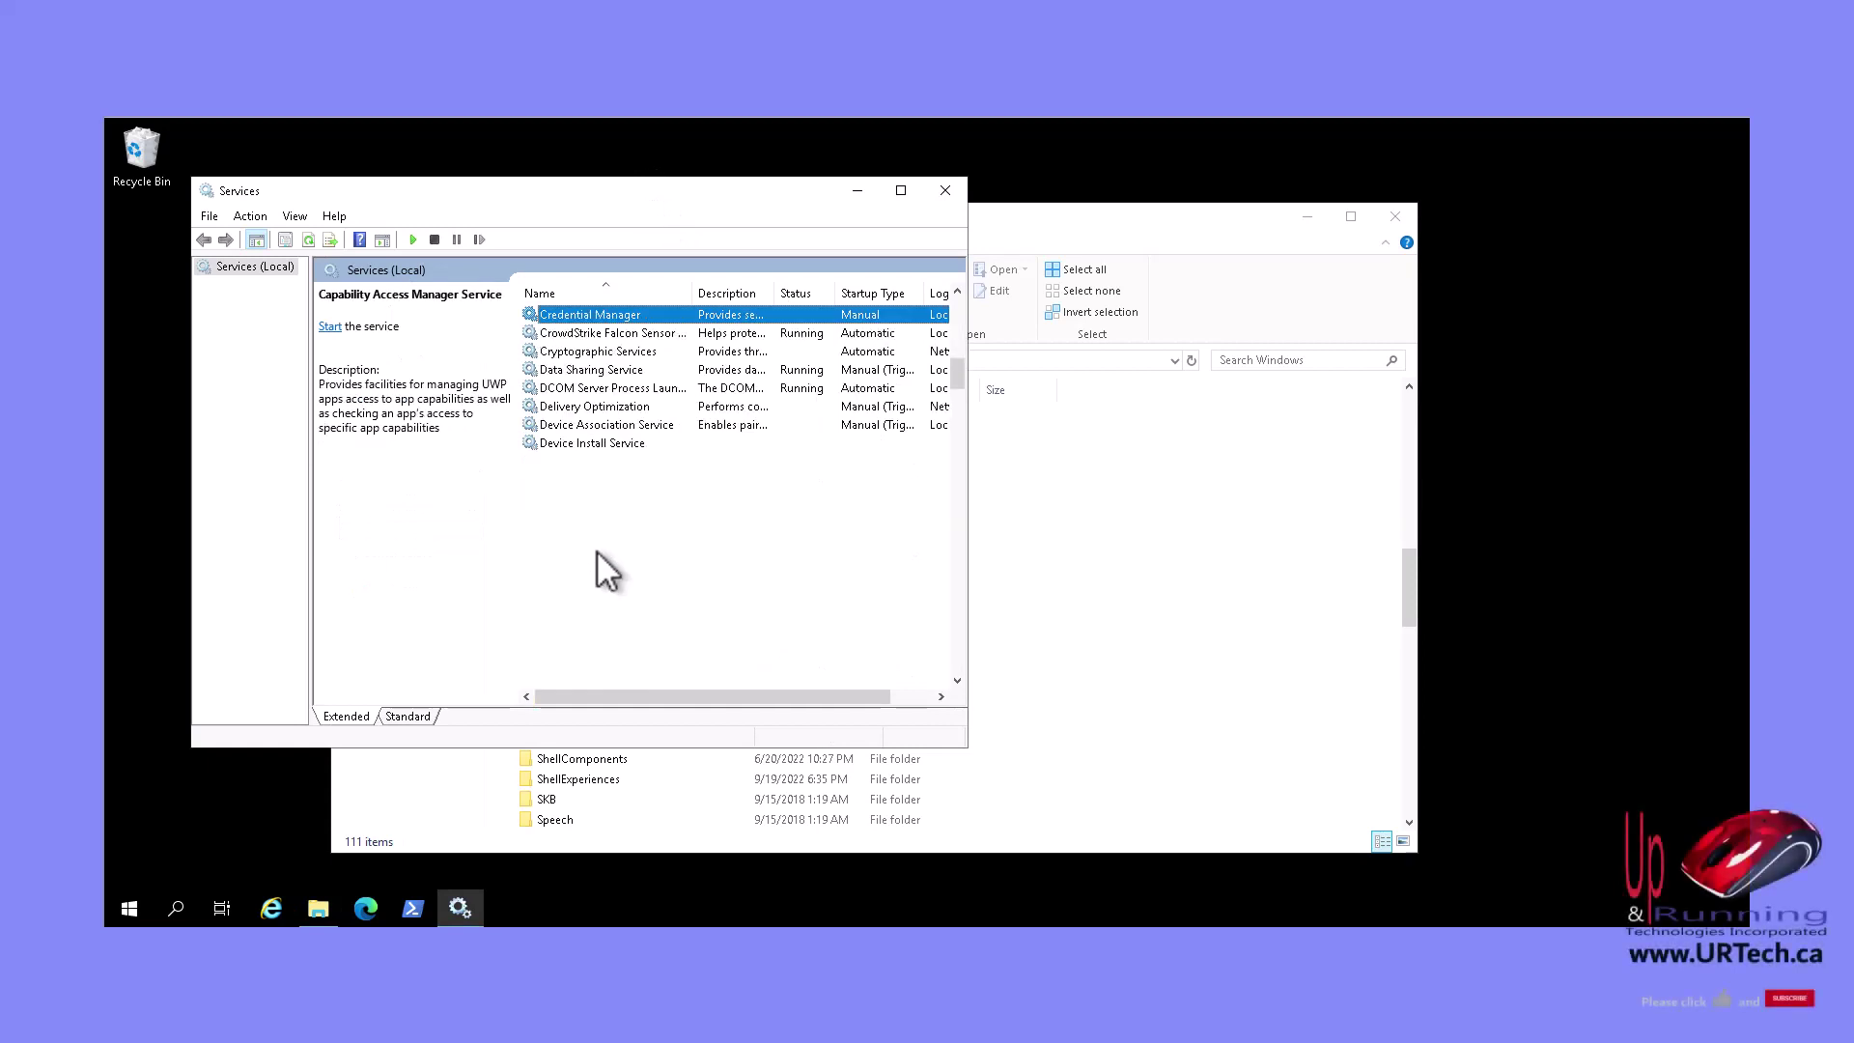
{"action": "right_click", "coordinate": [608, 352]}
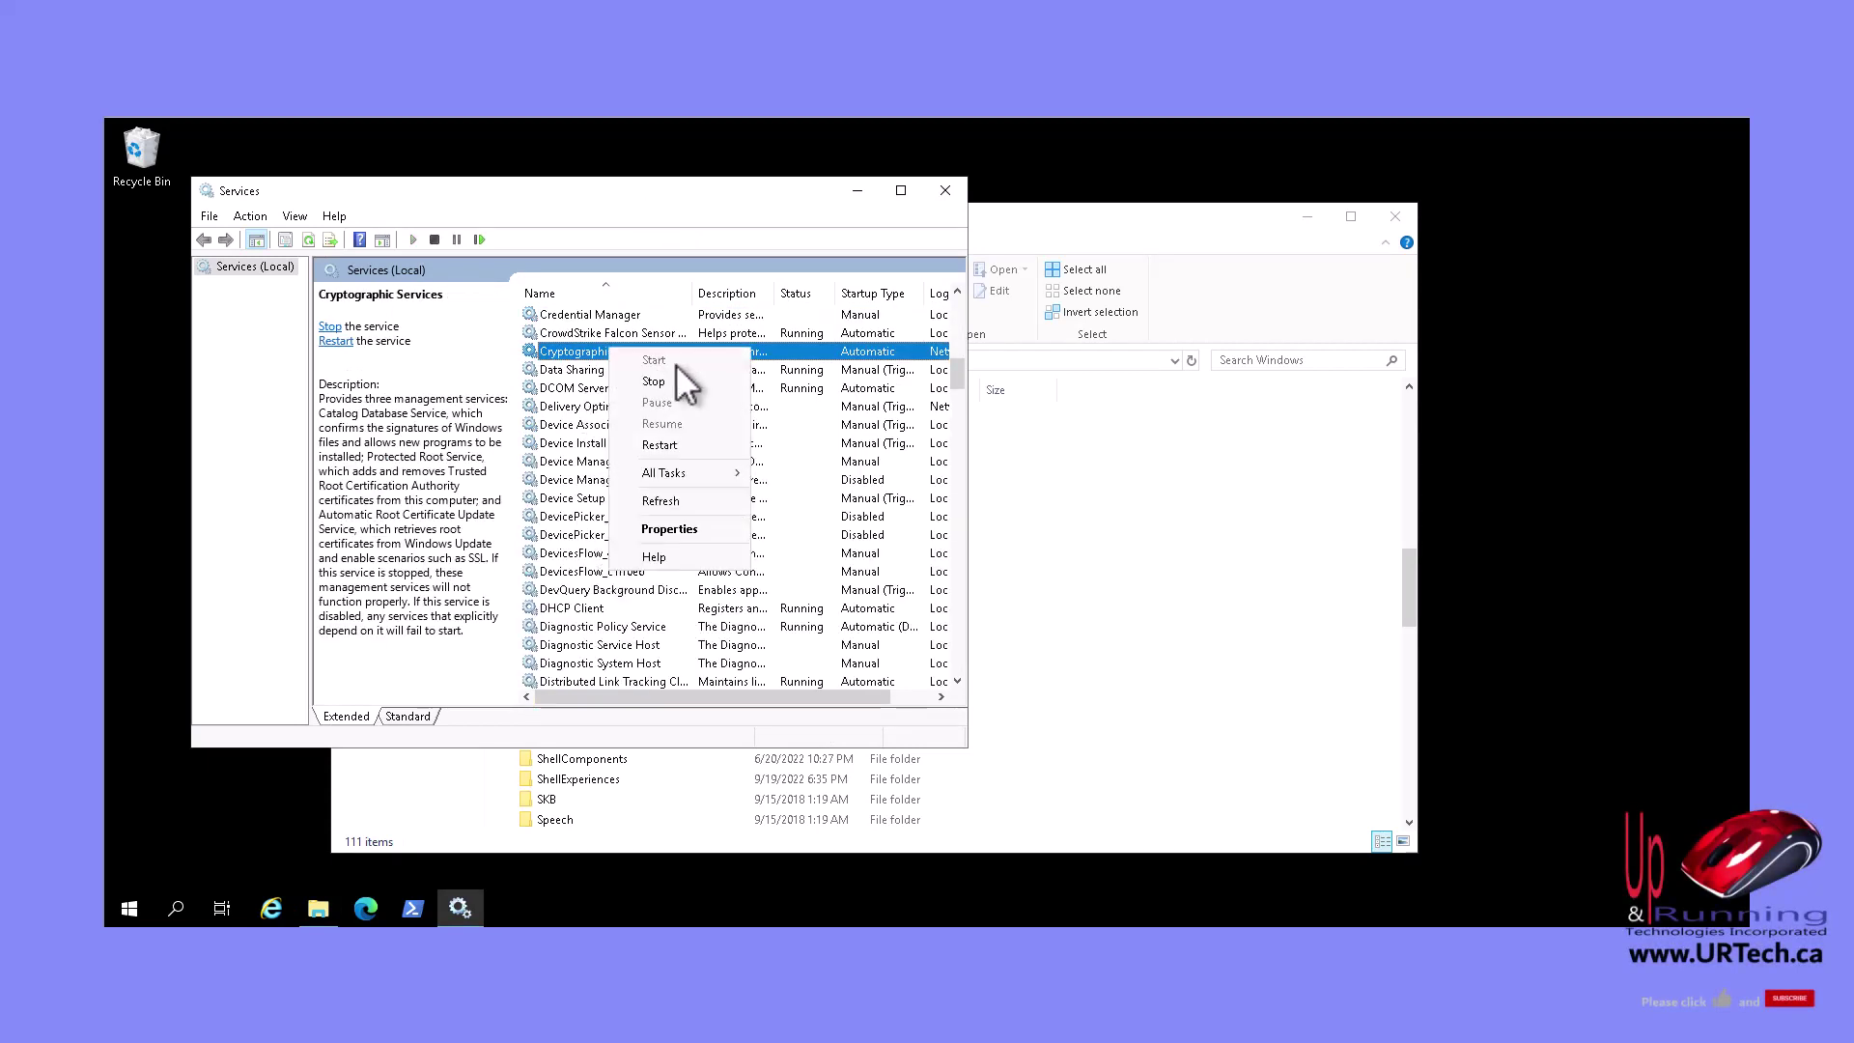
{"action": "left_click", "coordinate": [676, 362]}
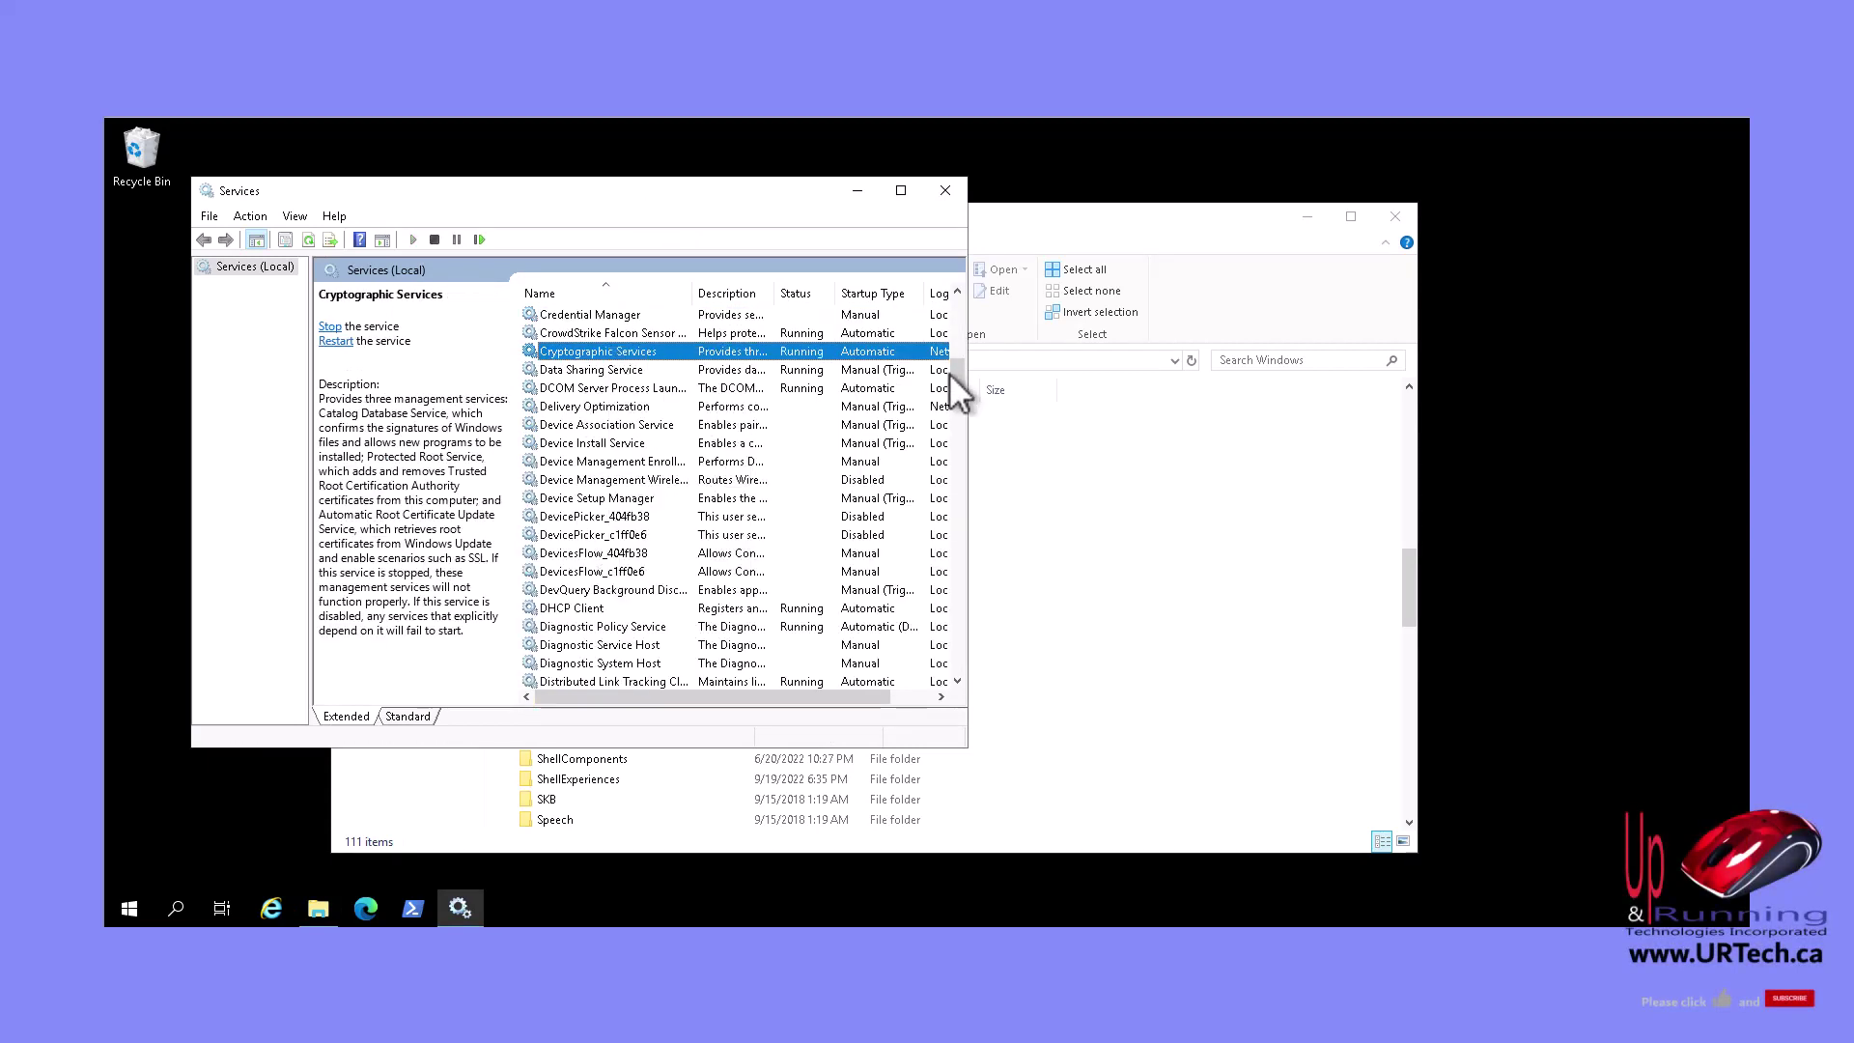
Start the Windows Update service again.
{"action": "left_click", "coordinate": [611, 392]}
{"action": "type", "text": "wi"}
{"action": "scroll", "coordinate": [585, 623], "scroll_direction": "down", "scroll_amount": 7}
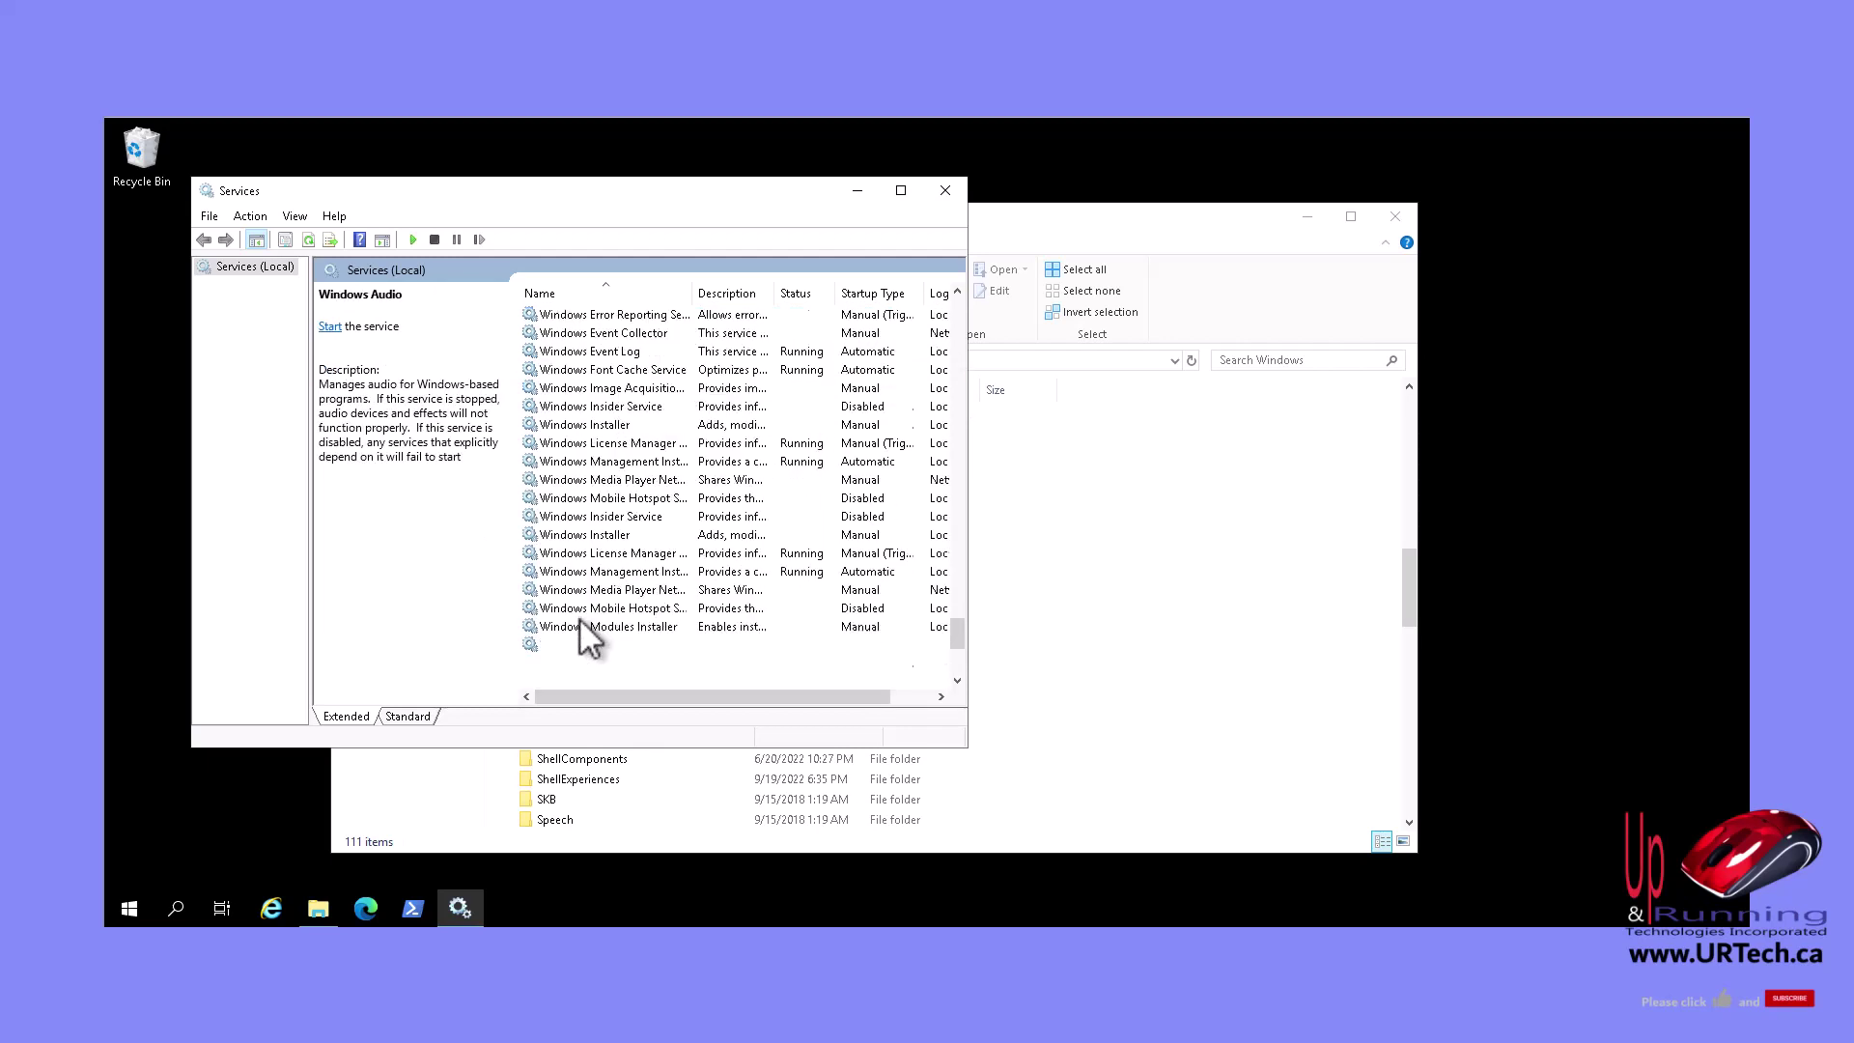
{"action": "left_click", "coordinate": [590, 608]}
{"action": "right_click", "coordinate": [581, 607]}
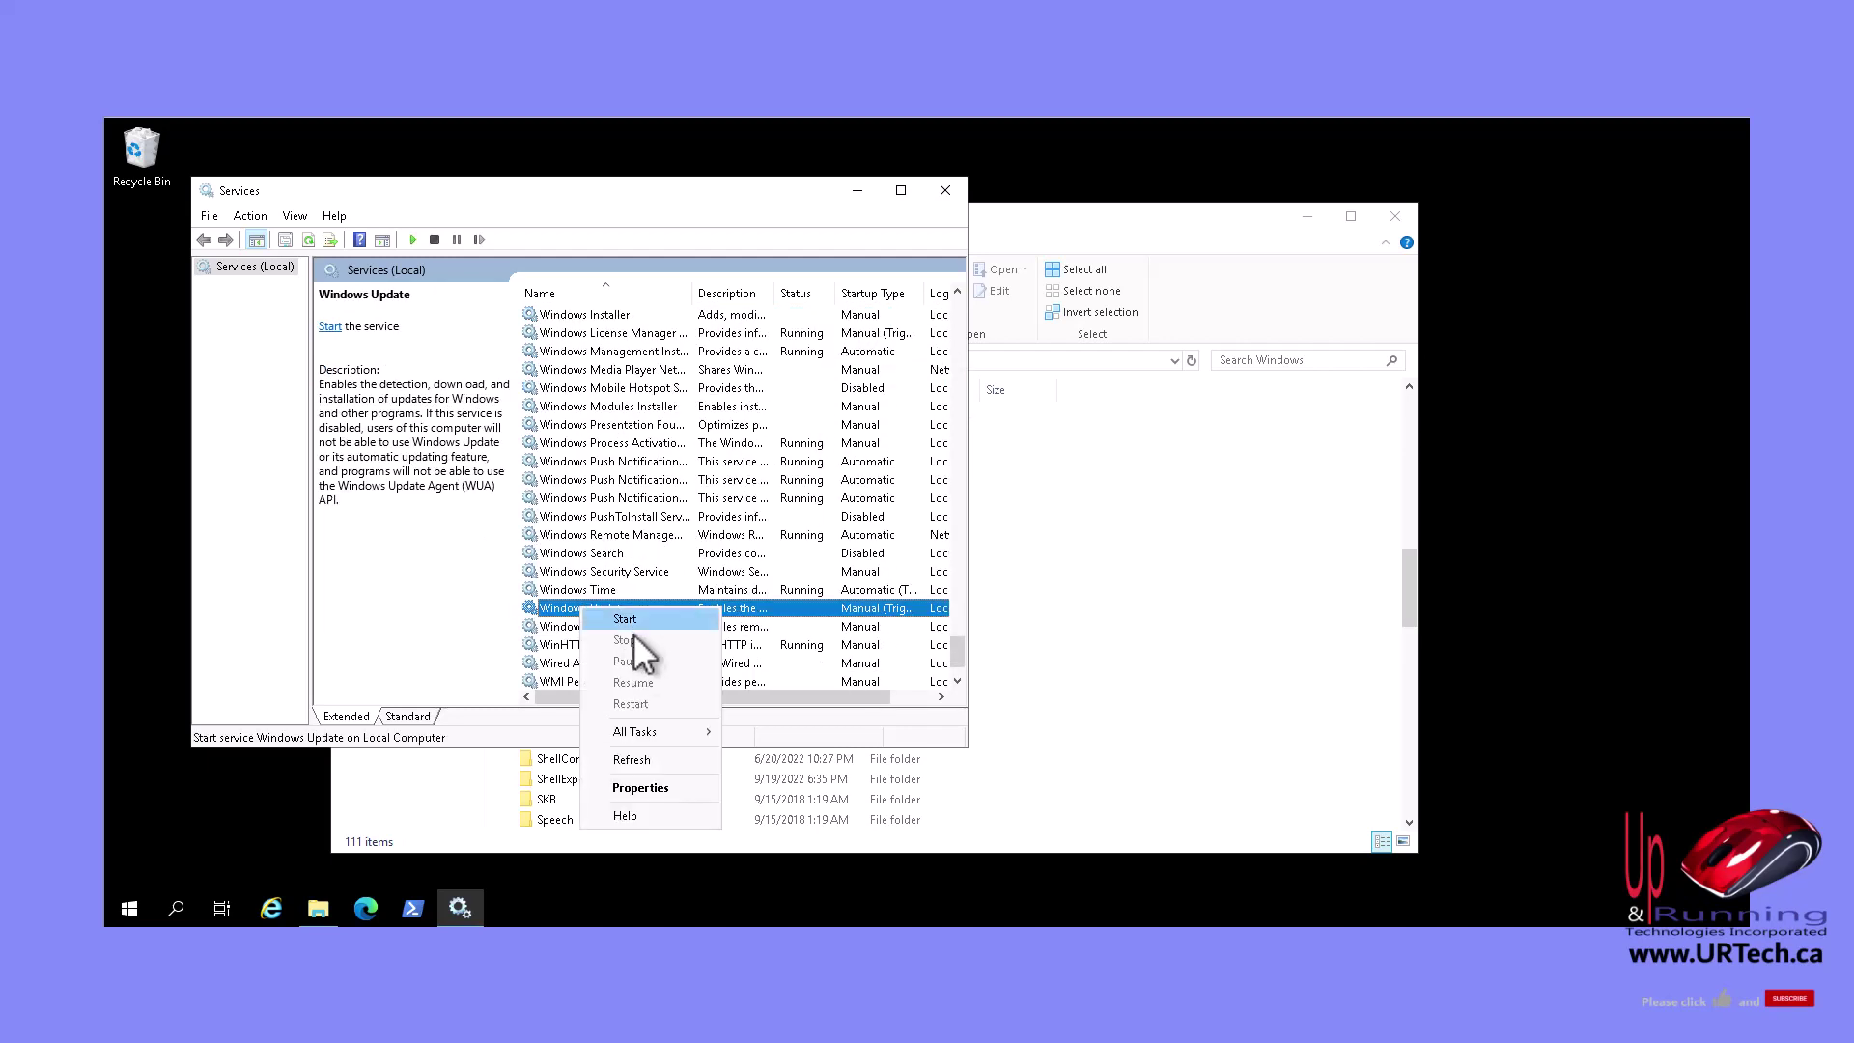
{"action": "left_click", "coordinate": [627, 622]}
{"action": "left_click", "coordinate": [1223, 616]}
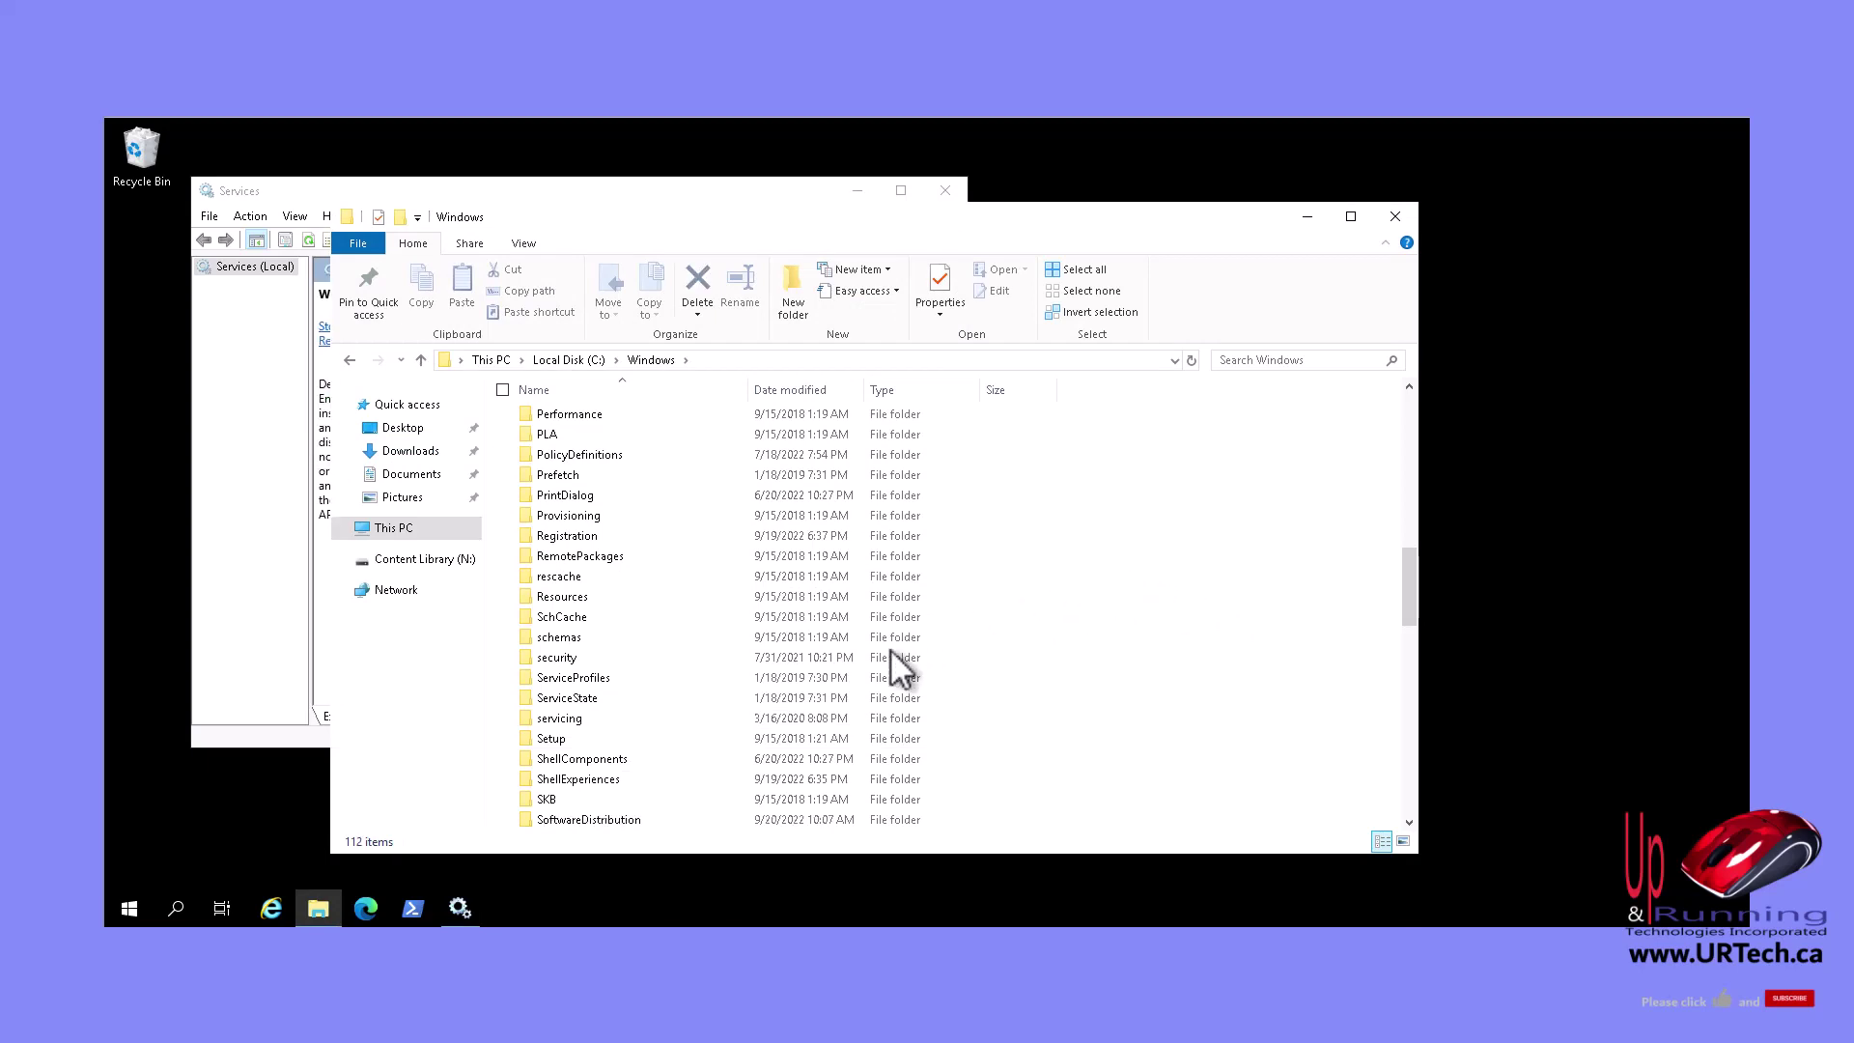
{"action": "left_click", "coordinate": [616, 819]}
{"action": "double_click", "coordinate": [767, 814]}
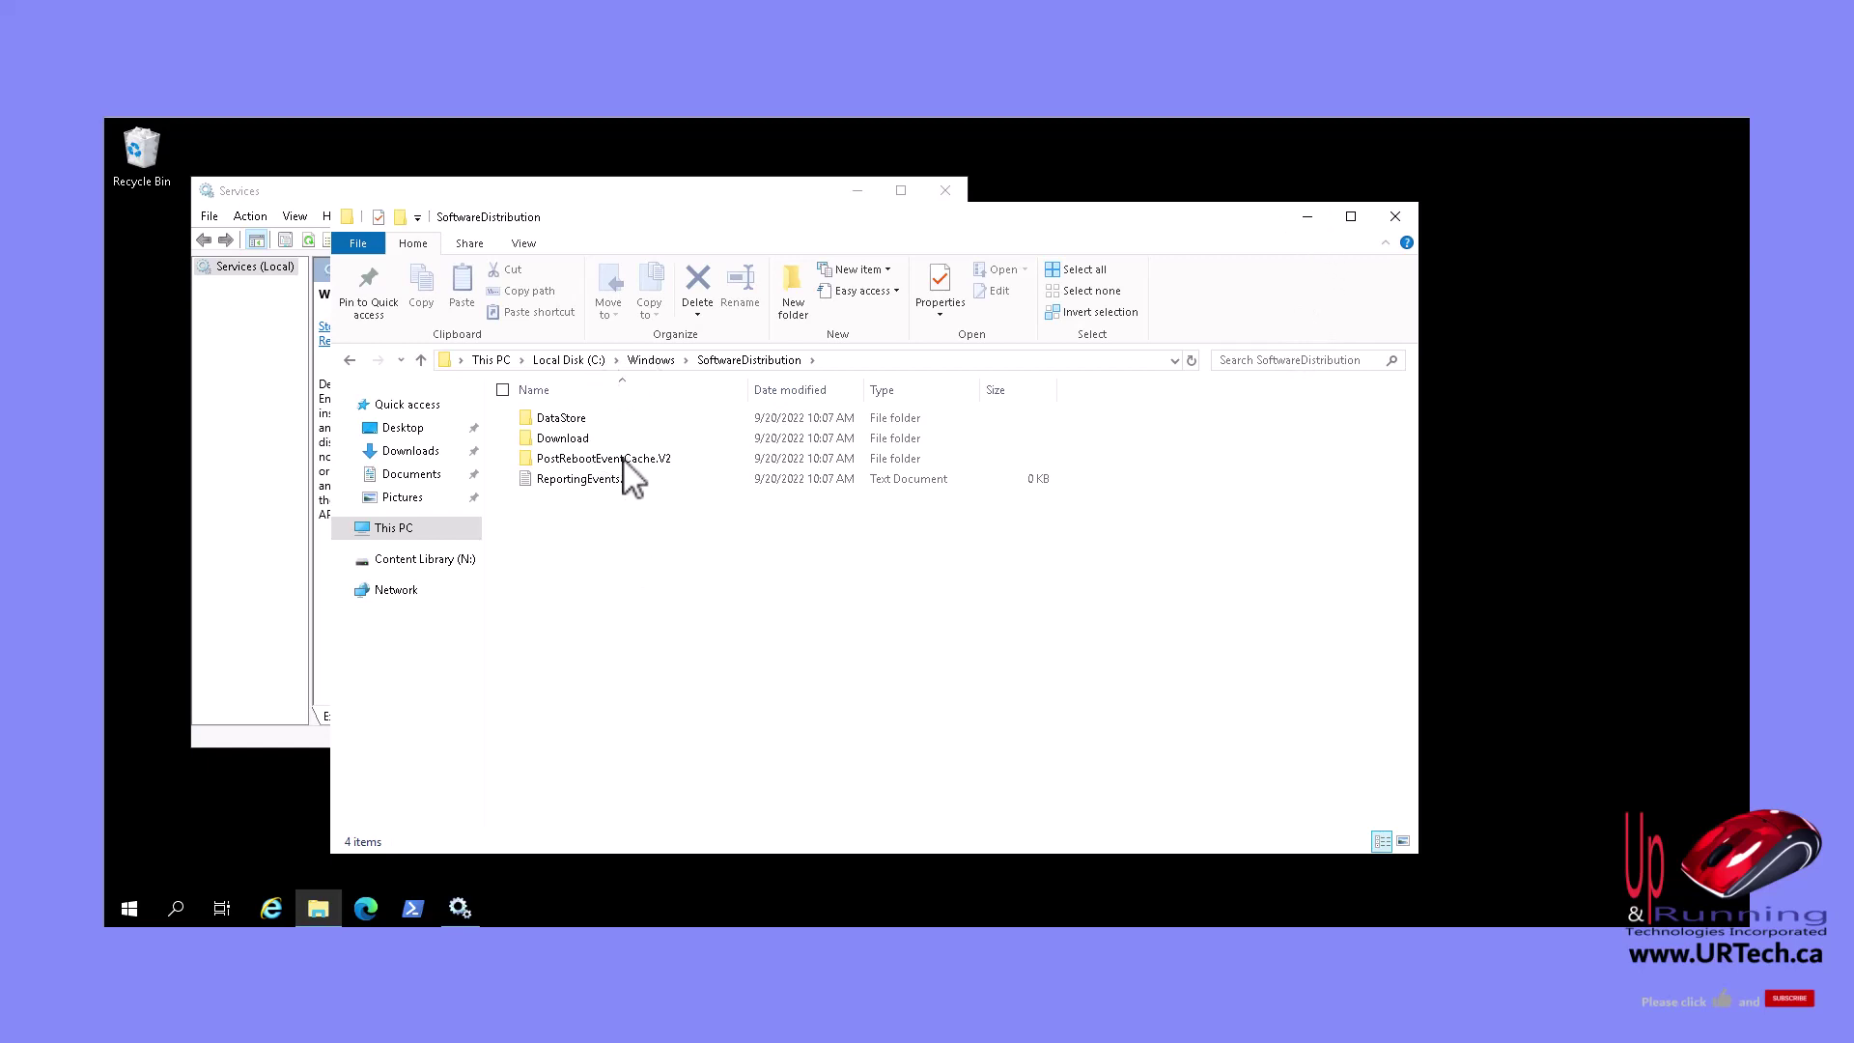
{"action": "left_click", "coordinate": [650, 360]}
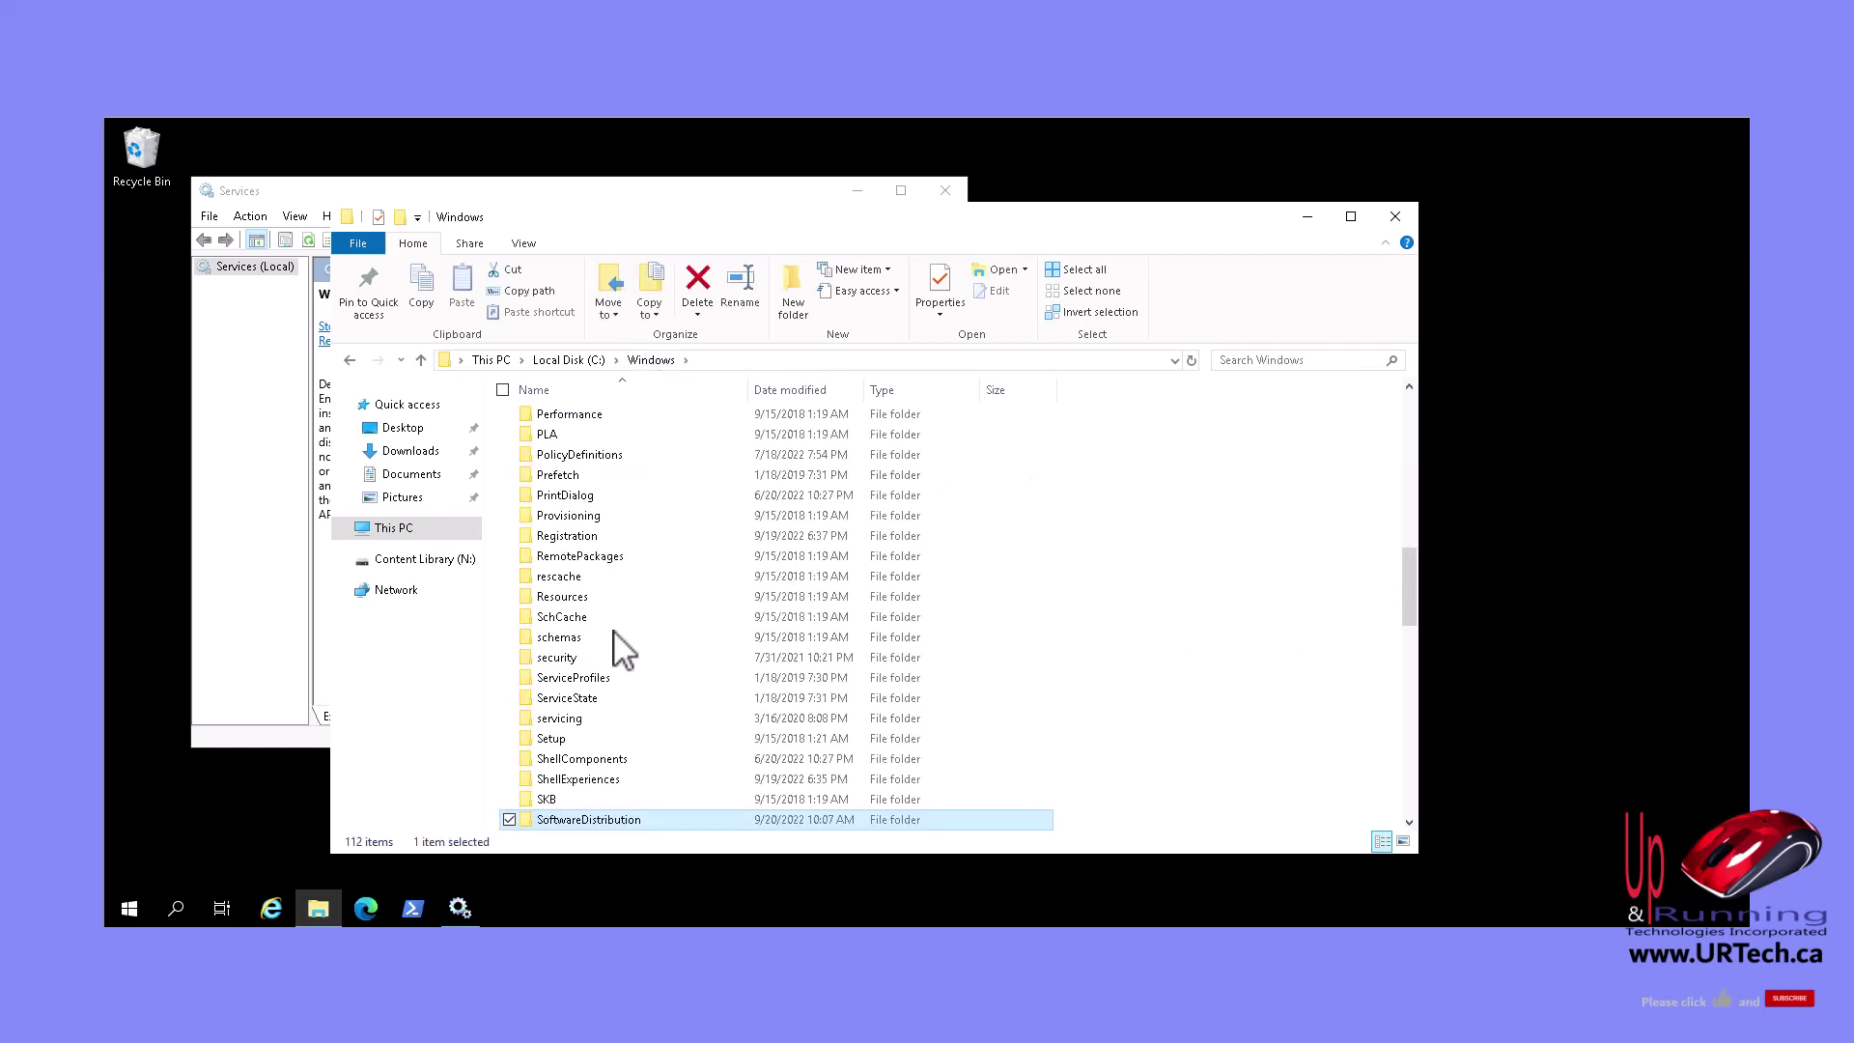
{"action": "left_click", "coordinate": [561, 604]}
{"action": "scroll", "coordinate": [561, 618], "scroll_direction": "down", "scroll_amount": 10}
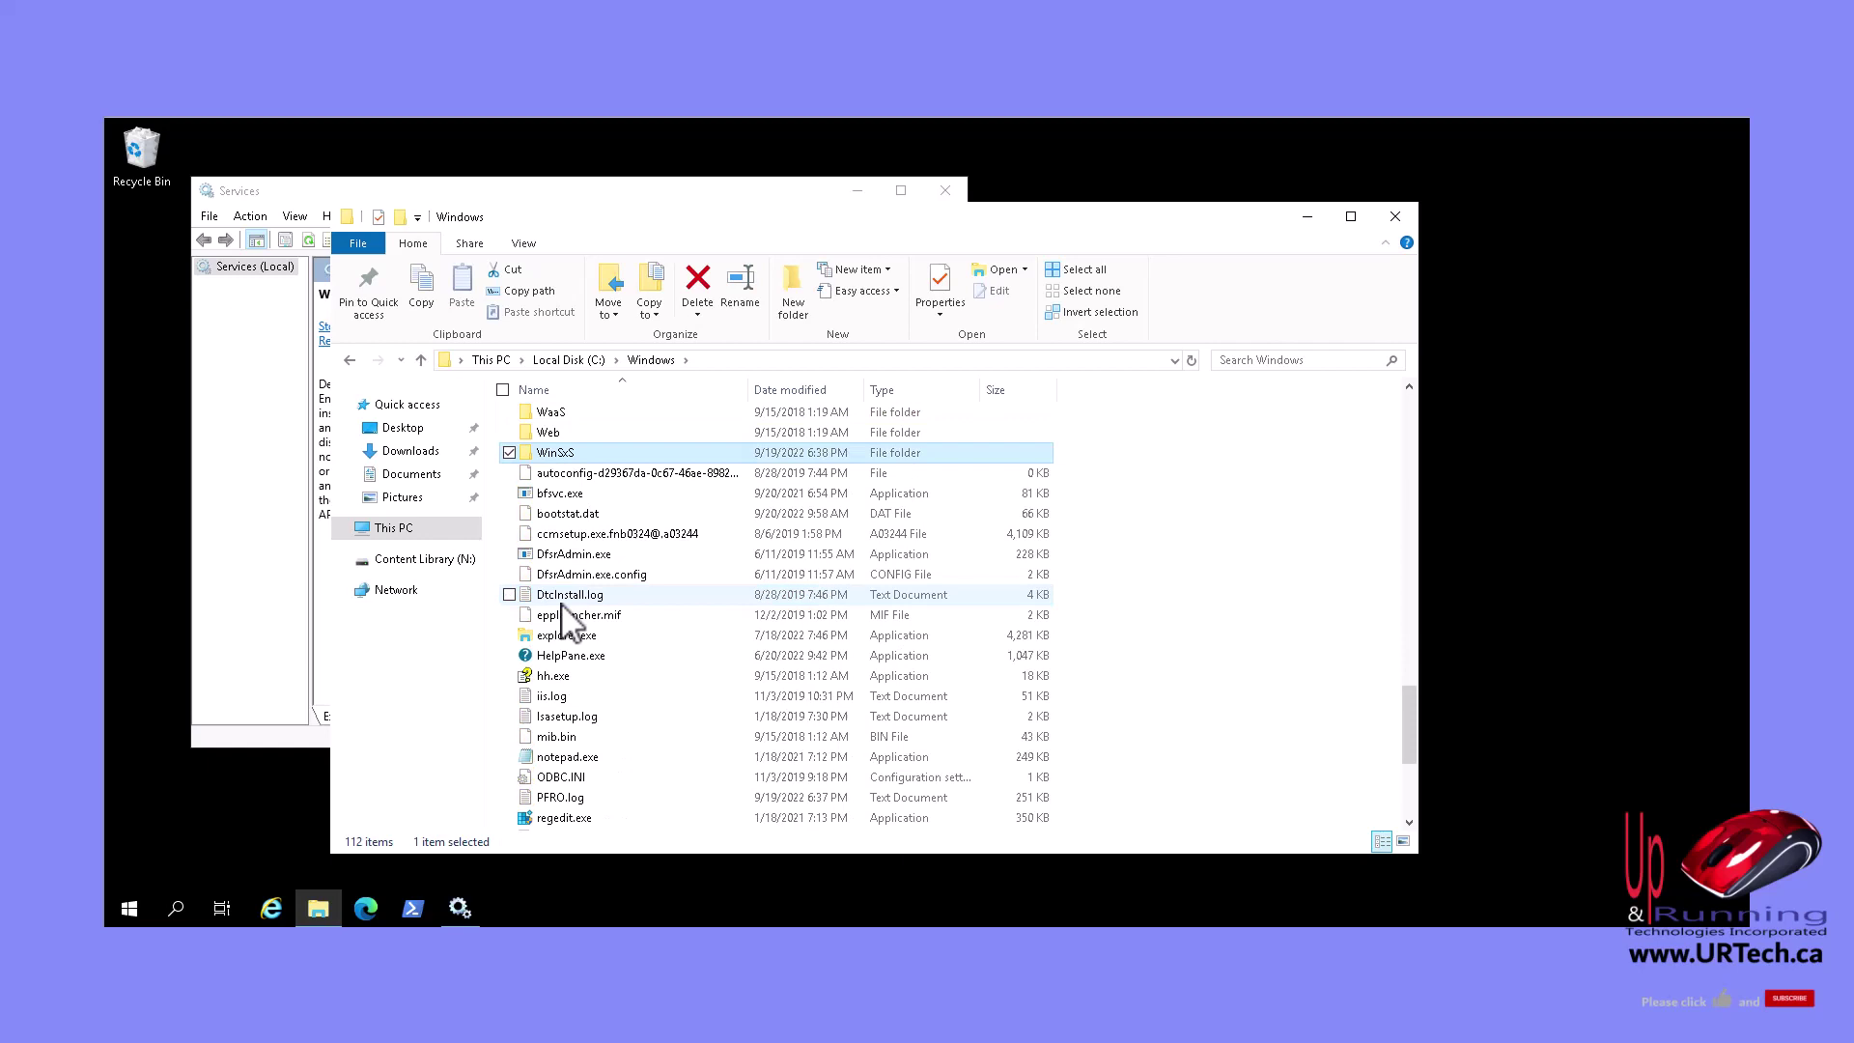
{"action": "type", "text": "windowsupdate"}
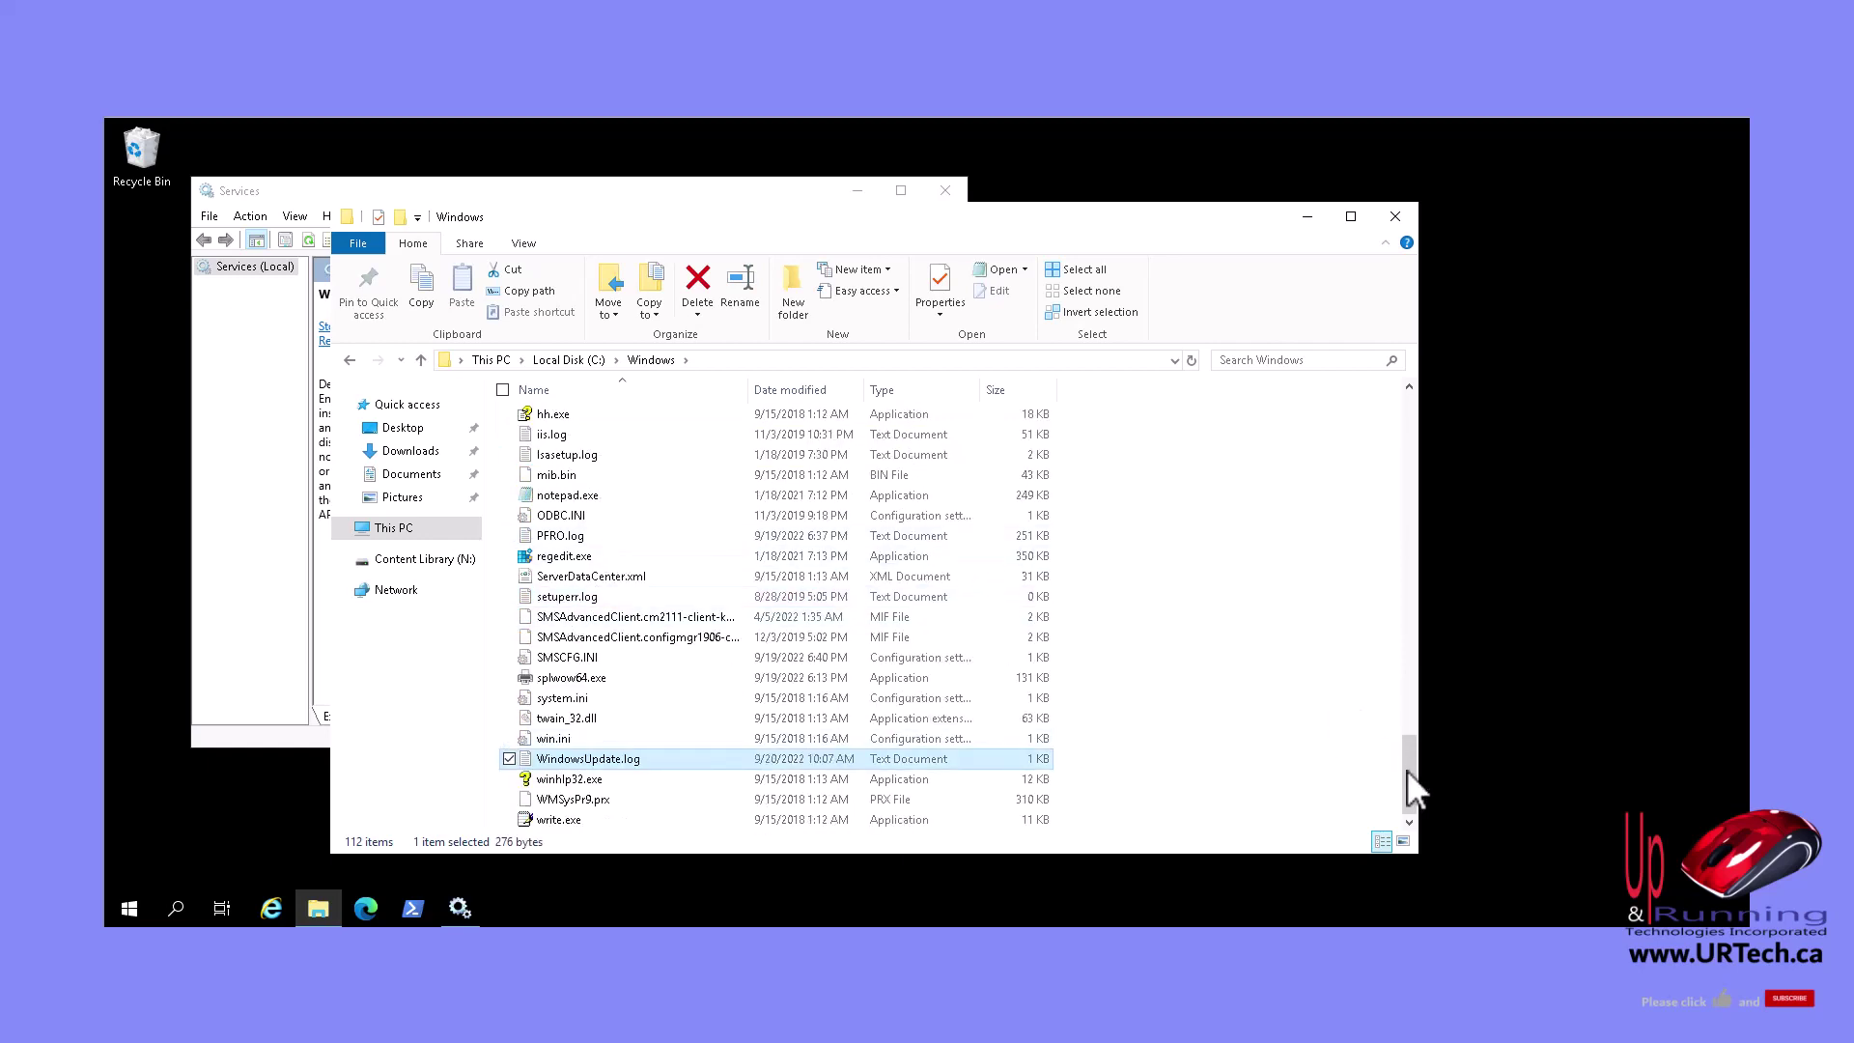
{"action": "left_click_drag", "start_coordinate": [1407, 579], "coordinate": [1414, 670]}
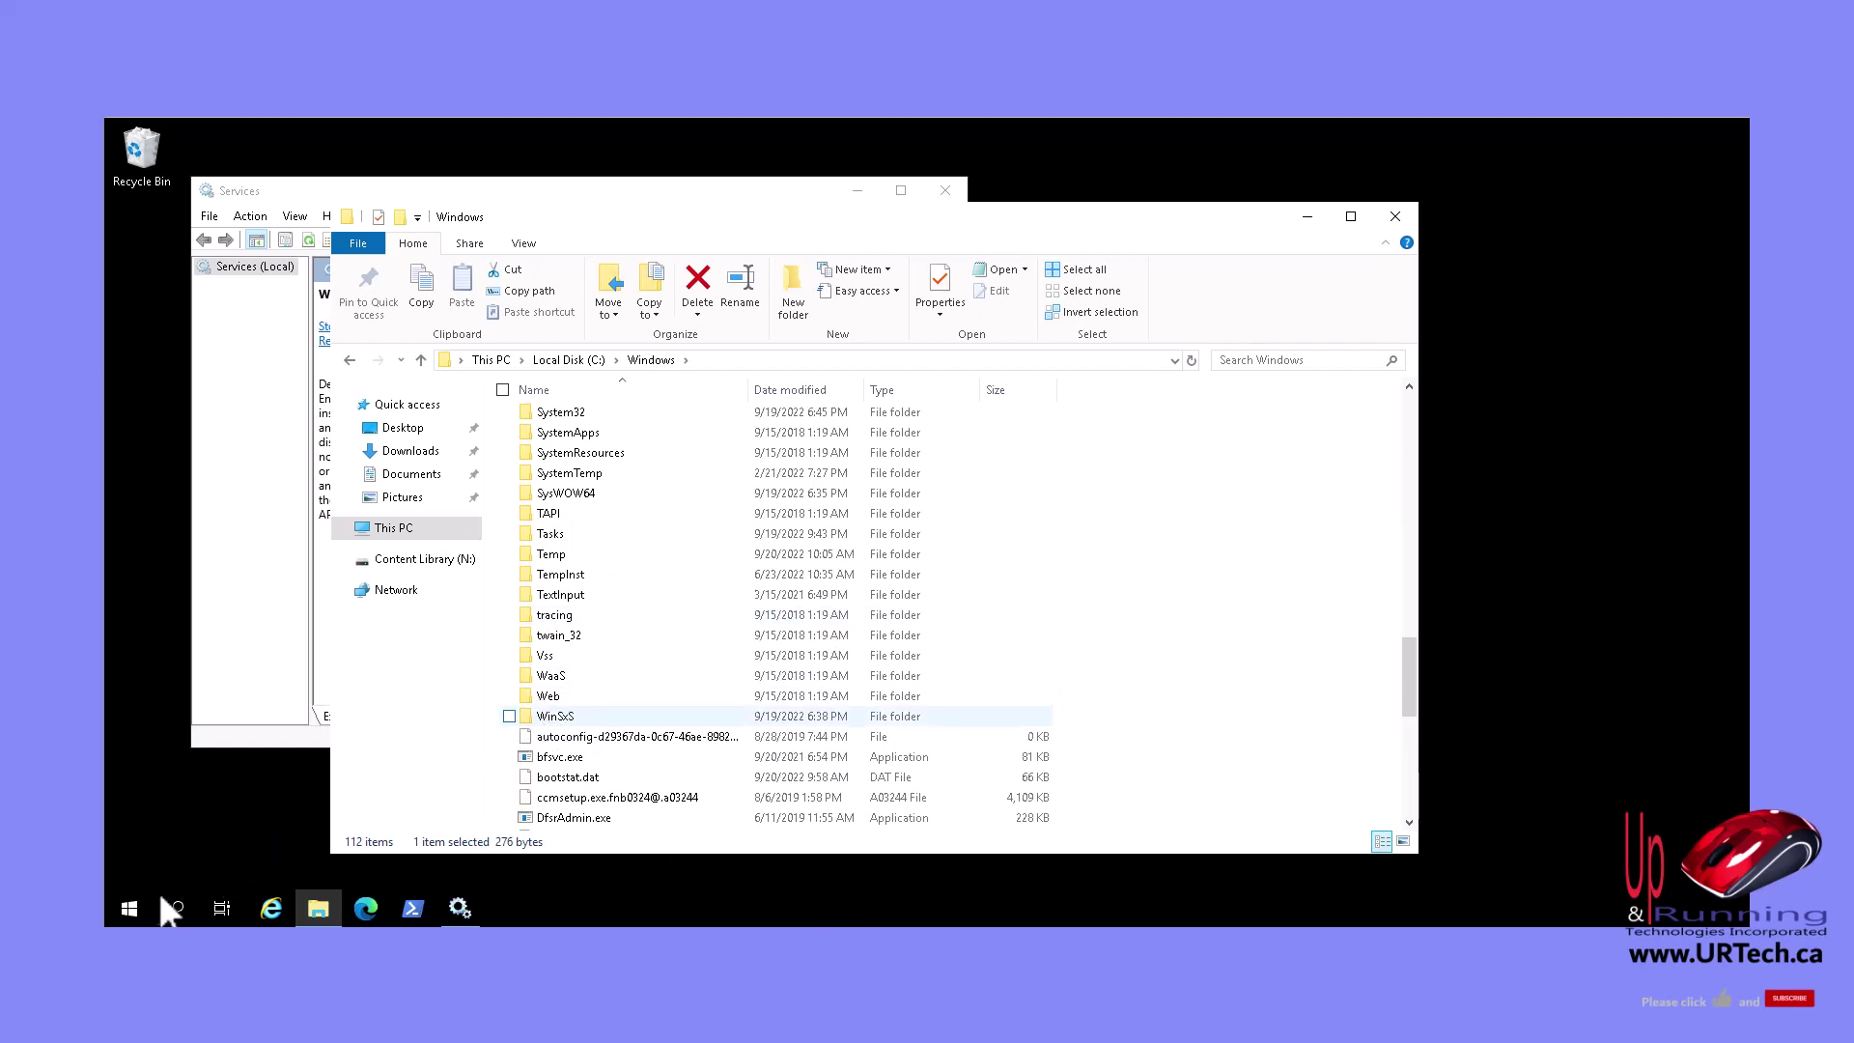
Launch Disk Cleanup as administrator on drive C:.
{"action": "left_click", "coordinate": [130, 910]}
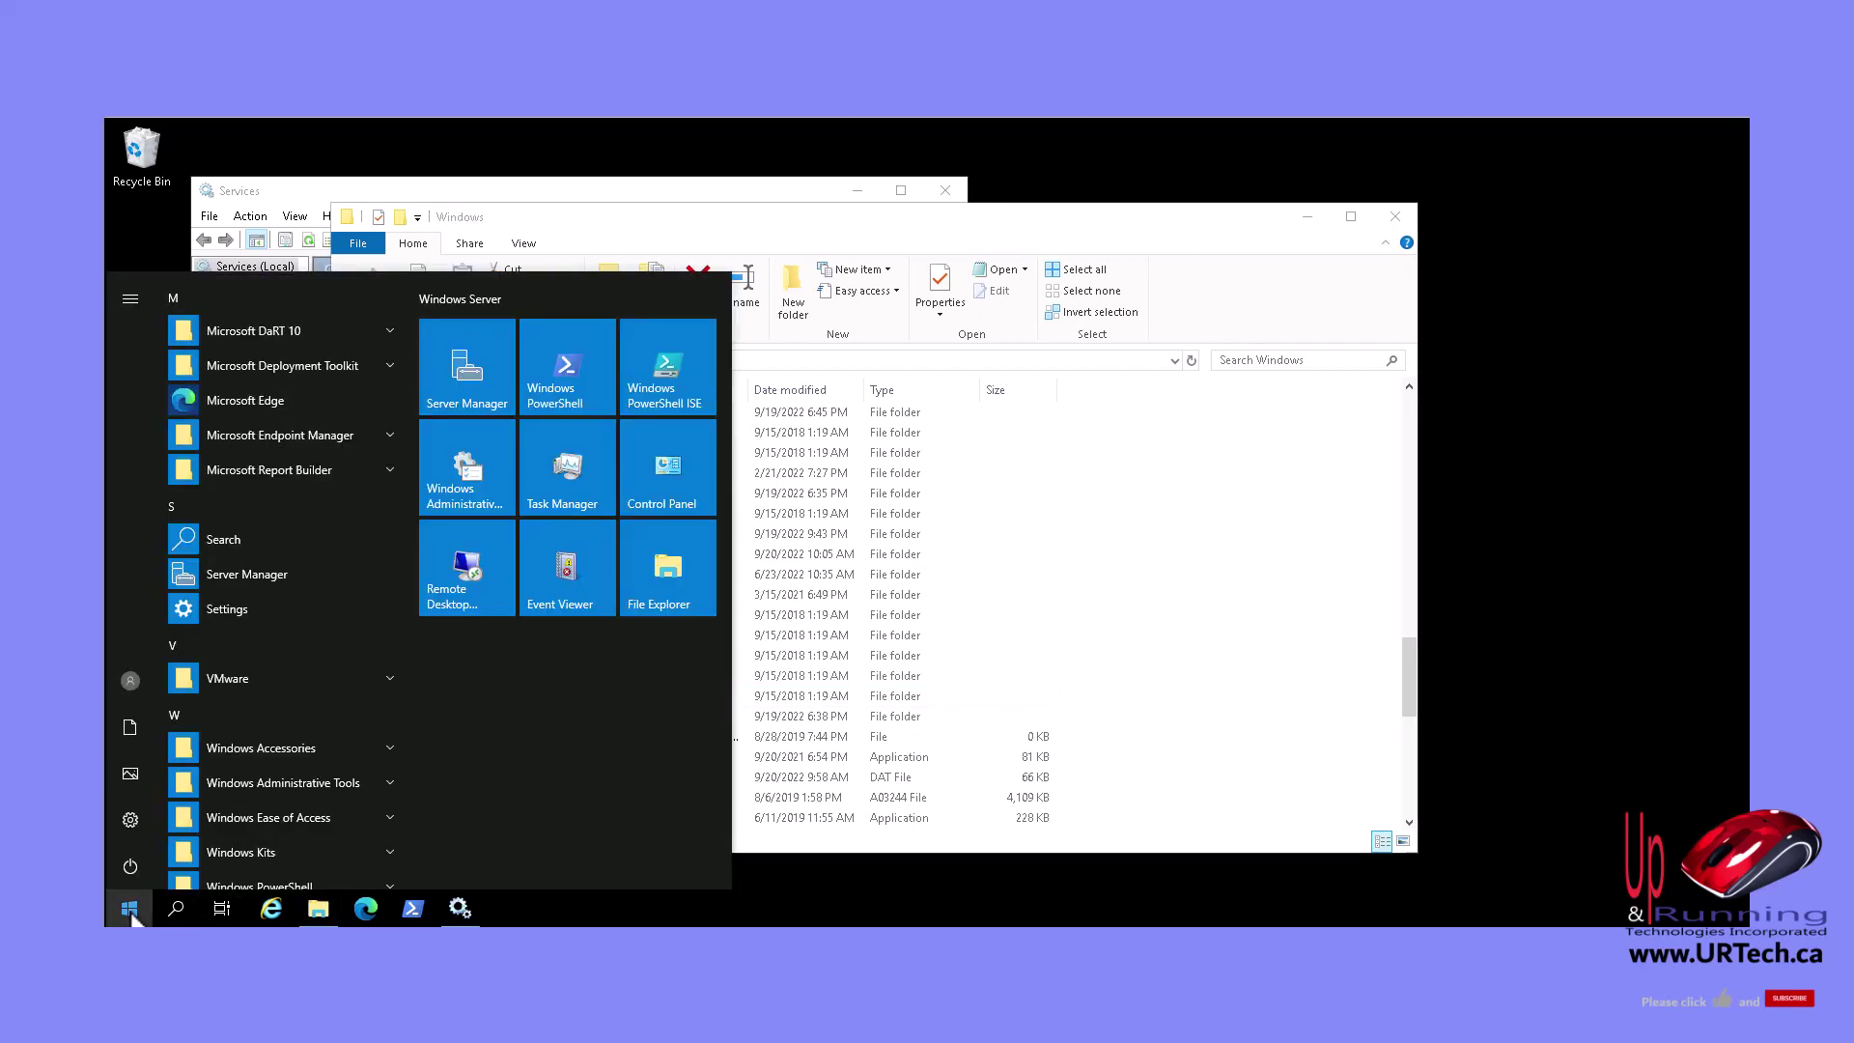
{"action": "type", "text": "disk"}
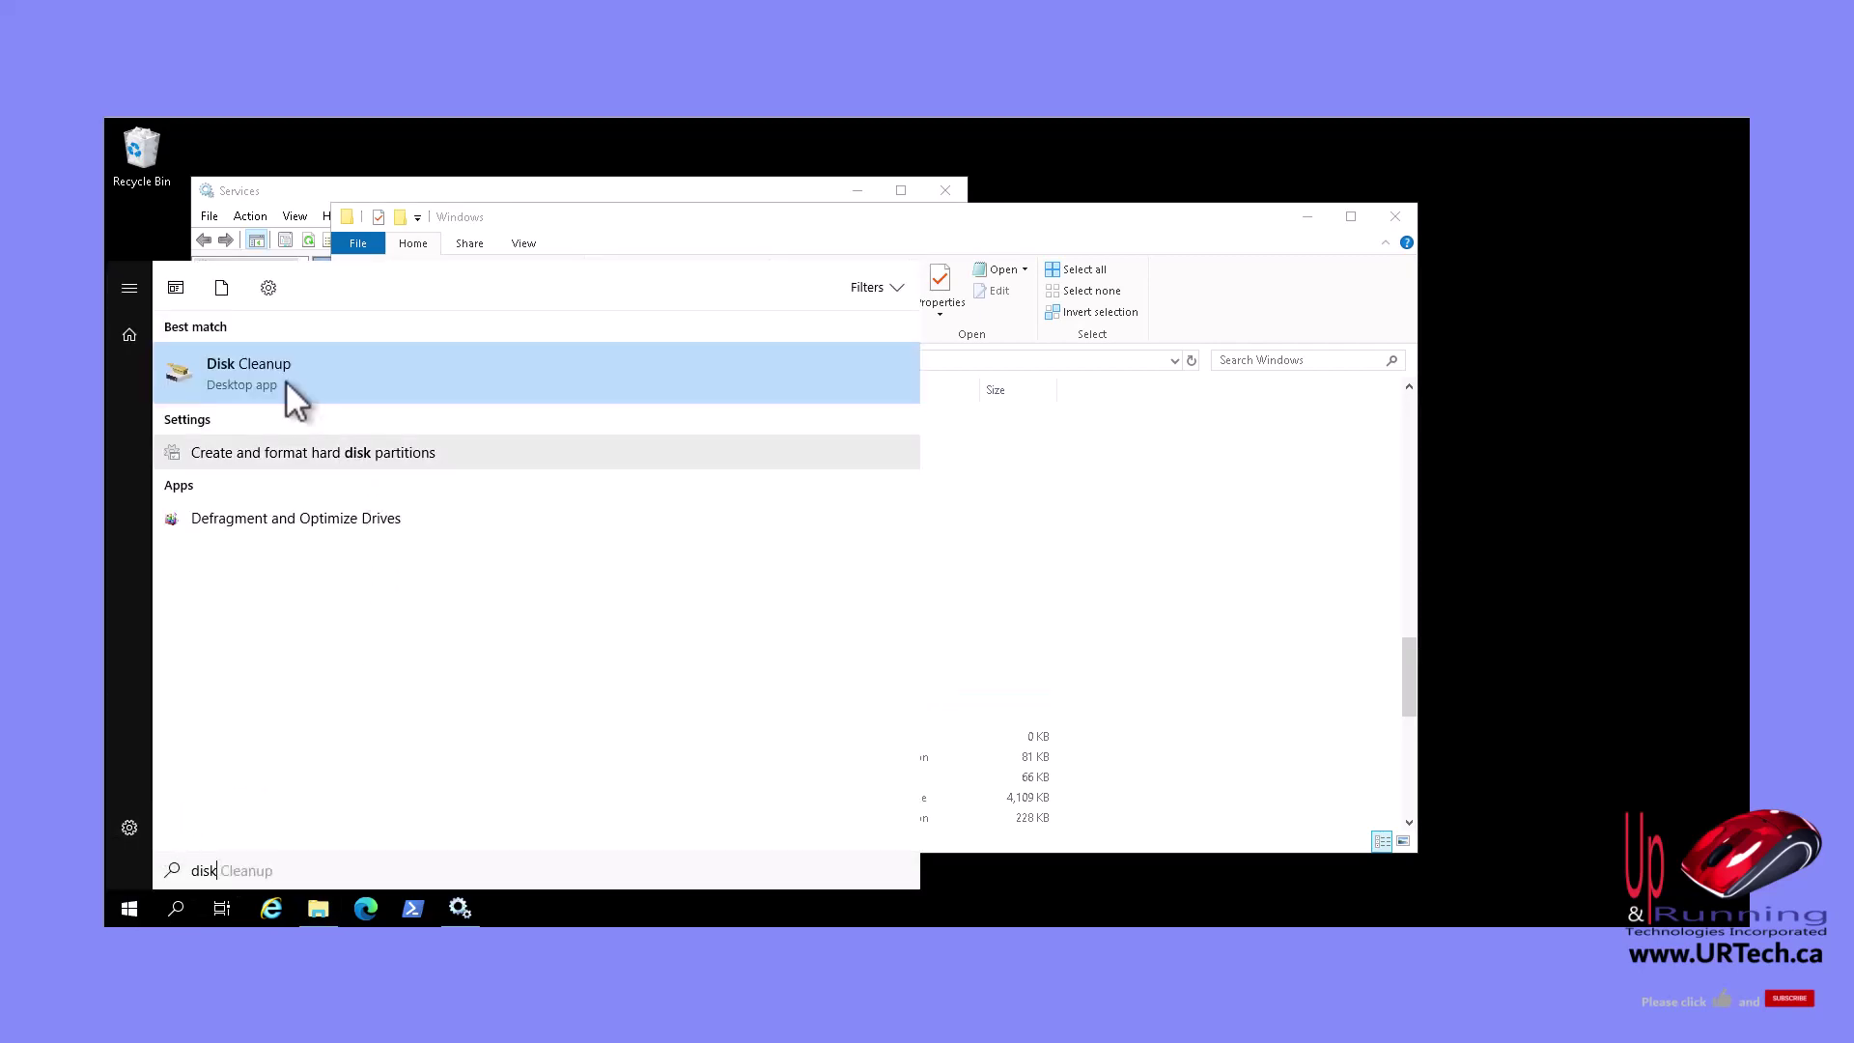
{"action": "right_click", "coordinate": [257, 369]}
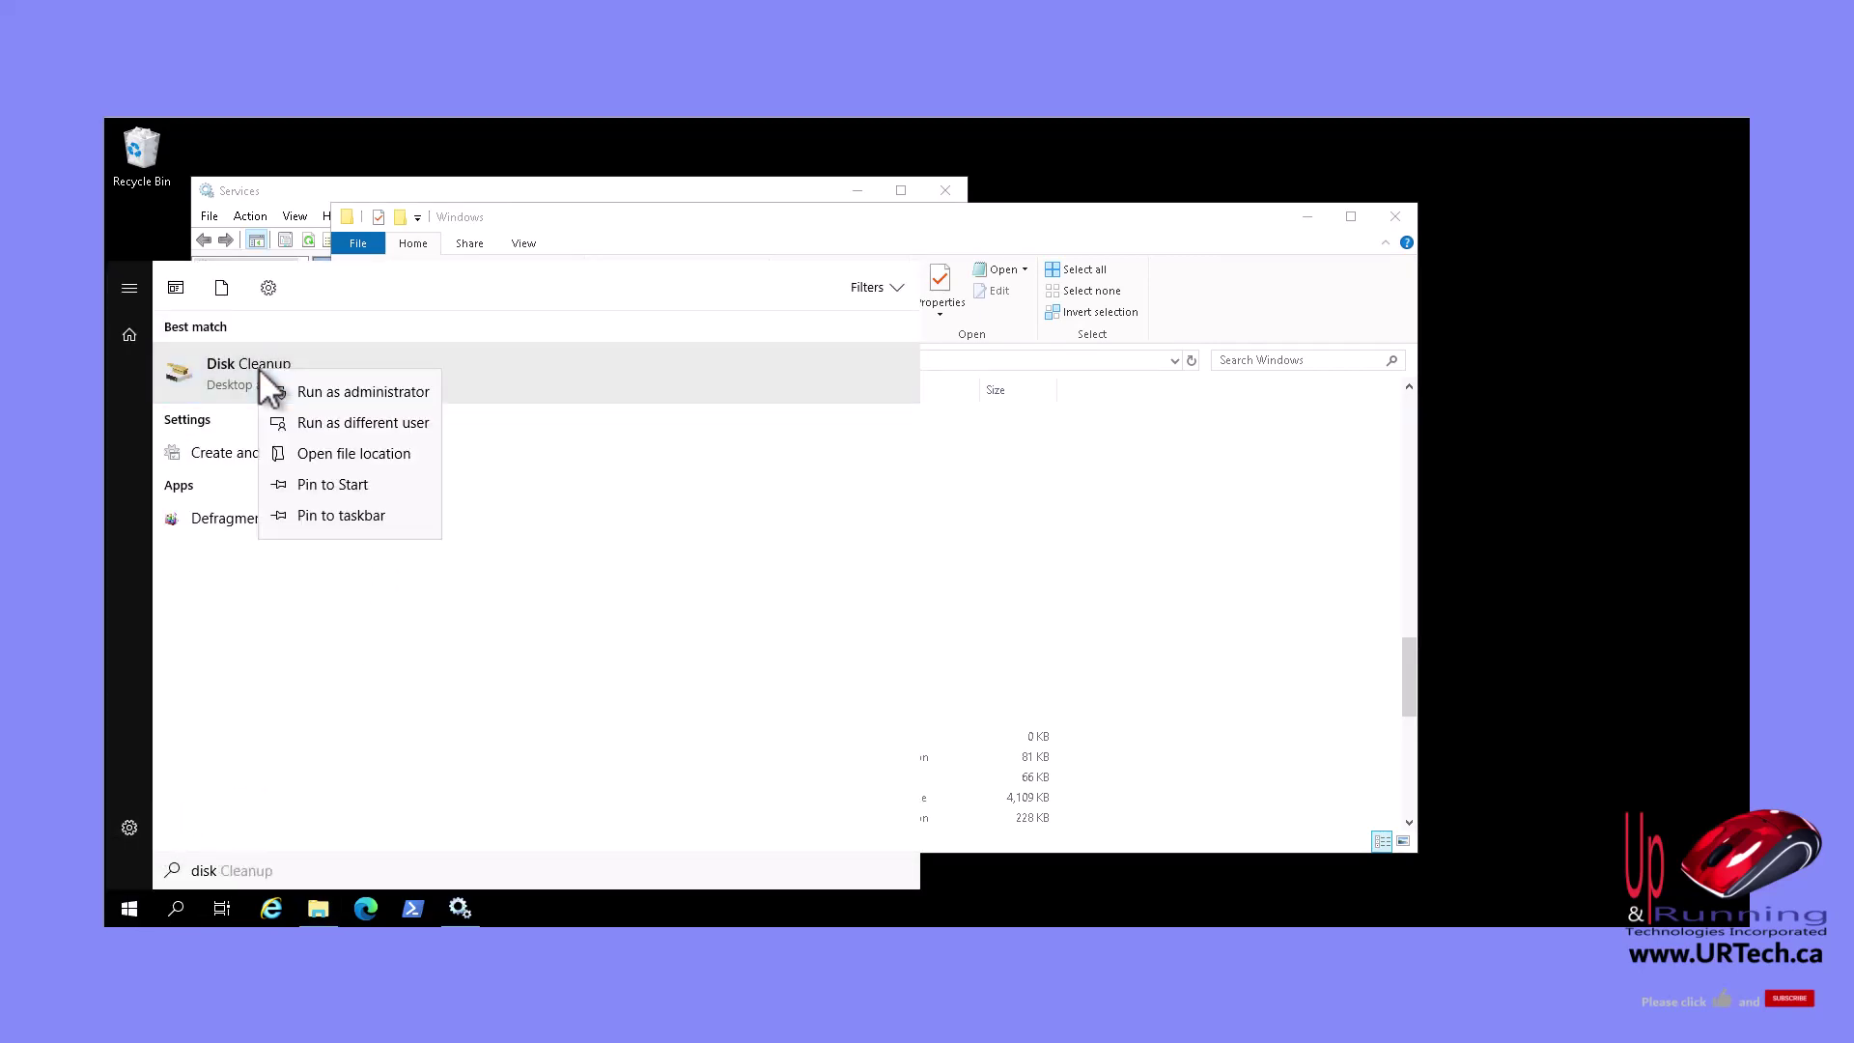
{"action": "left_click", "coordinate": [360, 390]}
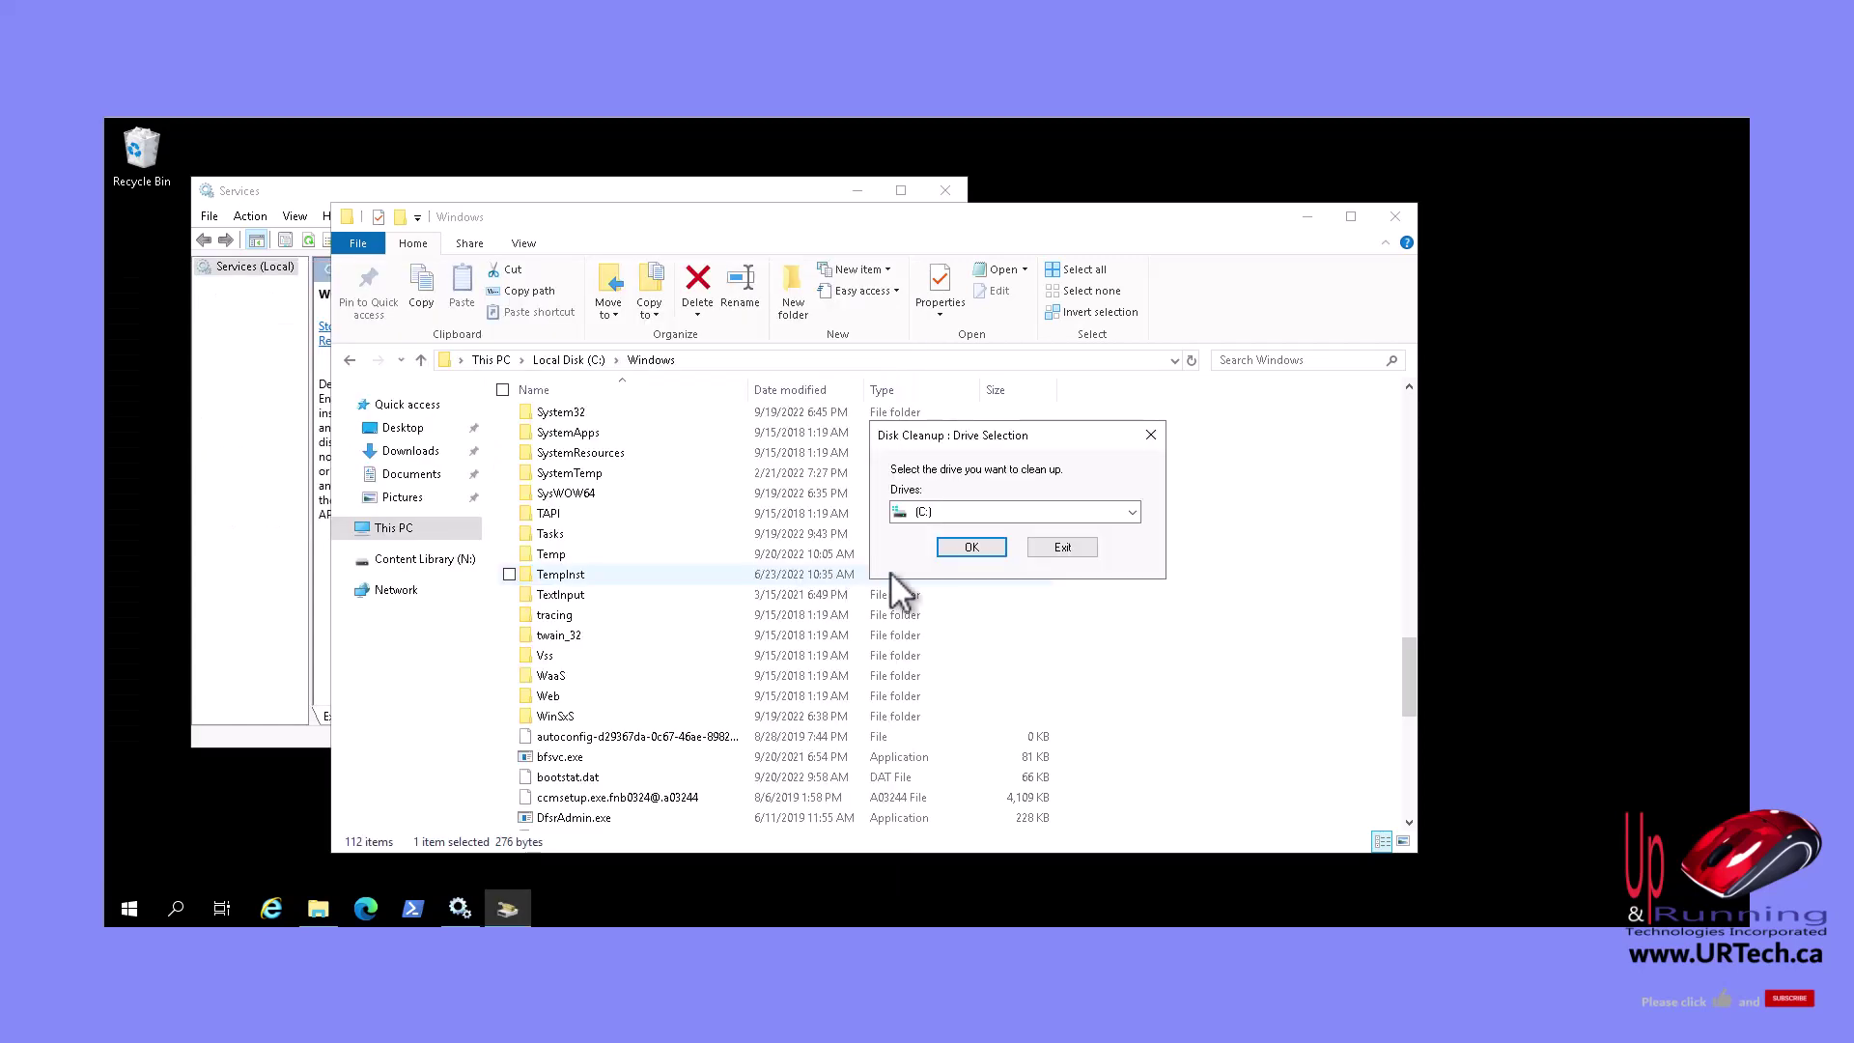
{"action": "left_click", "coordinate": [970, 547]}
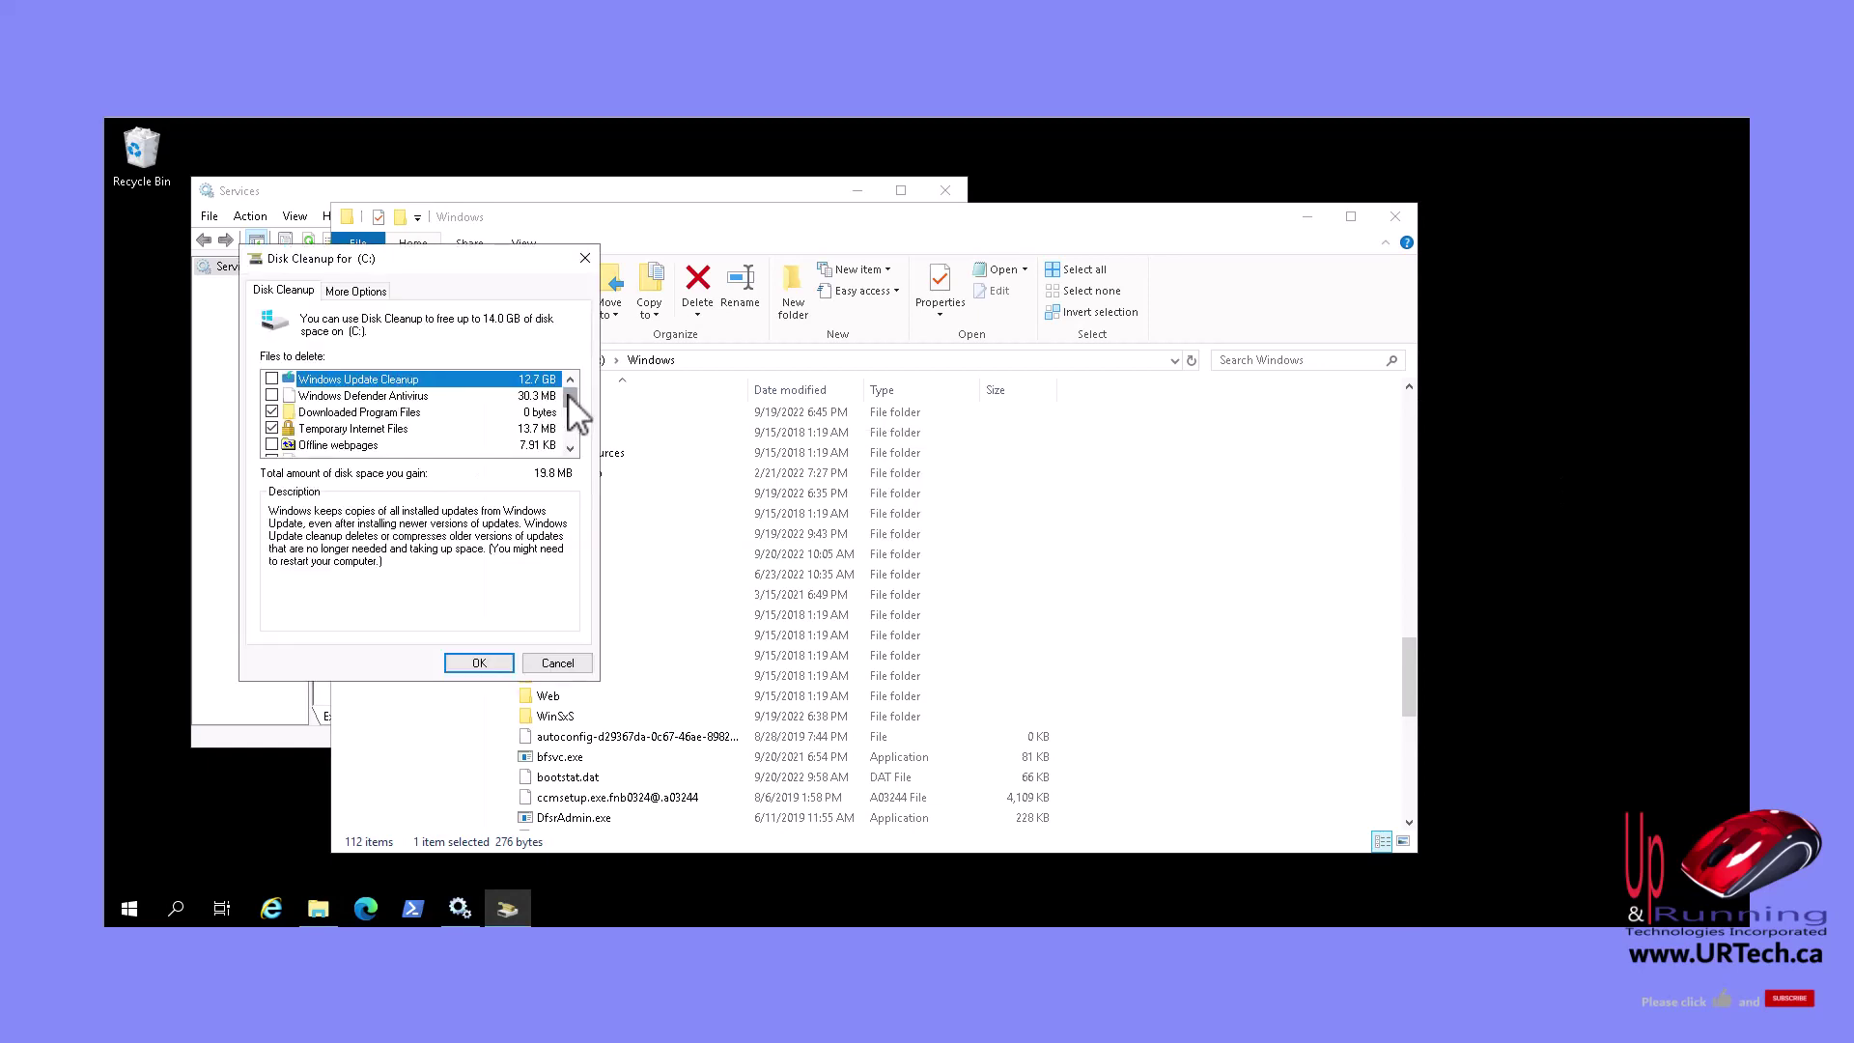
Leave Windows error reporting unchecked and delete about 19.8 MB, including Temporary Internet Files.
{"action": "left_click_drag", "start_coordinate": [568, 397], "coordinate": [566, 428]}
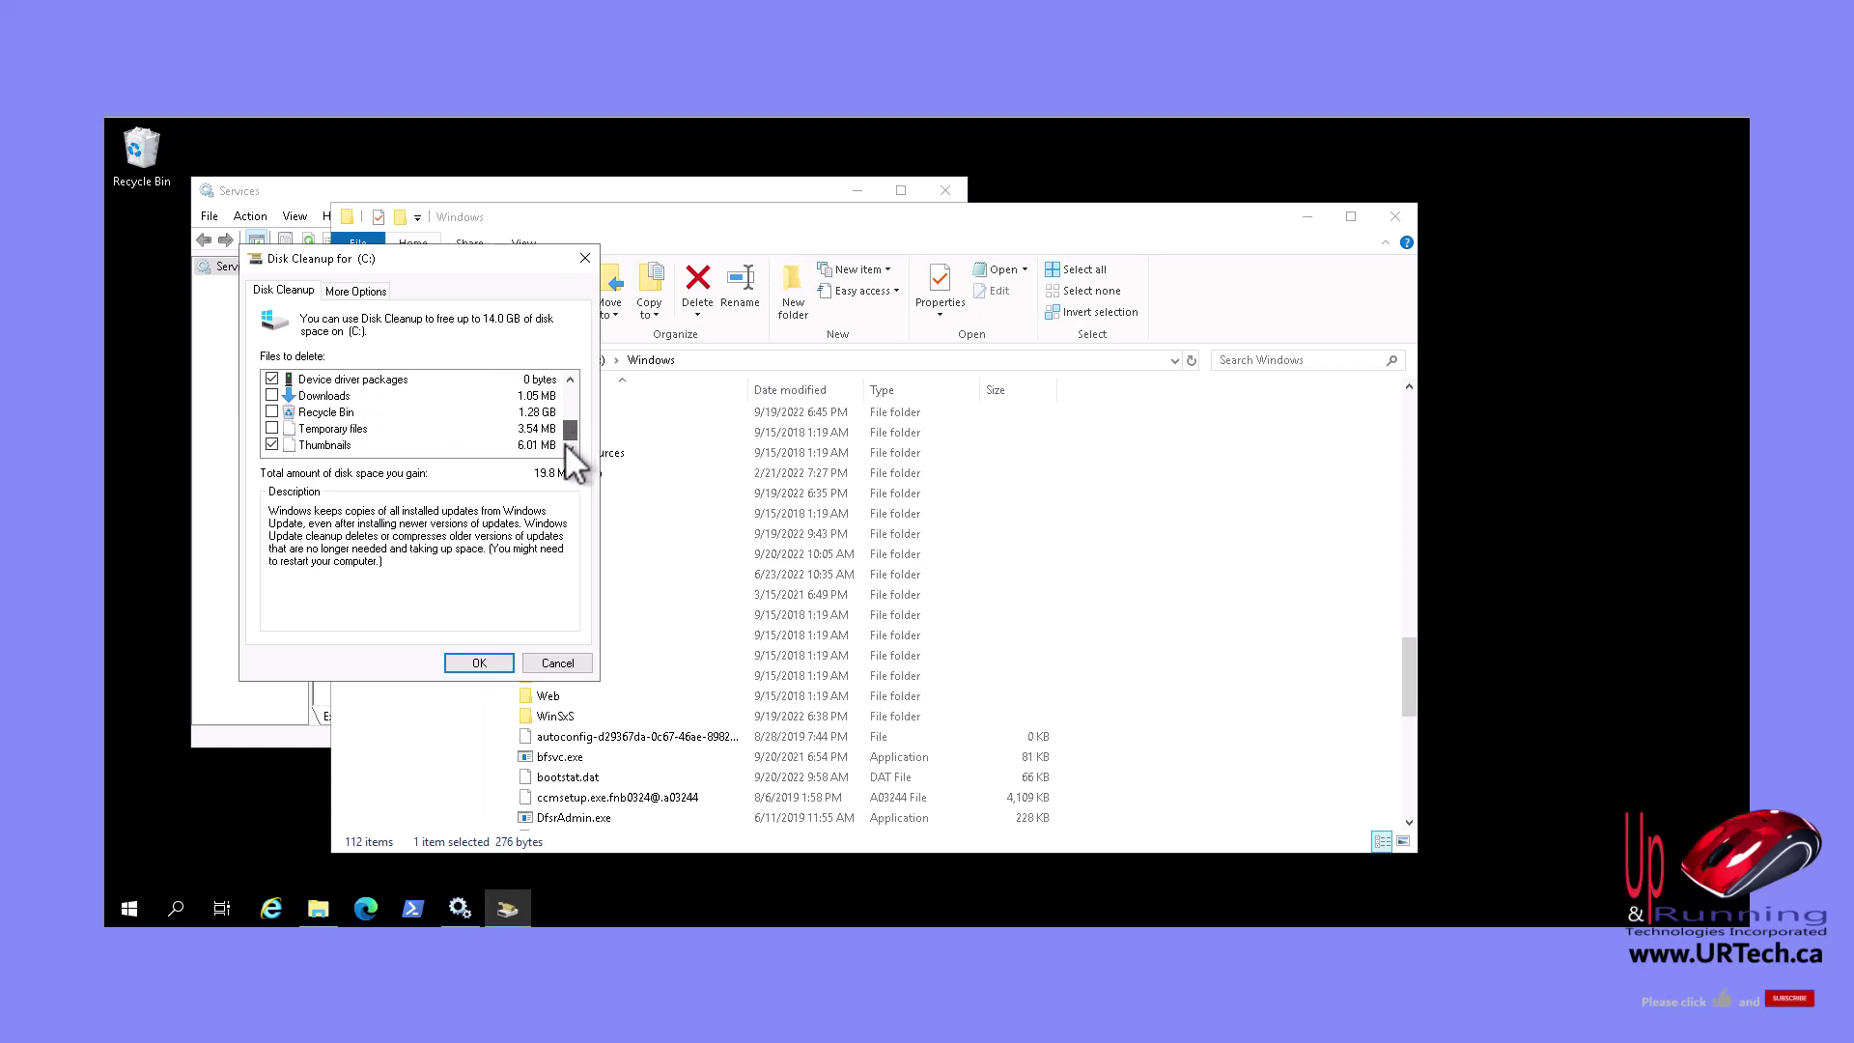
{"action": "left_click_drag", "start_coordinate": [565, 426], "coordinate": [571, 390]}
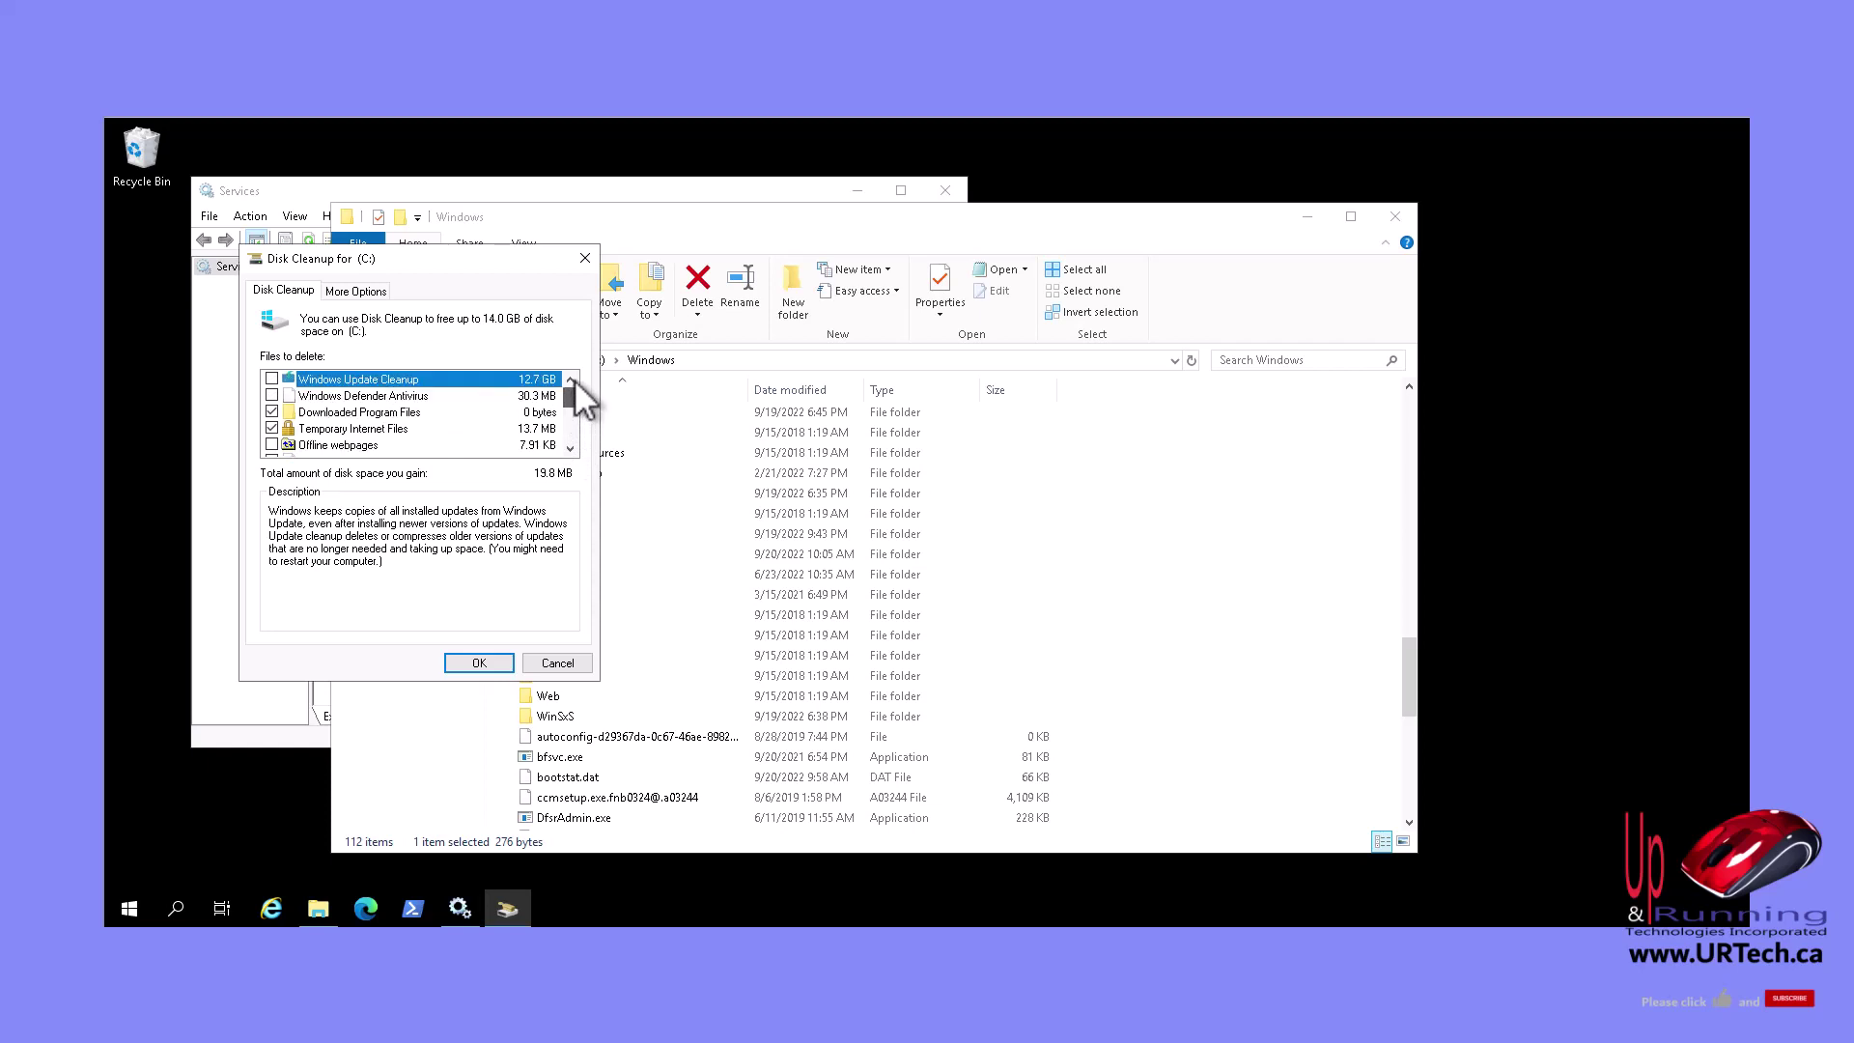
{"action": "left_click", "coordinate": [272, 455]}
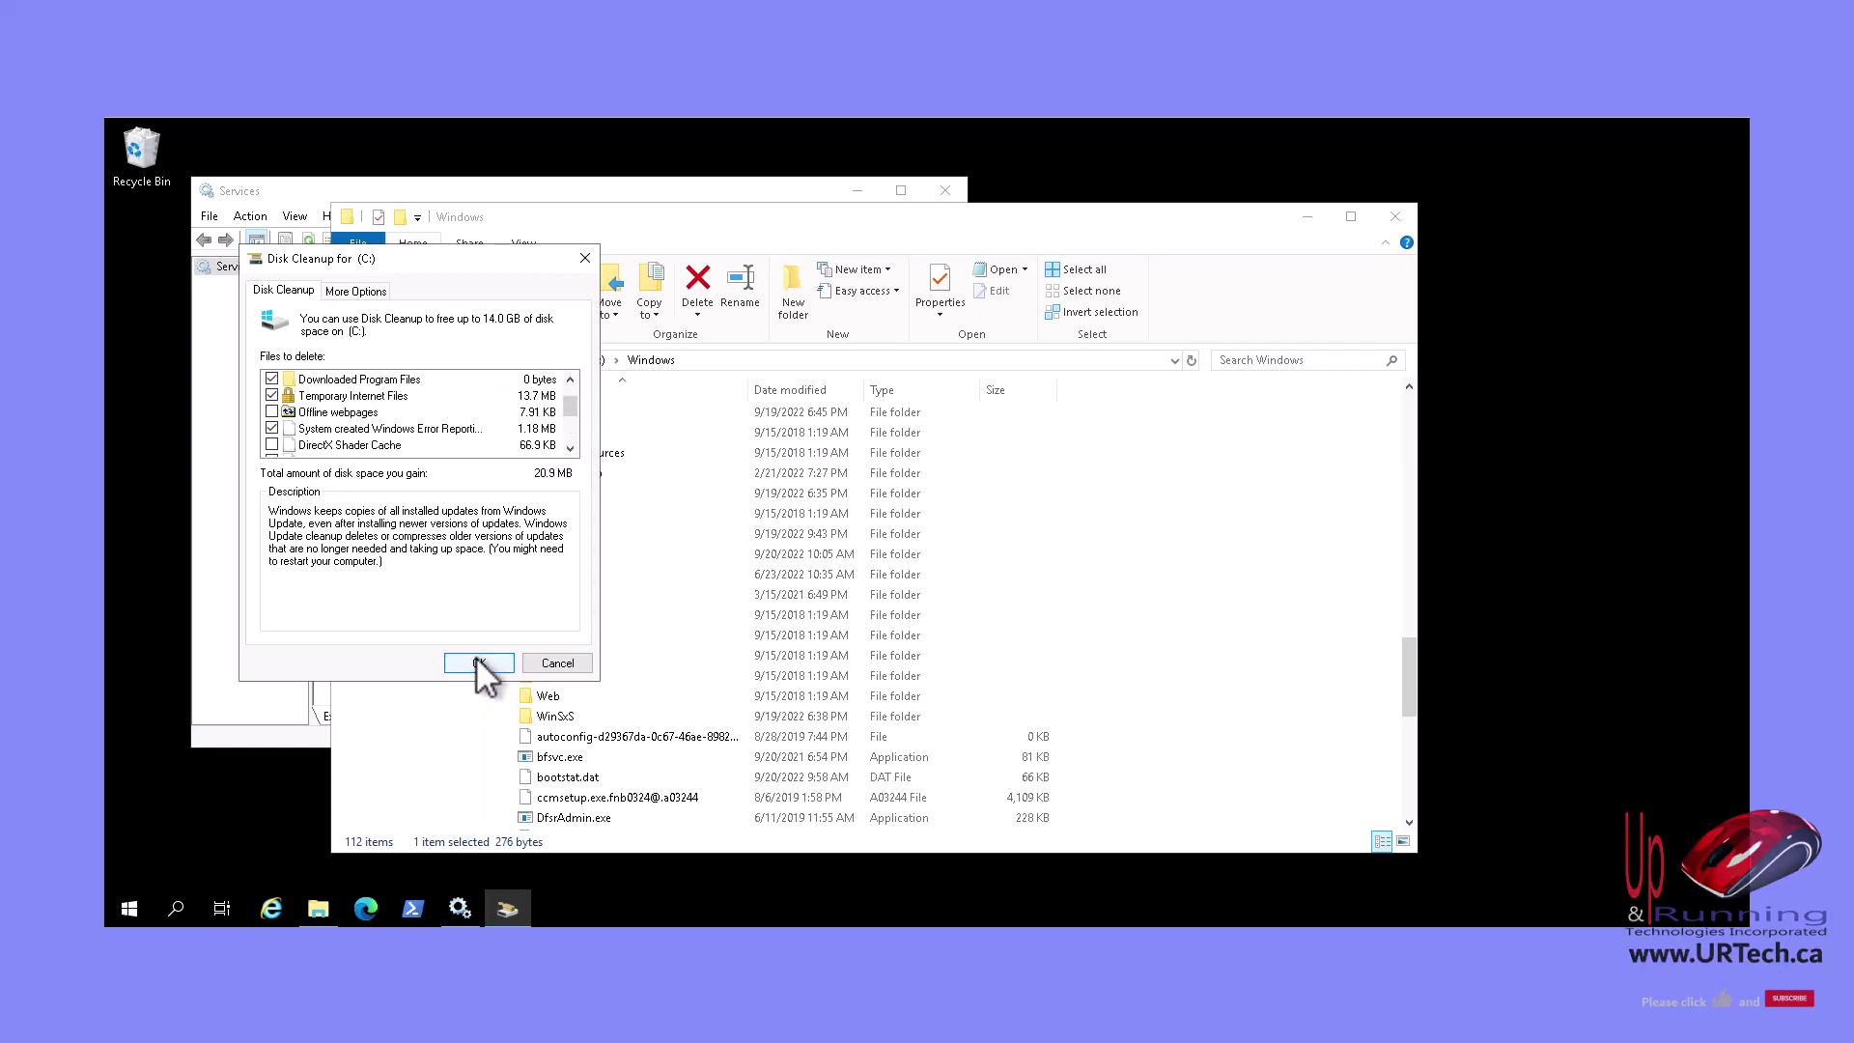
{"action": "left_click", "coordinate": [271, 429]}
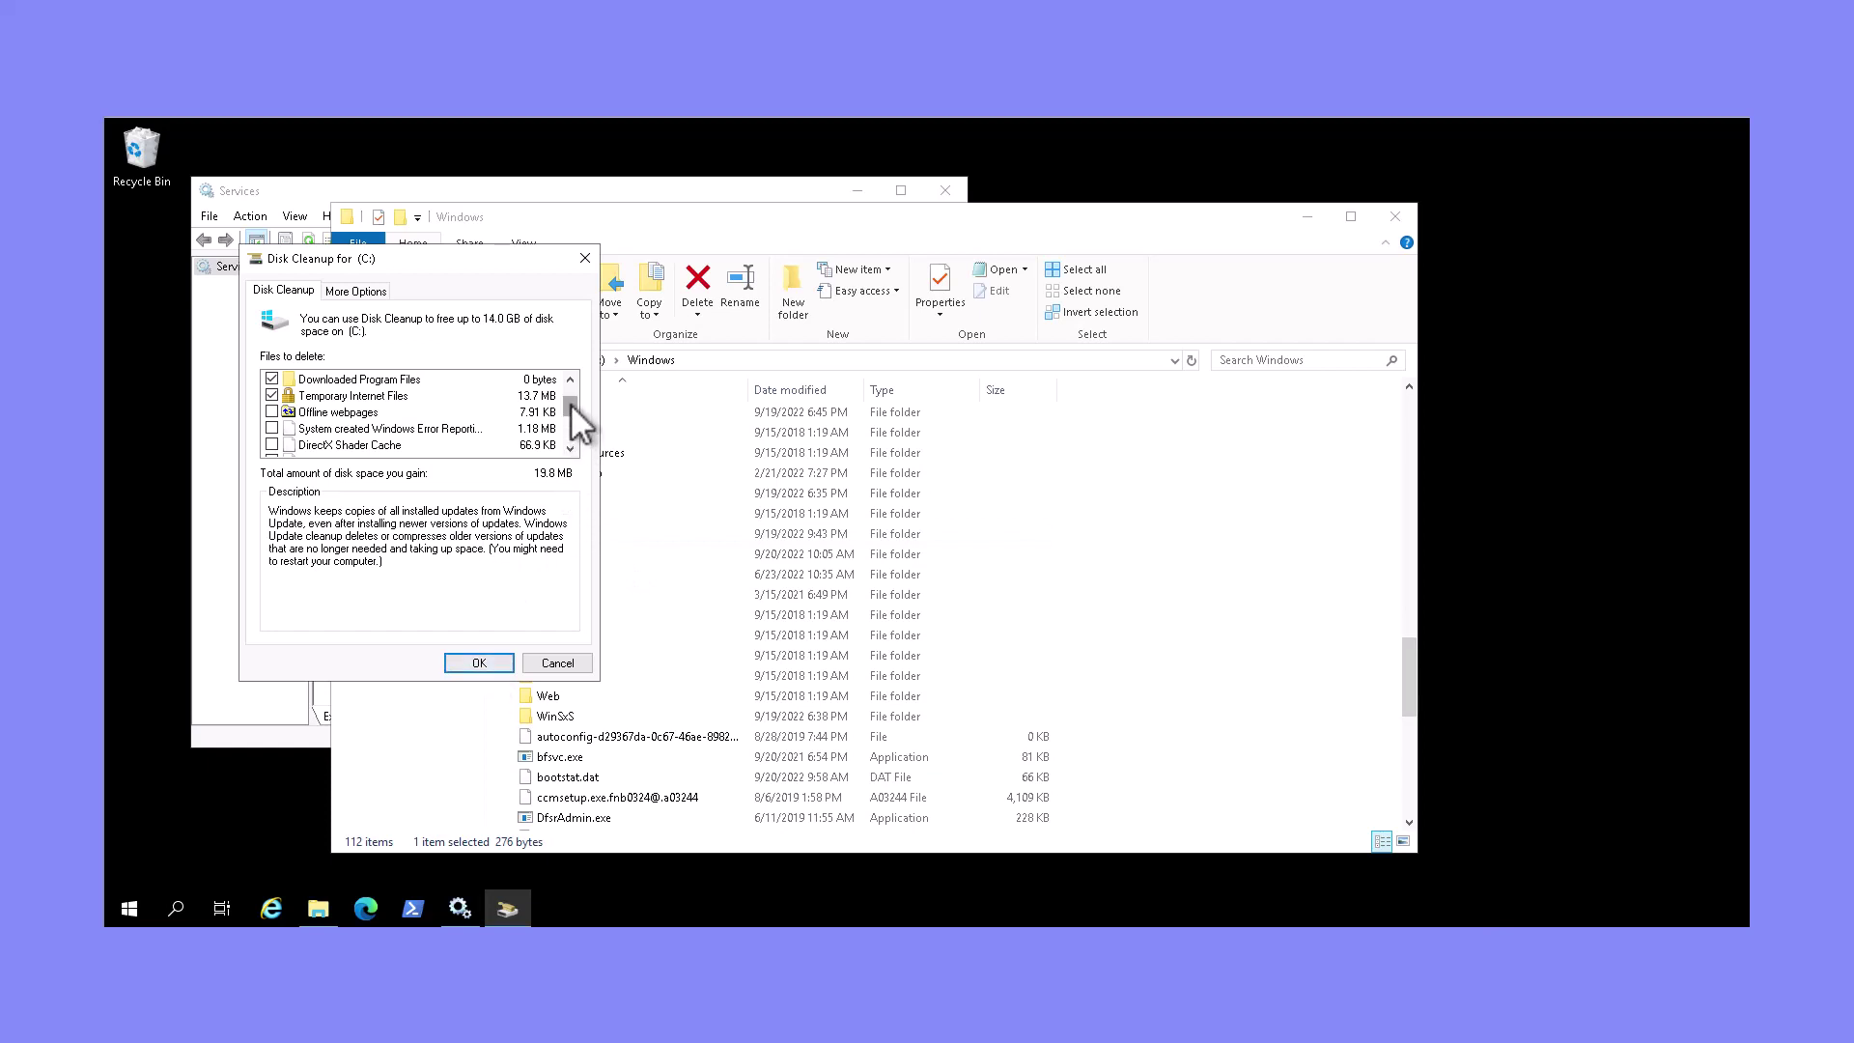
{"action": "scroll", "coordinate": [570, 403], "scroll_direction": "down", "scroll_amount": 3}
{"action": "key", "text": "Return"}
{"action": "key", "text": "Return"}
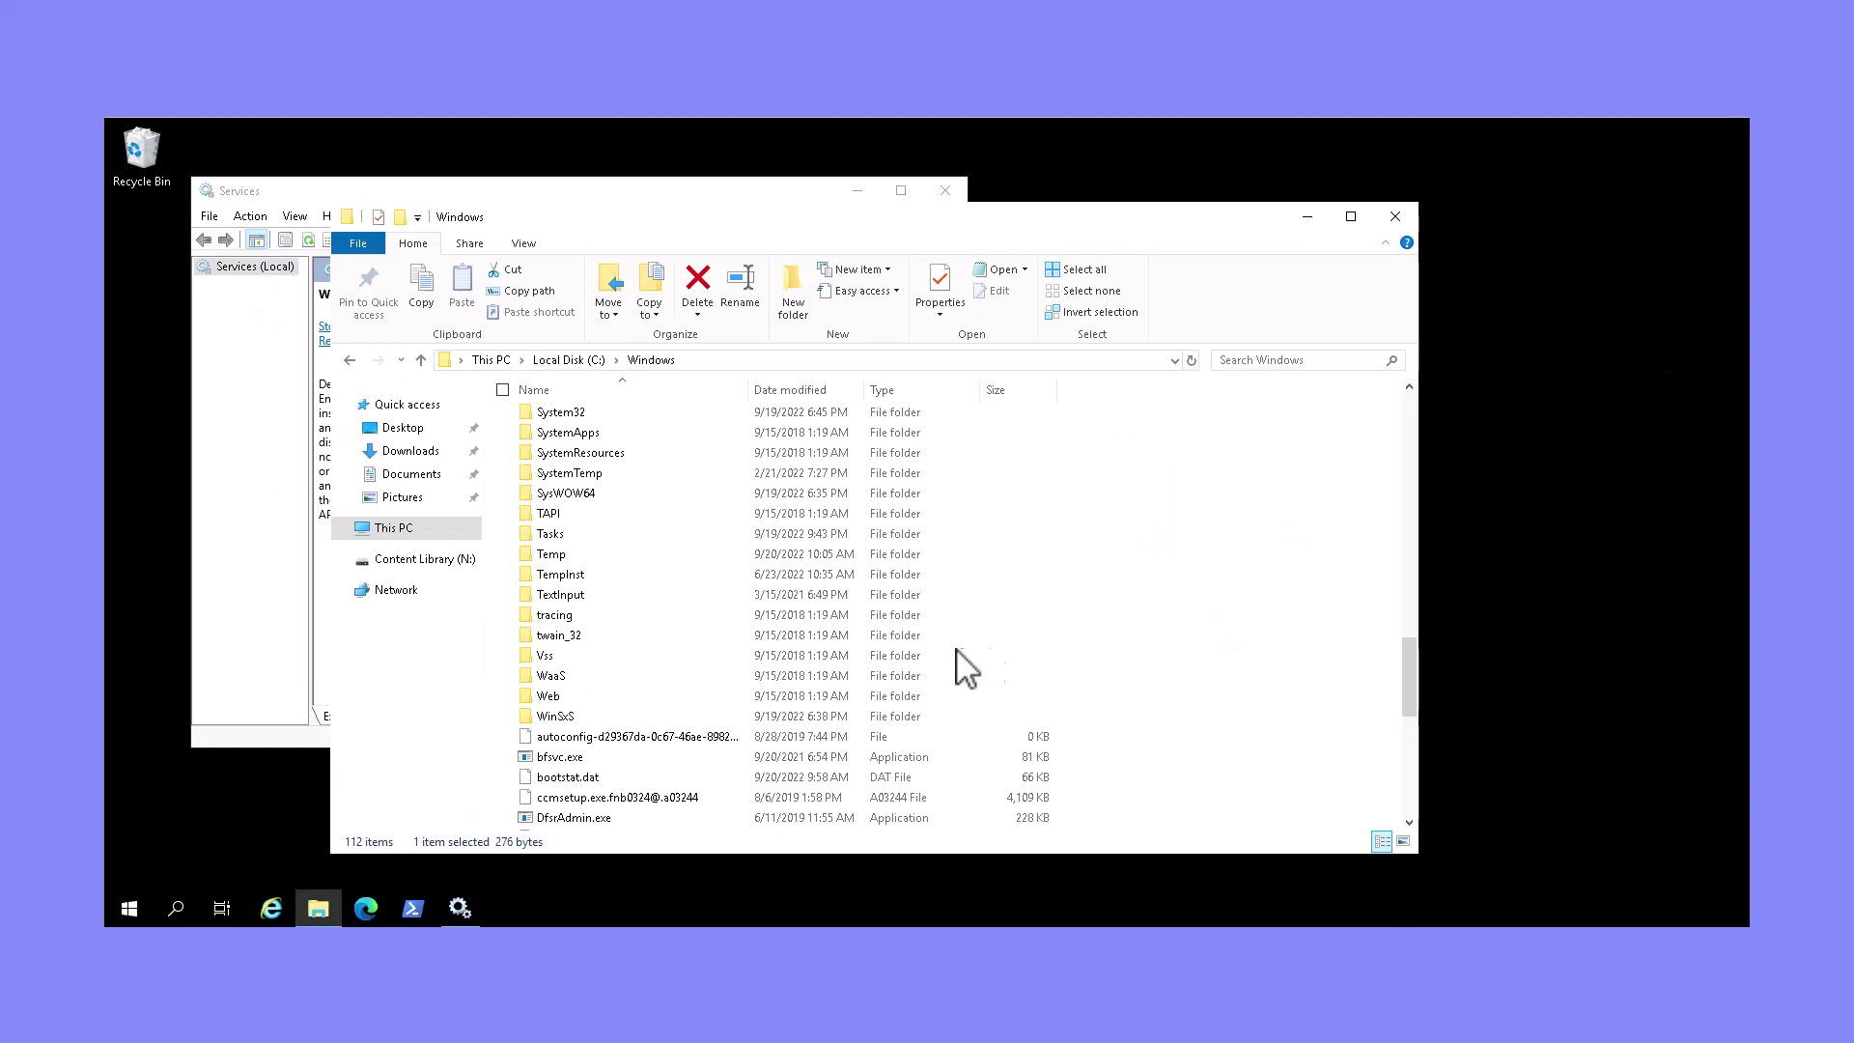
Open C:\Windows\WinSxS, which lists 24,373 items.
{"action": "double_click", "coordinate": [554, 716]}
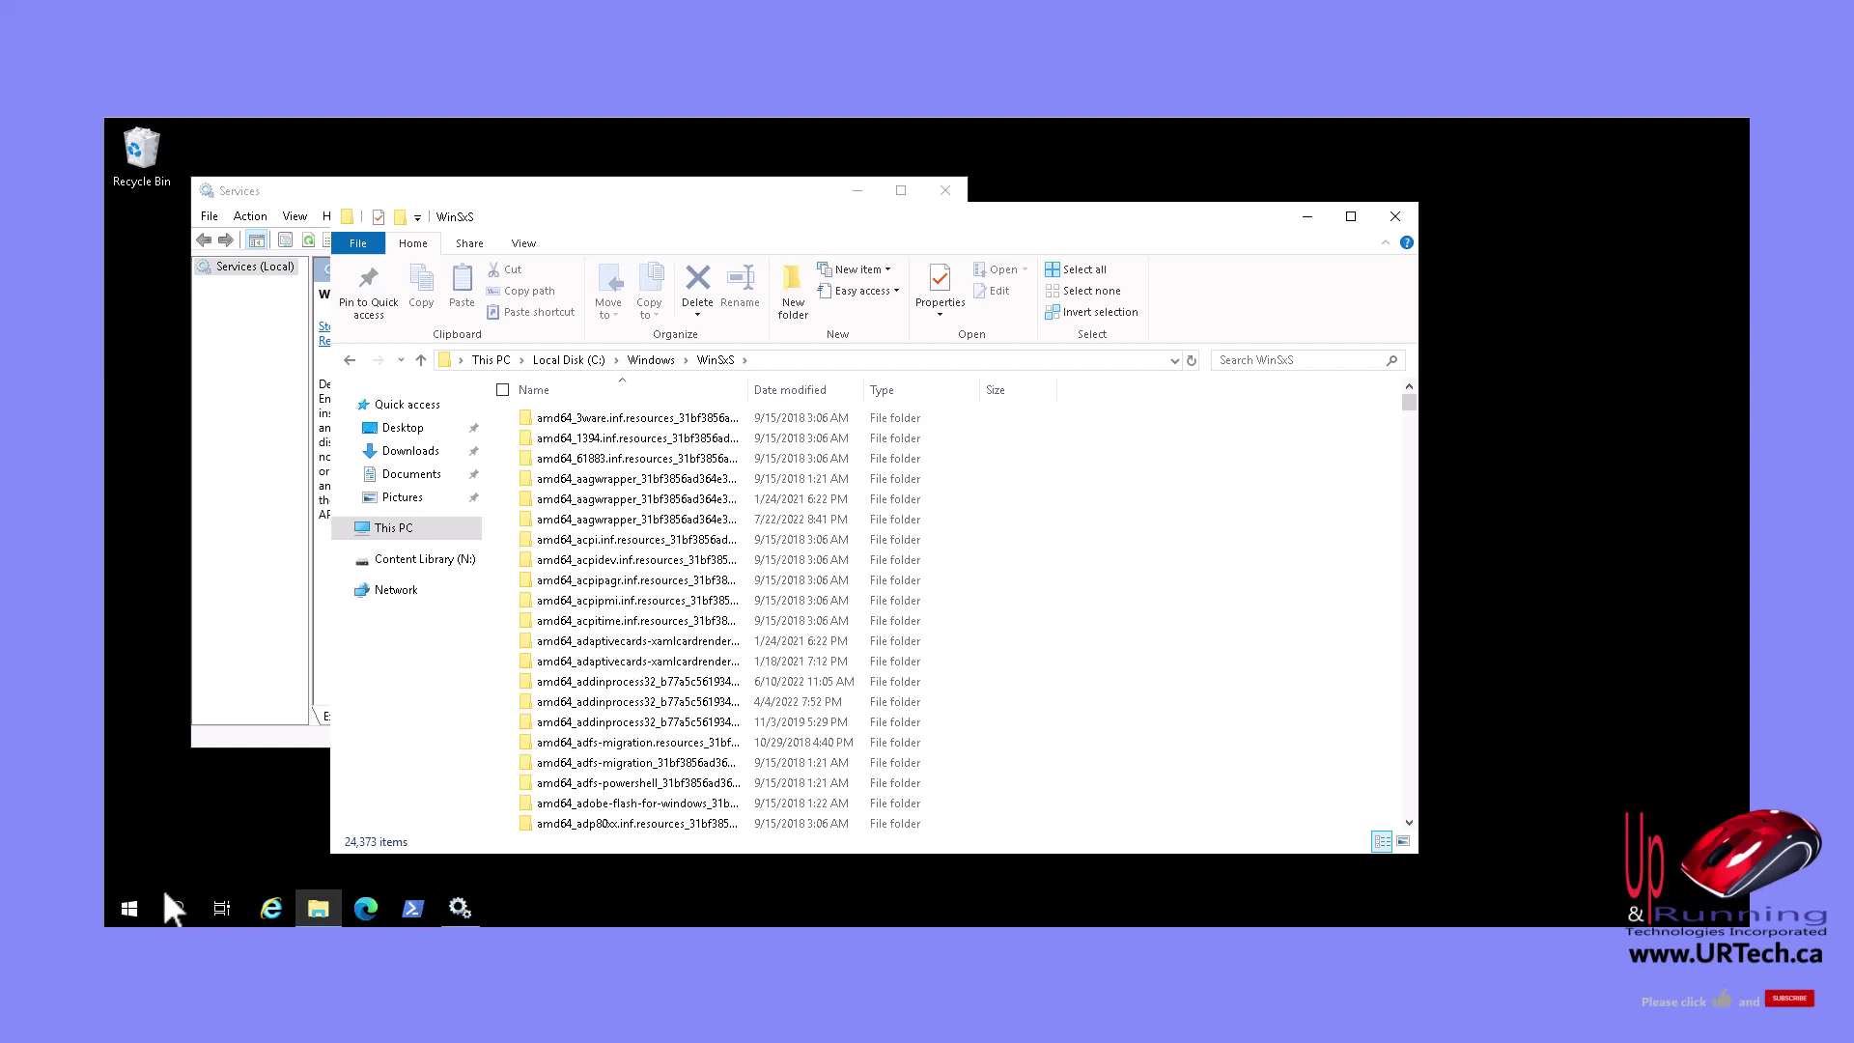
Open Command Prompt as administrator.
{"action": "left_click", "coordinate": [129, 907]}
{"action": "type", "text": "cmd"}
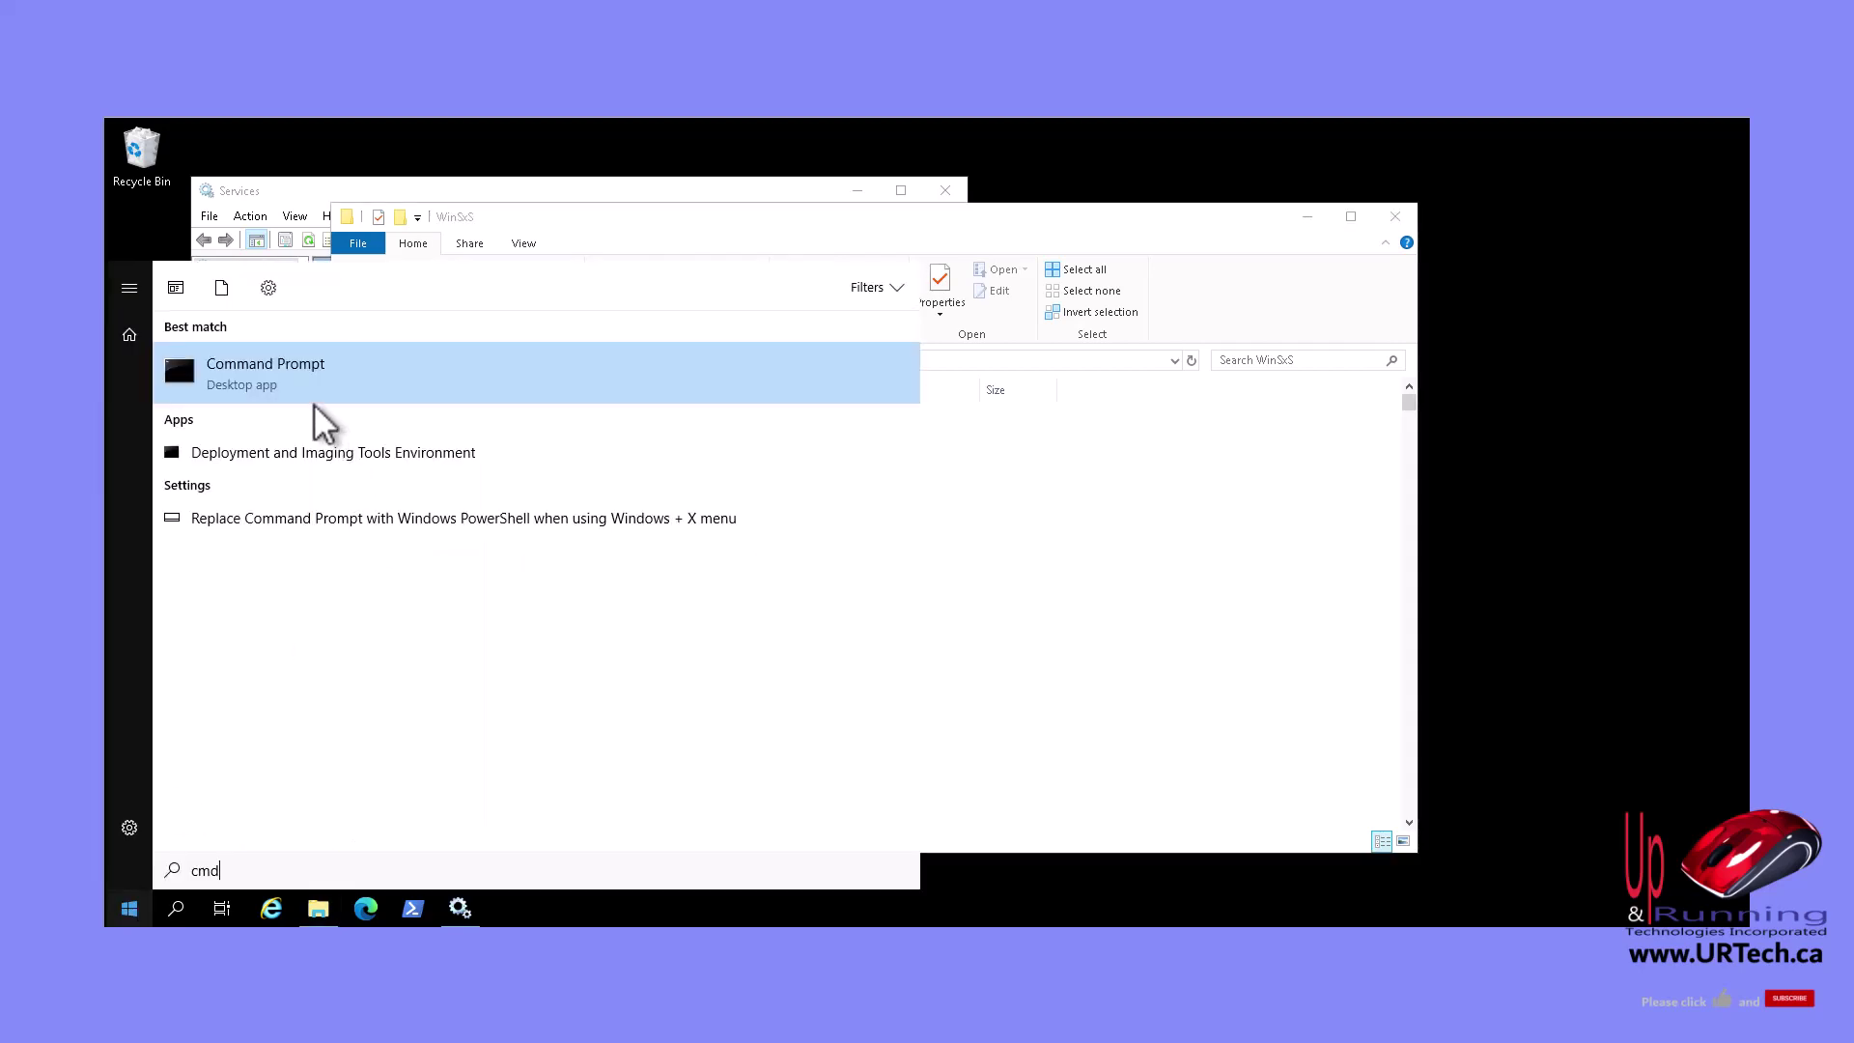
{"action": "right_click", "coordinate": [282, 375]}
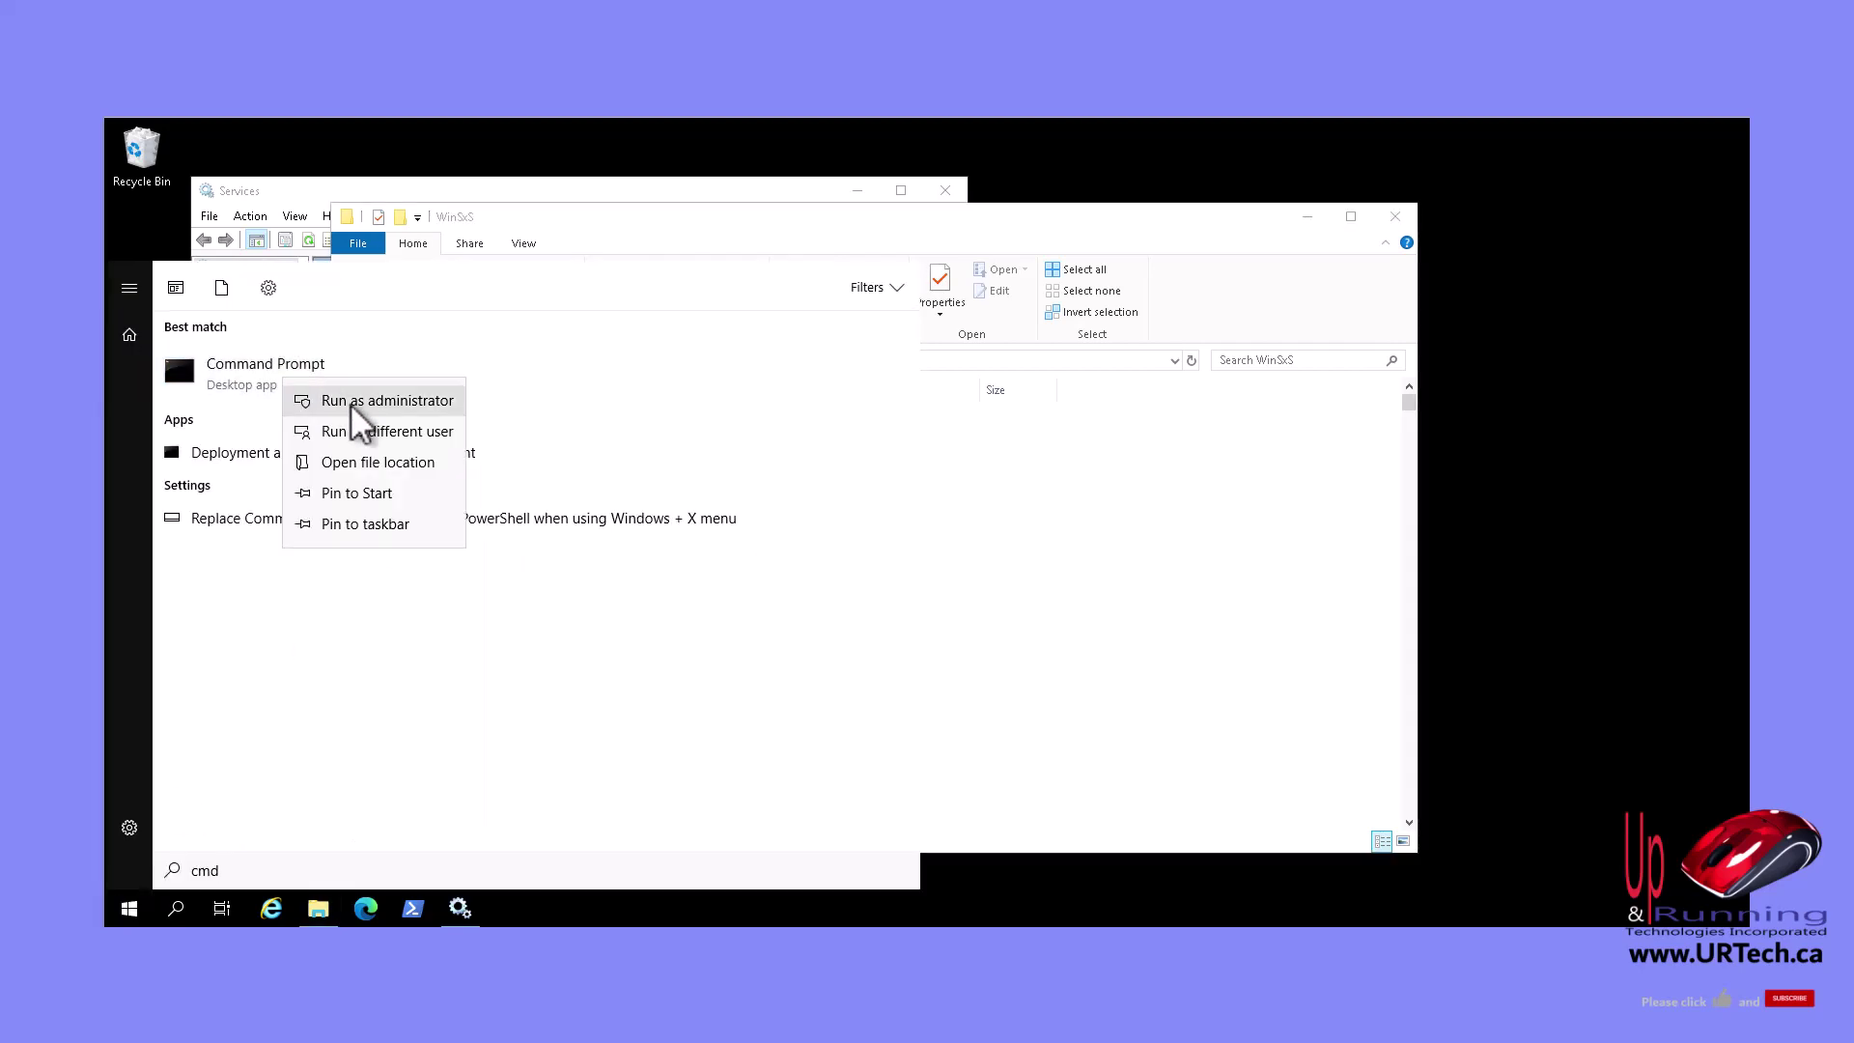
{"action": "left_click", "coordinate": [333, 400]}
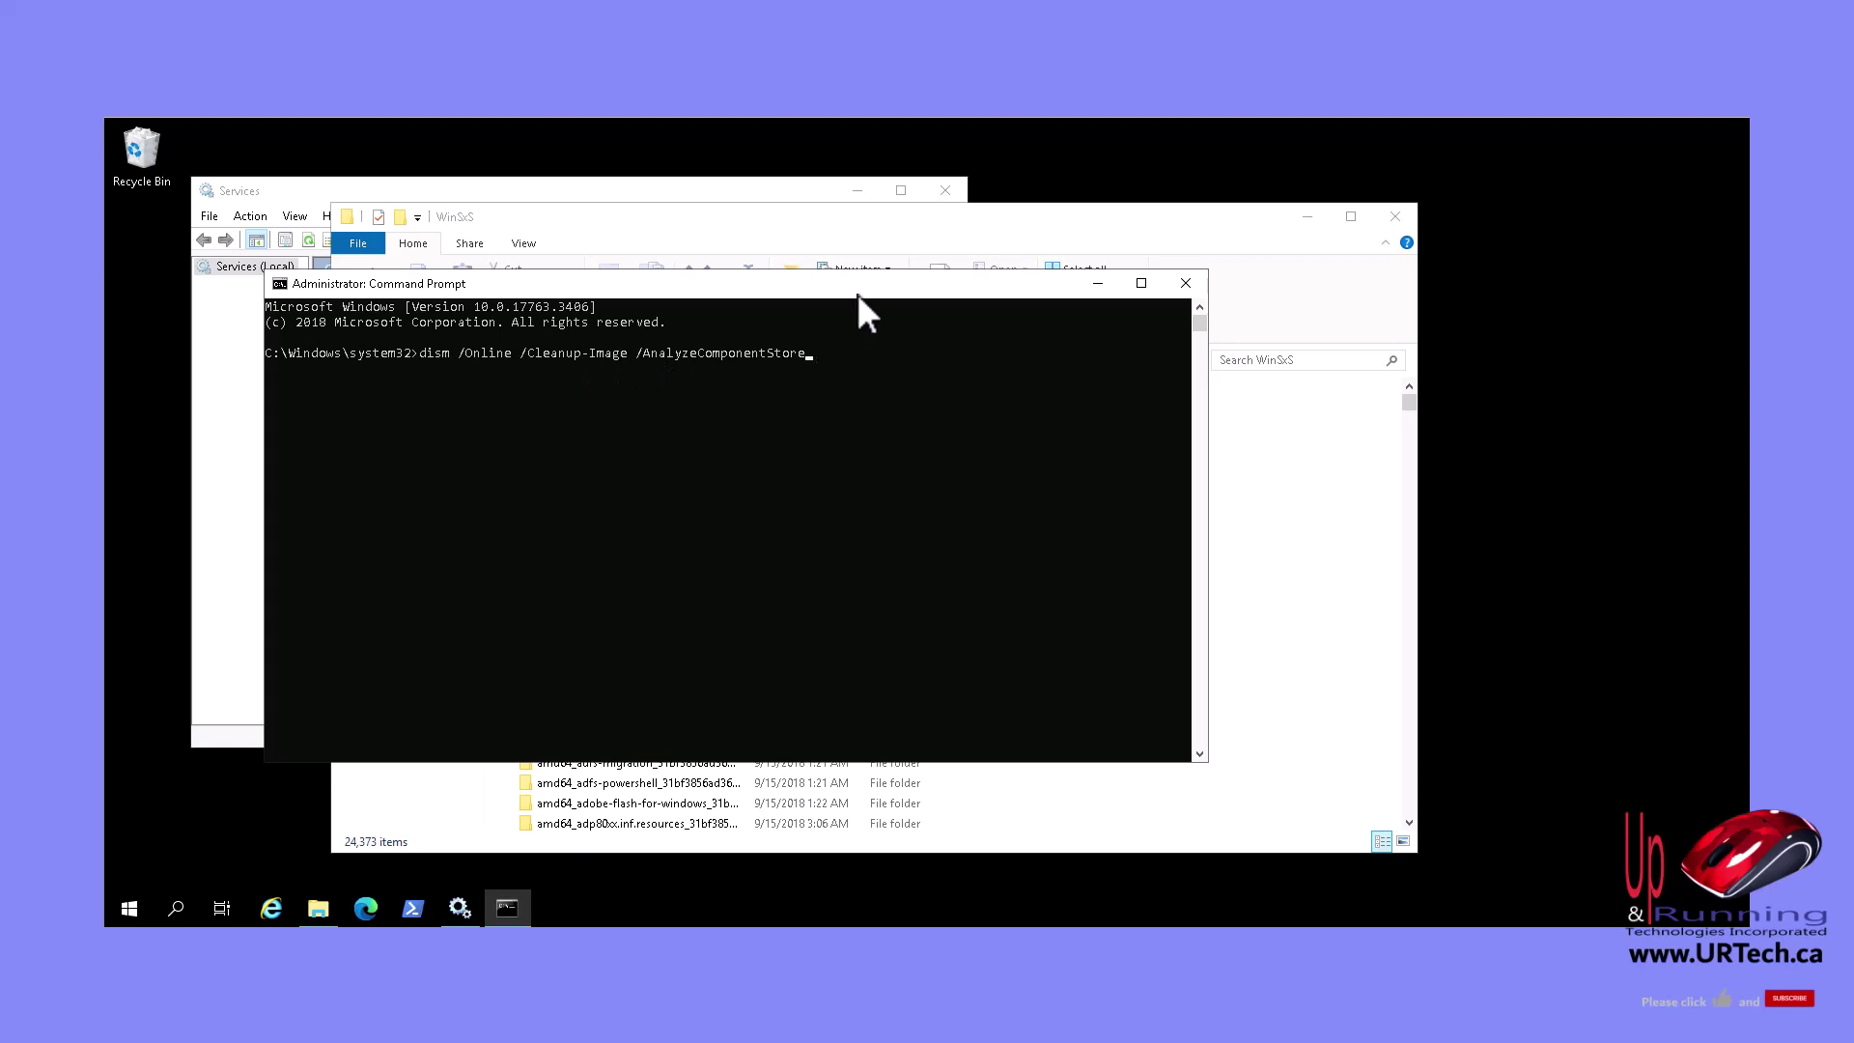
Run dism AnalyzeComponentStore (9.78 GB, 5 reclaimable packages), then paste the StartComponentCleanup command.
{"action": "key", "text": "Return"}
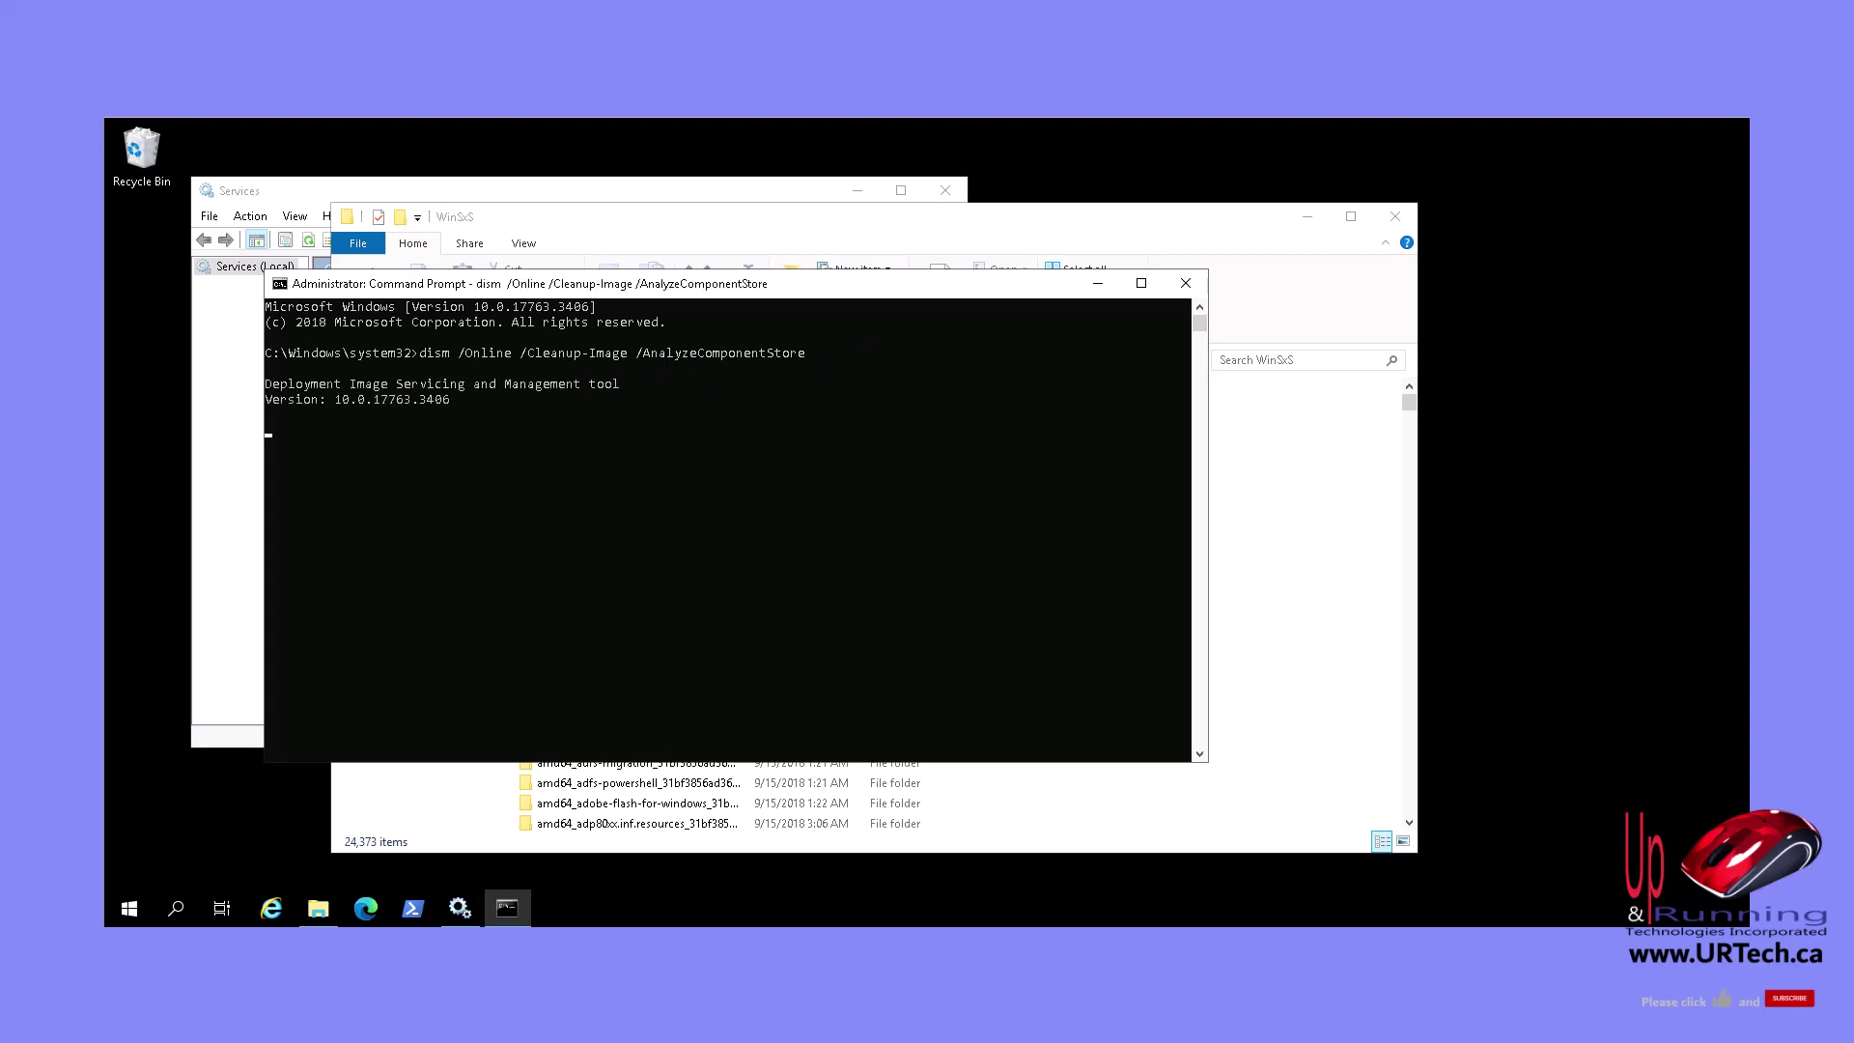
{"action": "key", "text": "Return"}
{"action": "key", "text": "Return"}
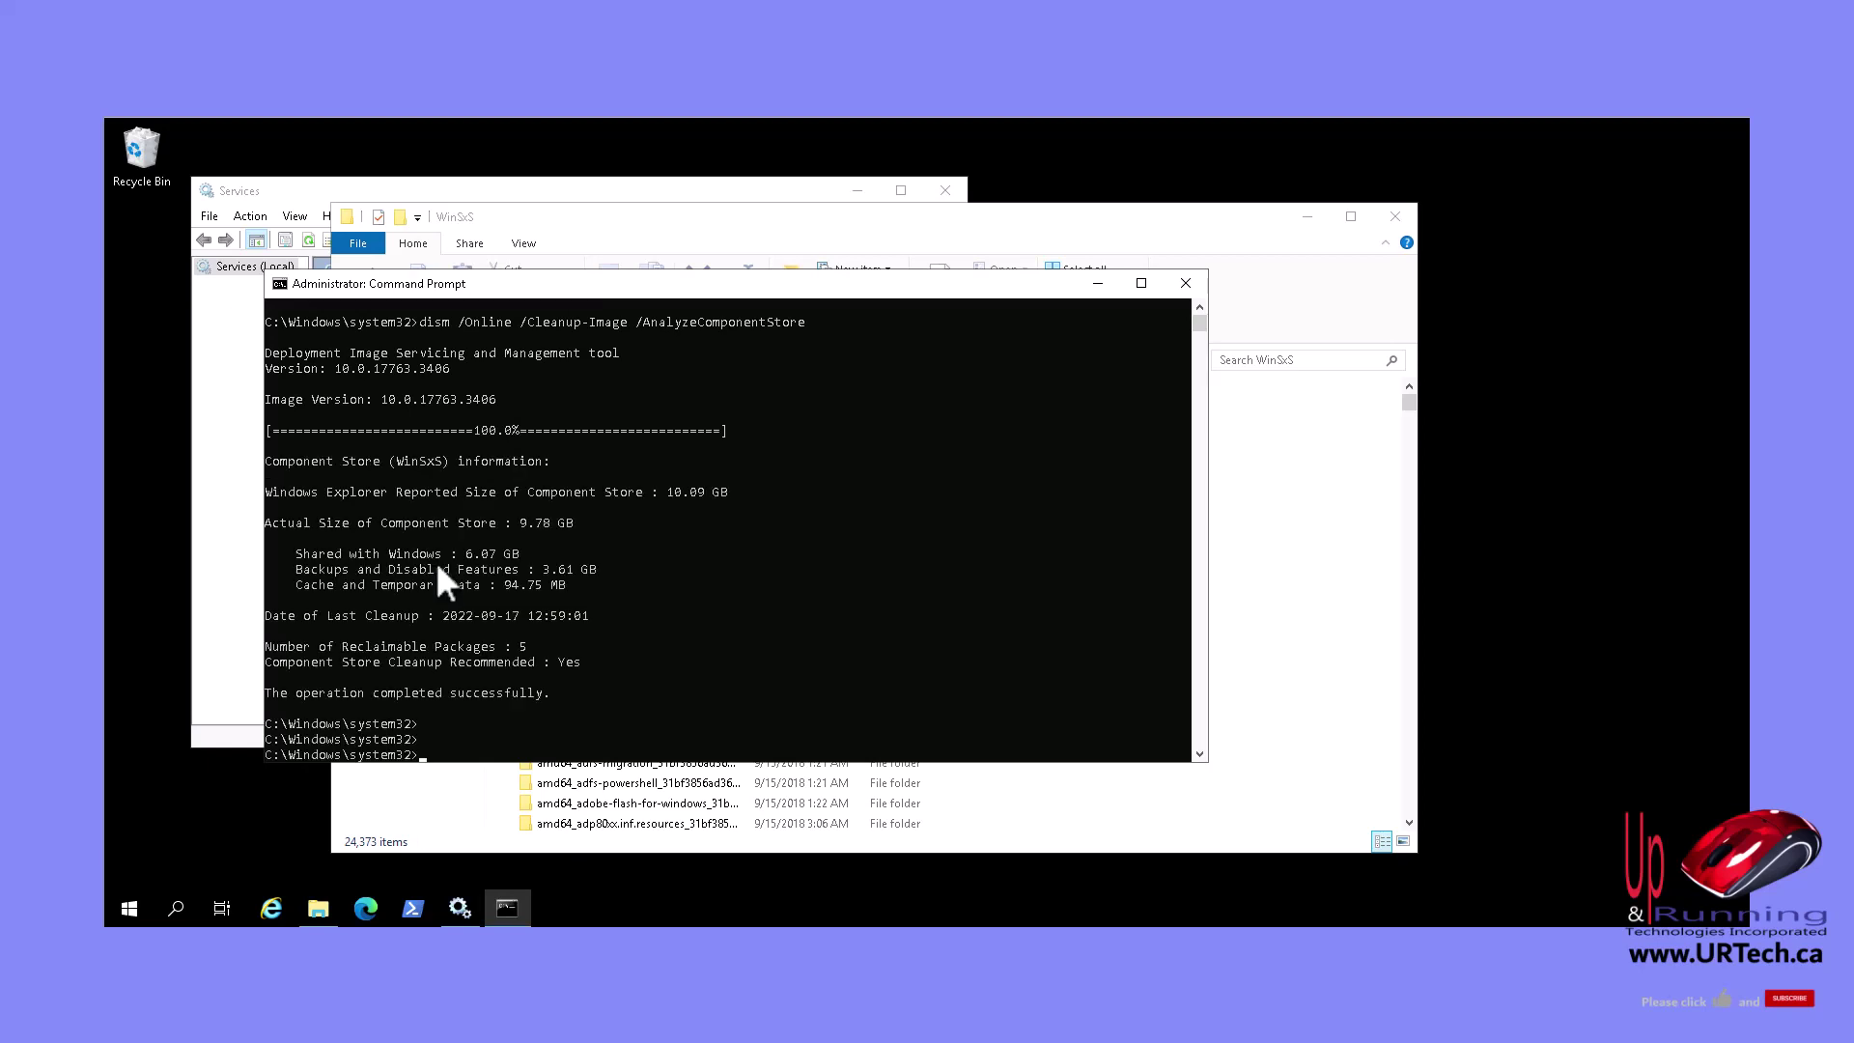
{"action": "double_click", "coordinate": [589, 570]}
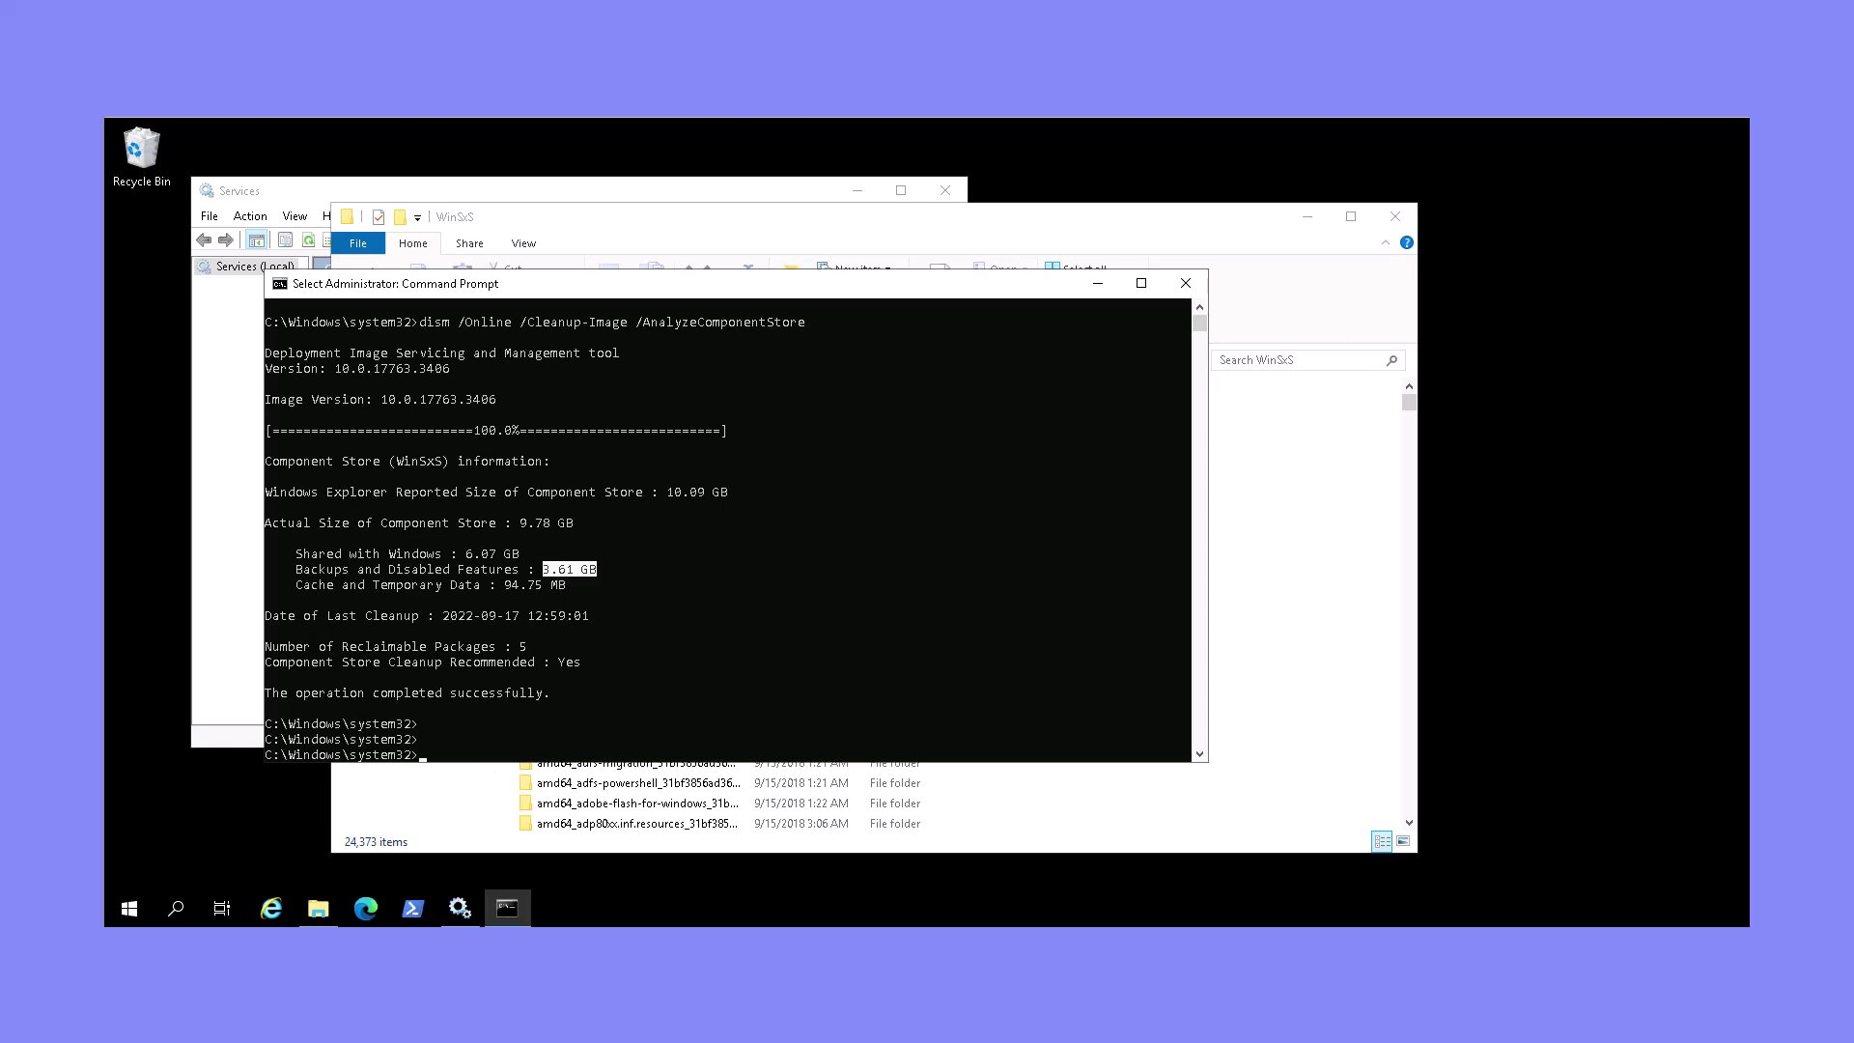
{"action": "type", "text": "dism /online /Cleanup-Image /StartComponentCleanup"}
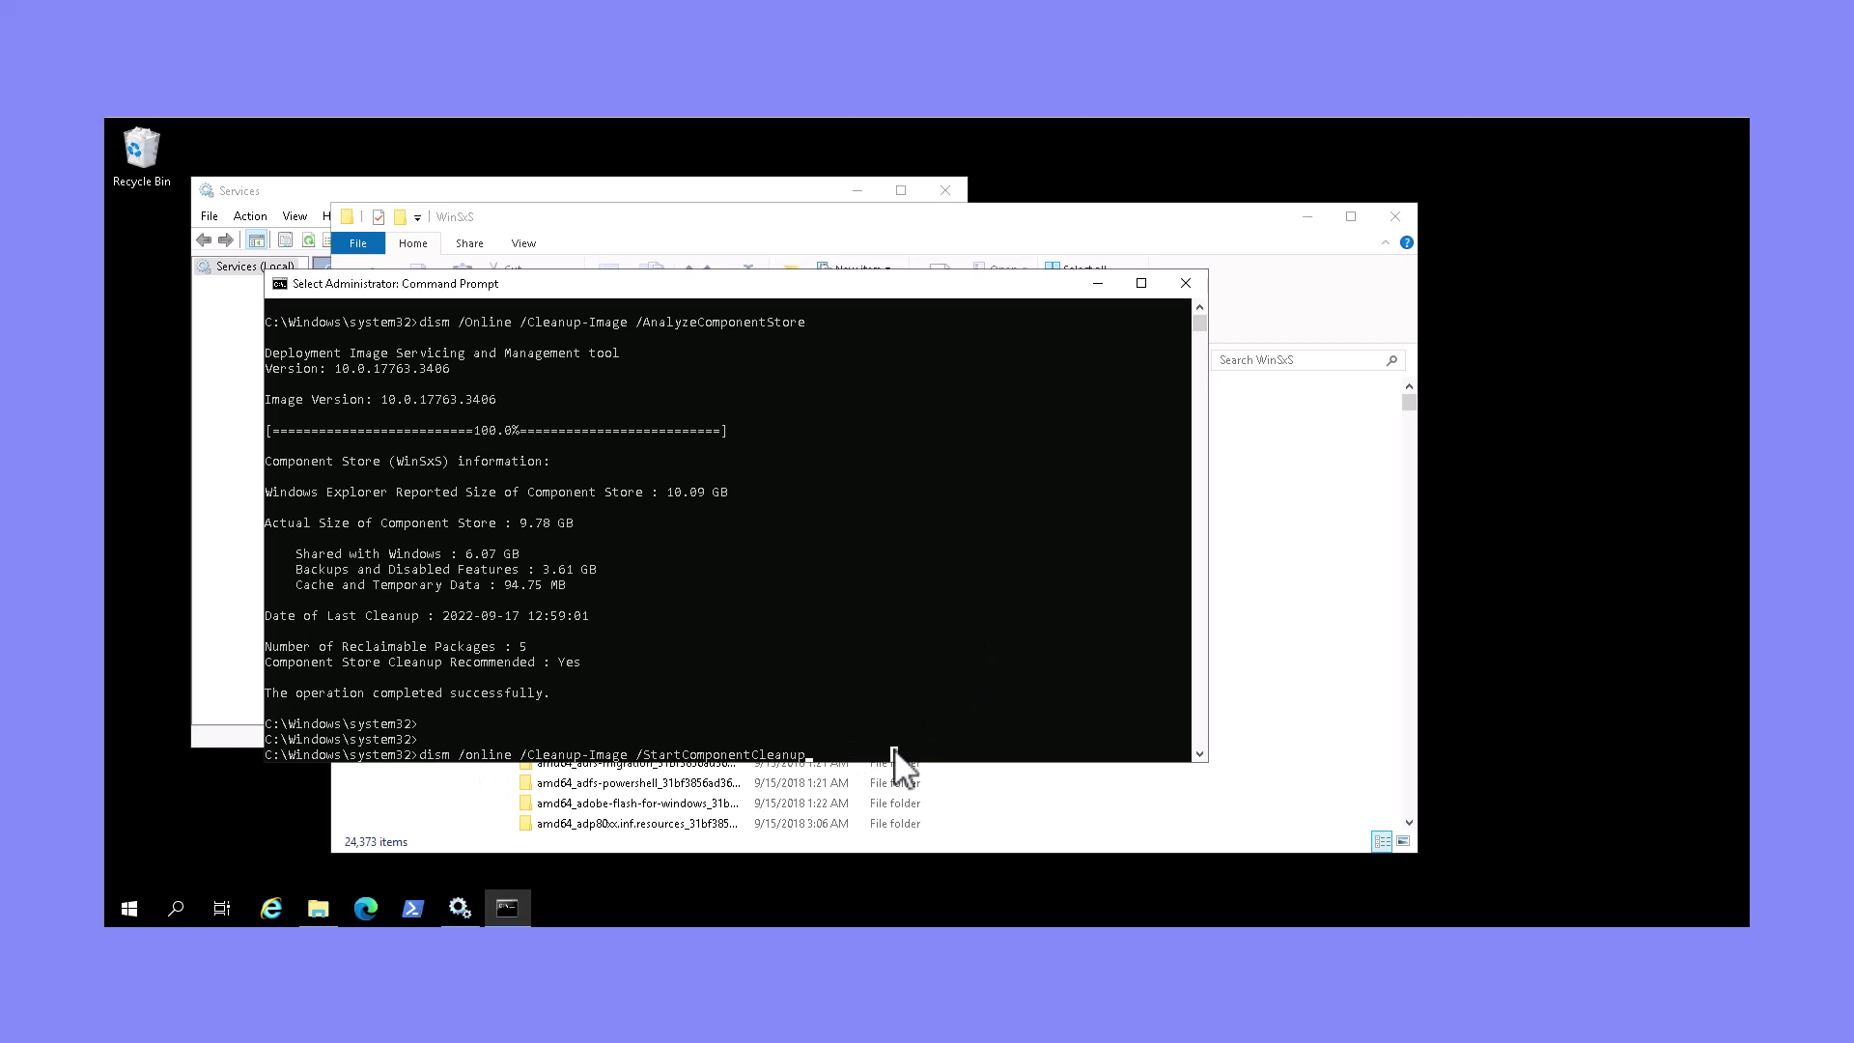
Run dism /online /Cleanup-Image /StartComponentCleanup until it reaches 100%.
{"action": "key", "text": "Return"}
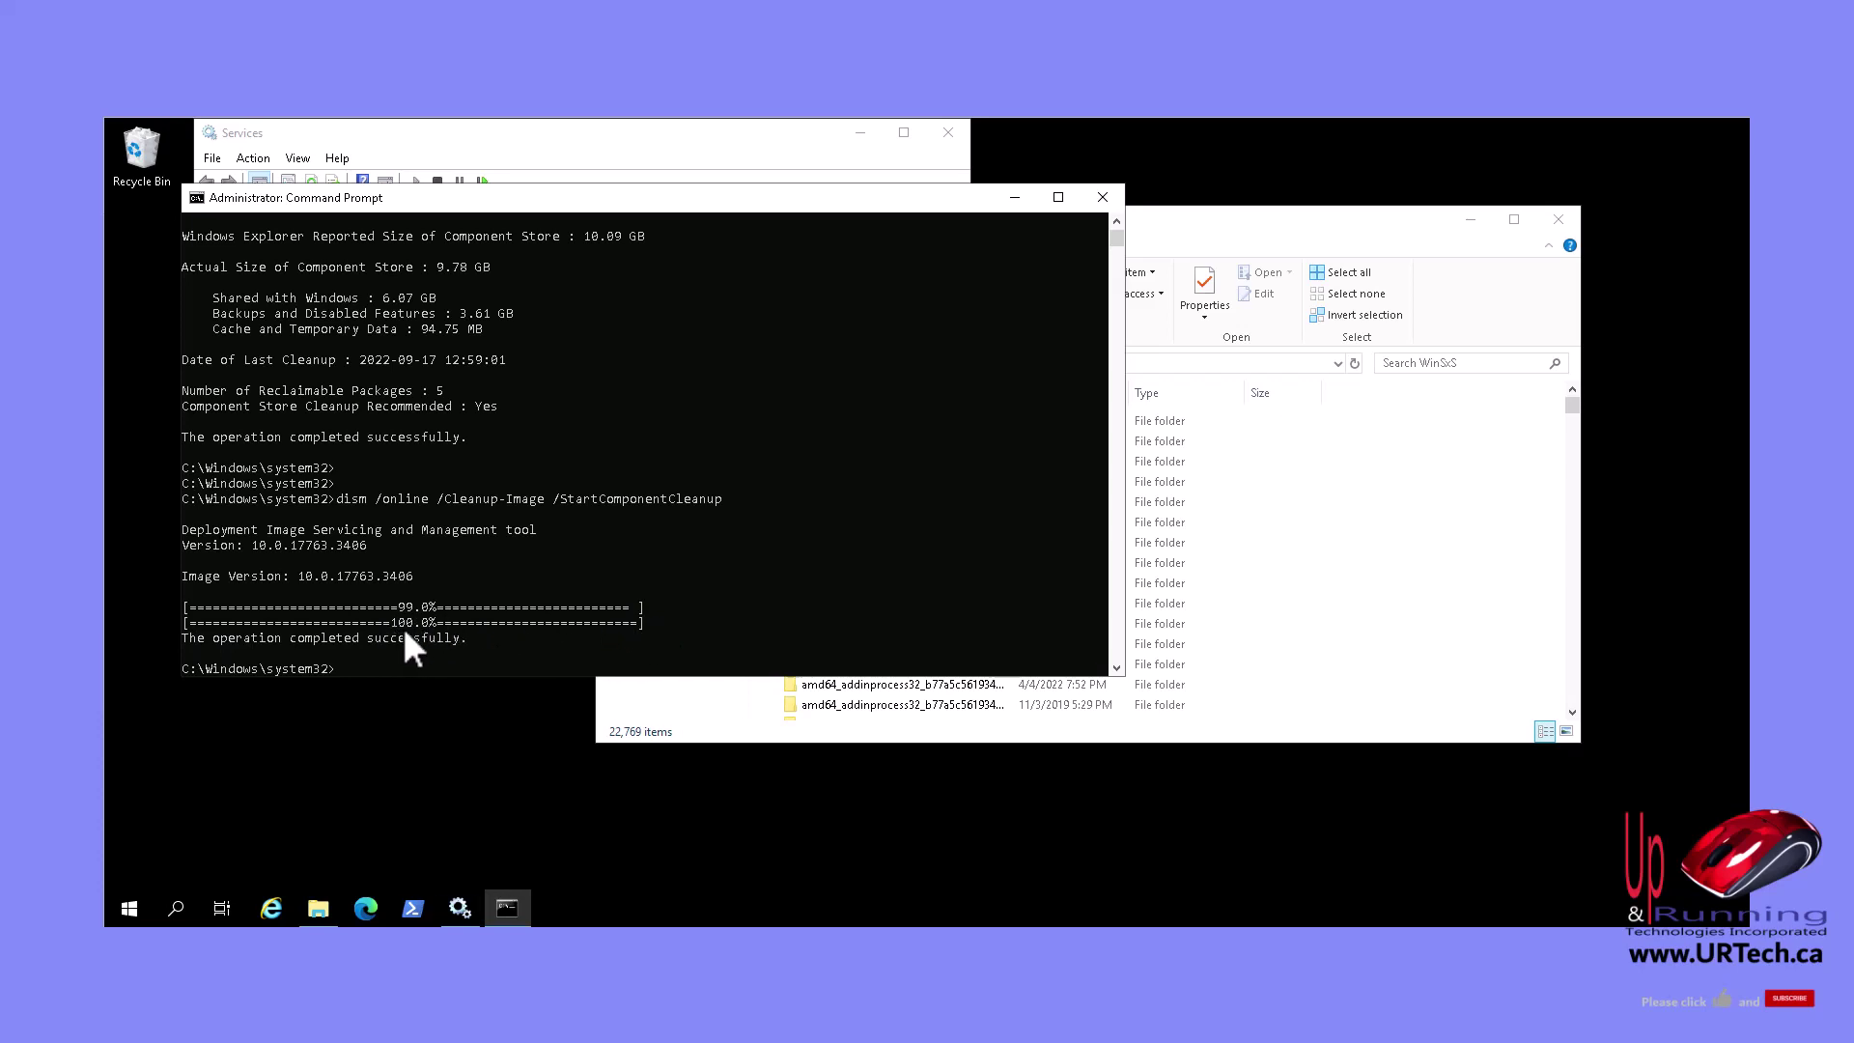
{"action": "left_click", "coordinate": [372, 668]}
Paste and rerun dism /Online /Cleanup-Image /AnalyzeComponentStore, now showing 8.69 GB.
{"action": "right_click", "coordinate": [373, 666]}
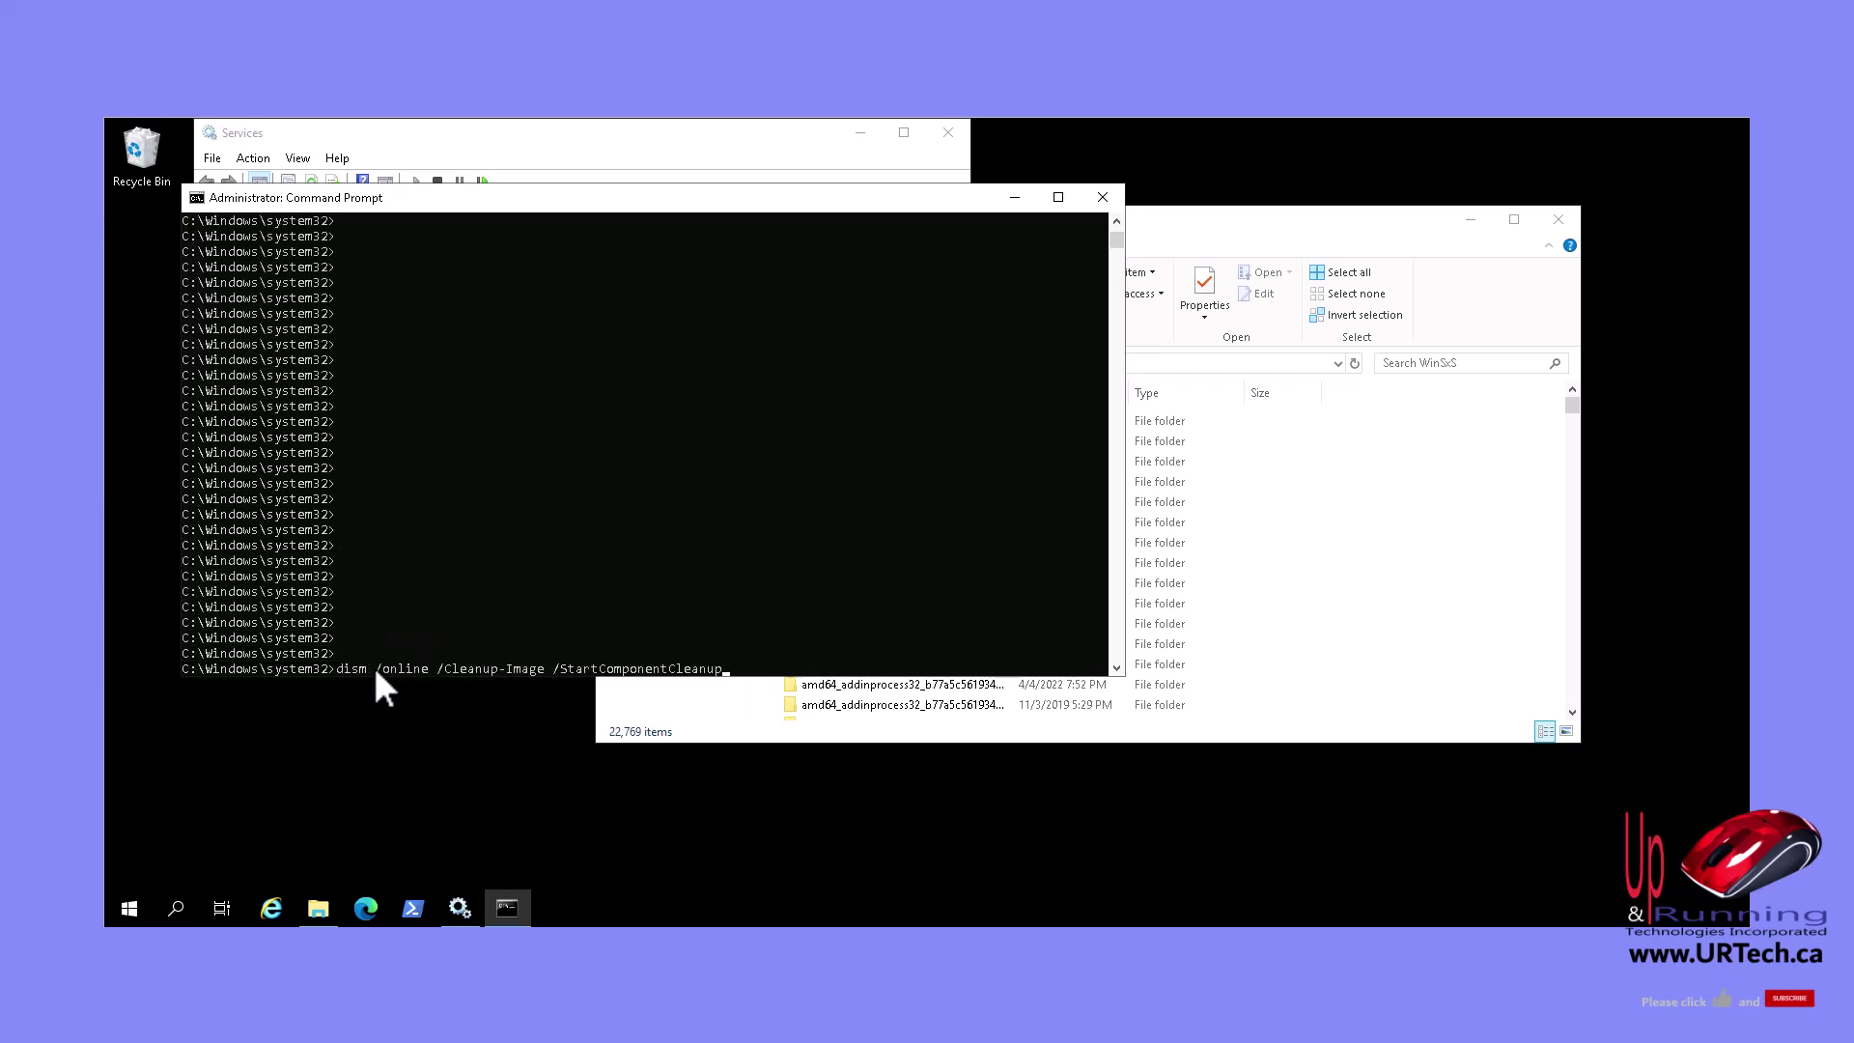
{"action": "key", "text": "Return"}
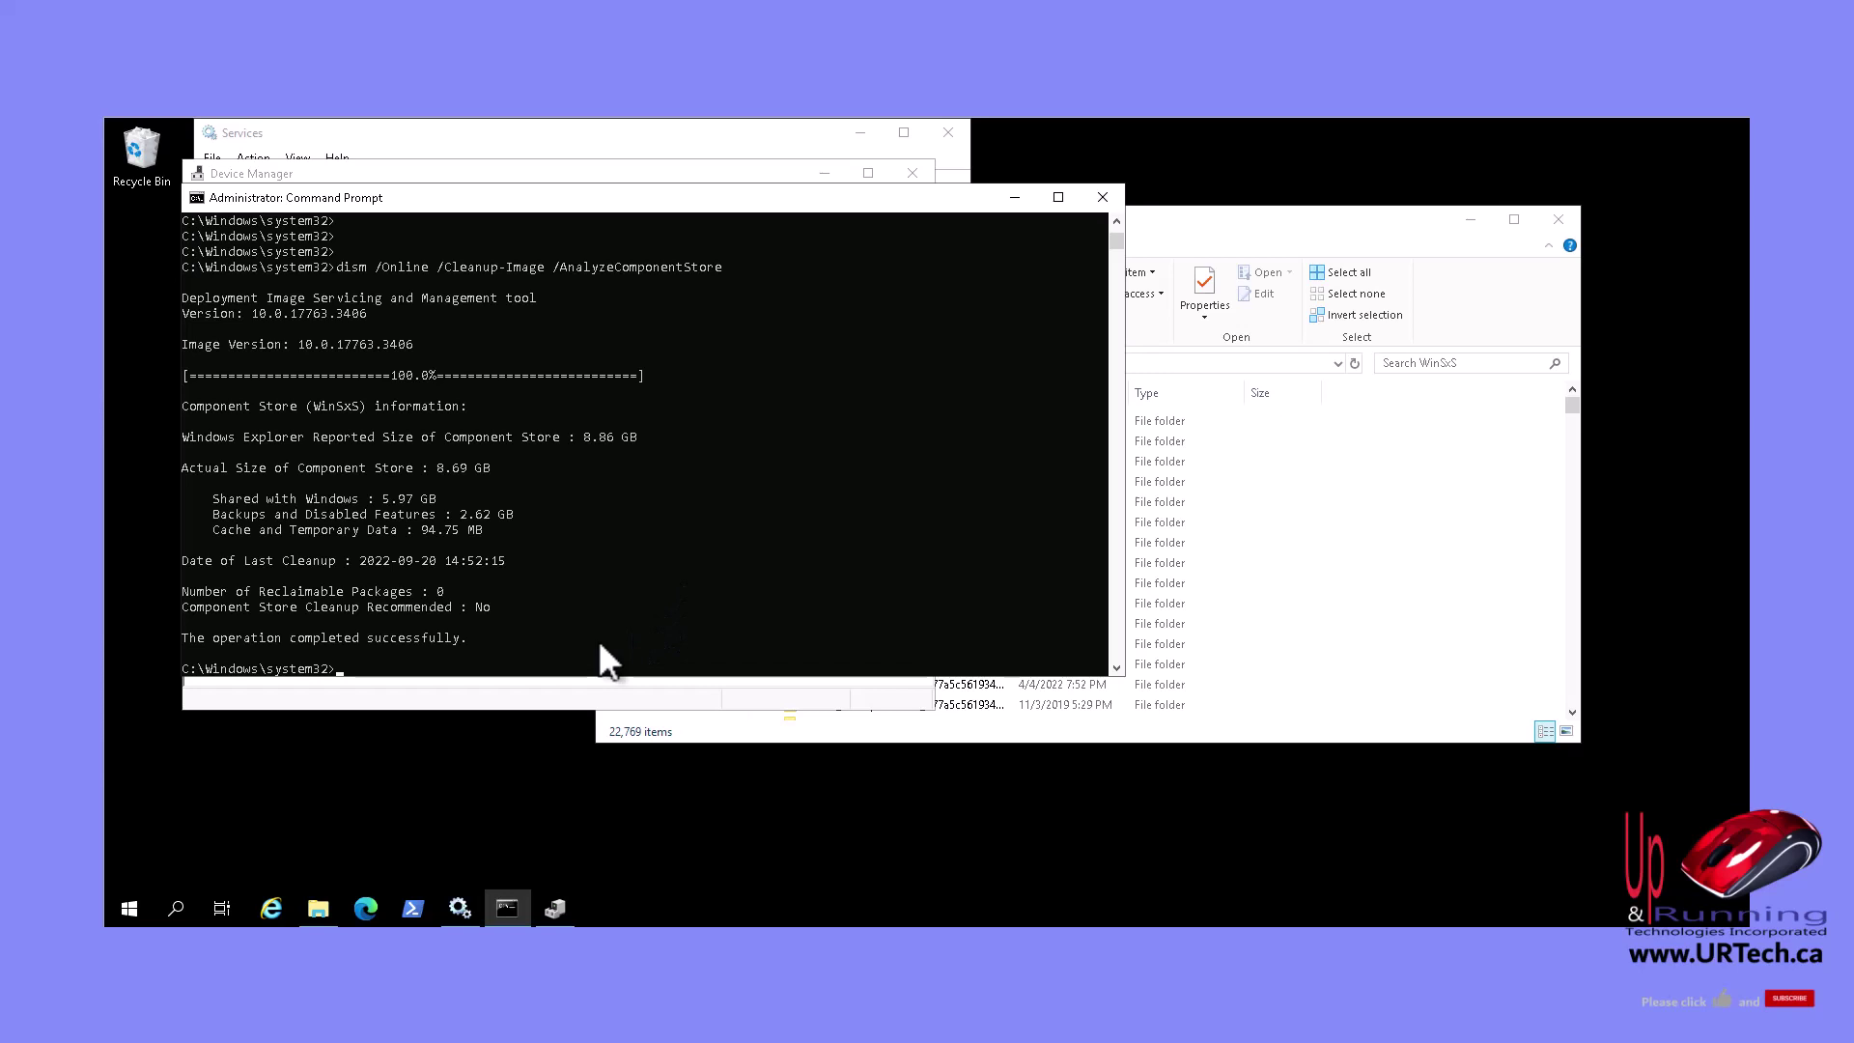
Run compact /? in place of the drafted compact /compactos:always, and highlight the /CompactOs query, always and never lines.
{"action": "type", "text": "compact /compacti"}
{"action": "key", "text": "BackSpace"}
{"action": "type", "text": "os:"}
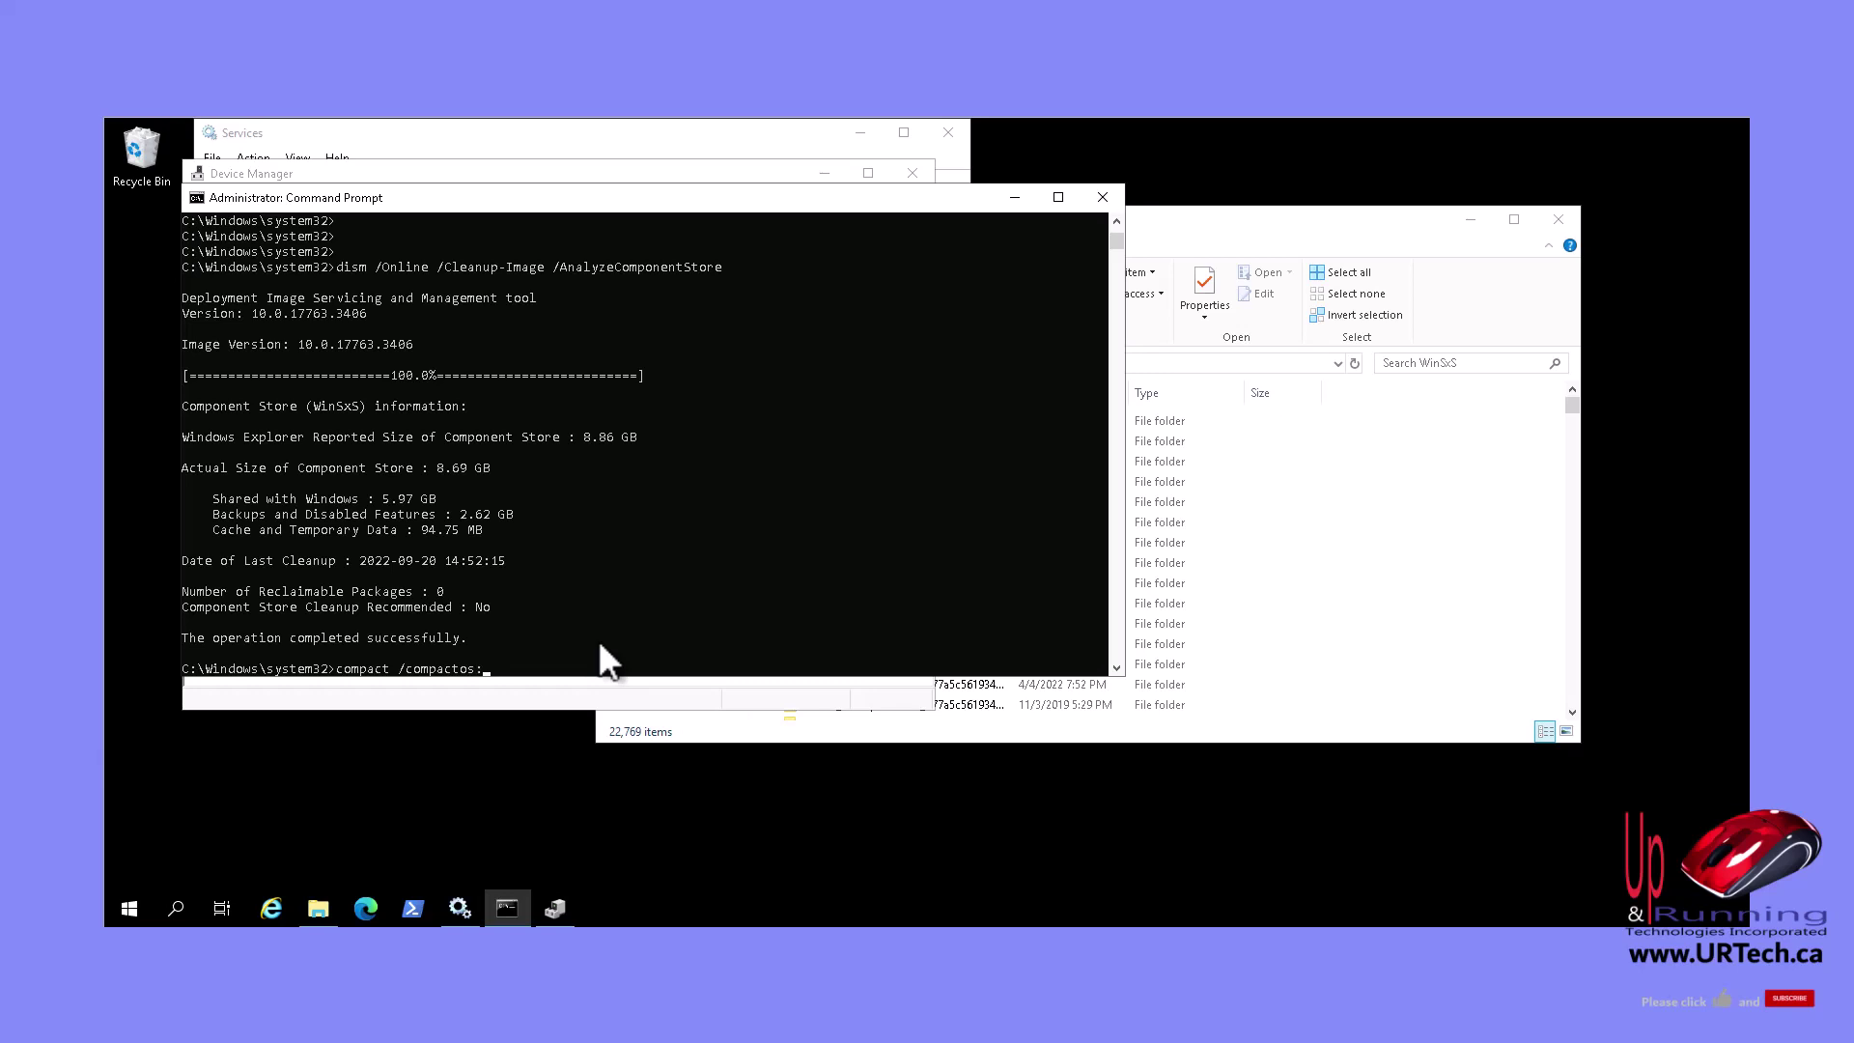
{"action": "type", "text": " always"}
{"action": "key", "text": "BackSpace"}
{"action": "key", "text": "BackSpace"}
{"action": "key", "text": "BackSpace"}
{"action": "key", "text": "BackSpace"}
{"action": "key", "text": "BackSpace"}
{"action": "key", "text": "BackSpace"}
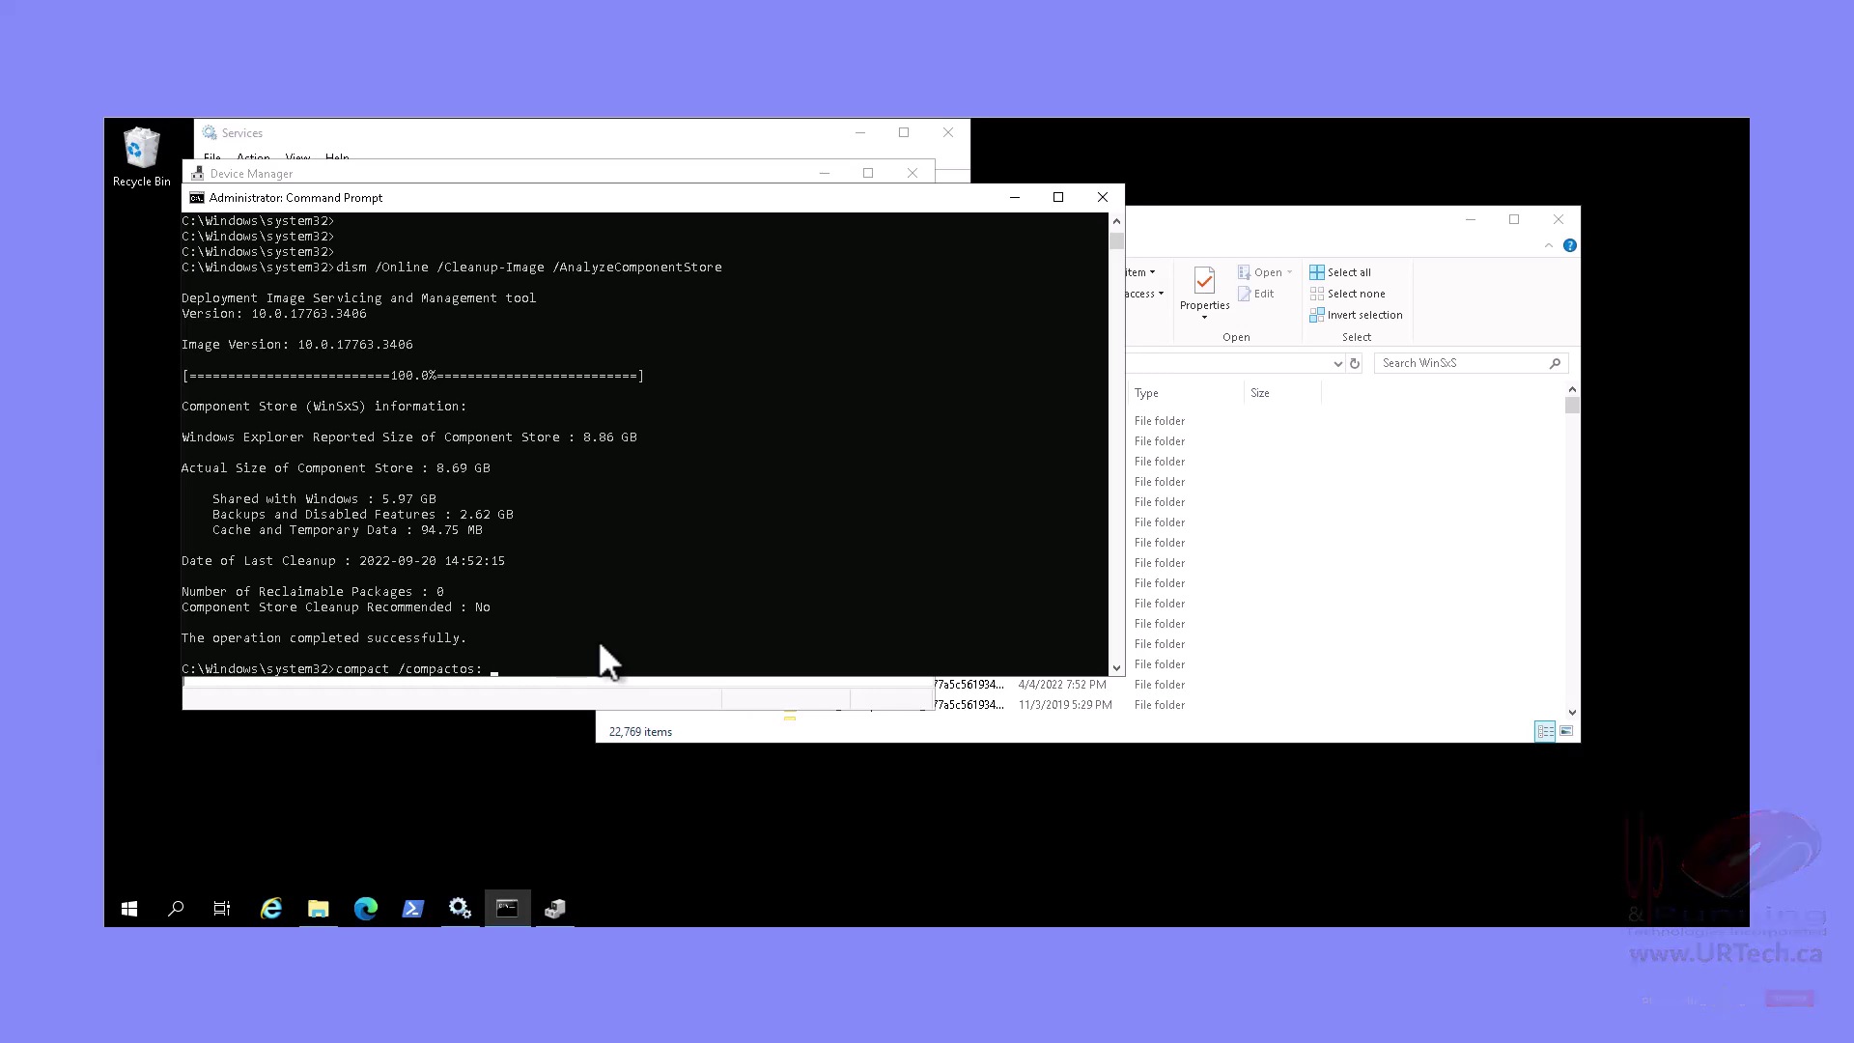
{"action": "key", "text": "BackSpace"}
{"action": "key", "text": "BackSpace"}
{"action": "key", "text": "BackSpace"}
{"action": "key", "text": "BackSpace"}
{"action": "key", "text": "BackSpace"}
{"action": "key", "text": "BackSpace"}
{"action": "key", "text": "BackSpace"}
{"action": "key", "text": "BackSpace"}
{"action": "key", "text": "BackSpace"}
{"action": "key", "text": "BackSpace"}
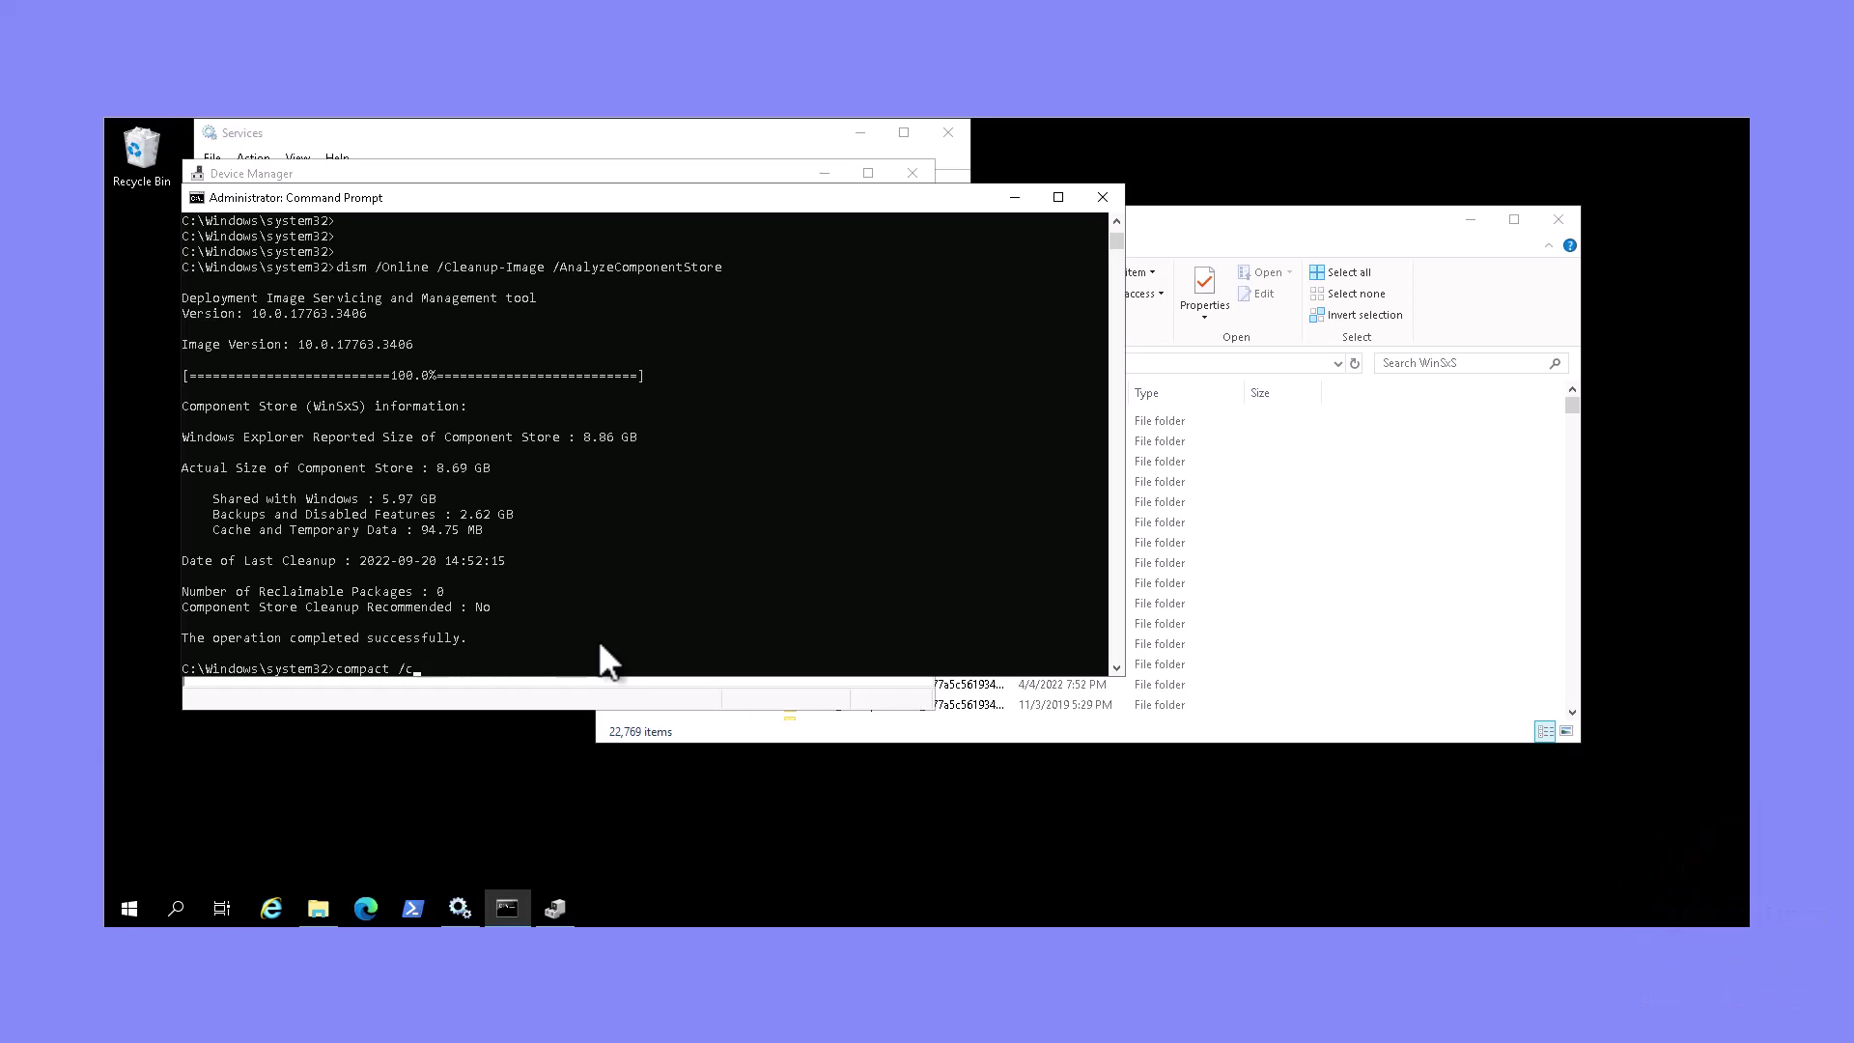
{"action": "key", "text": "BackSpace"}
{"action": "type", "text": "?"}
{"action": "key", "text": "Return"}
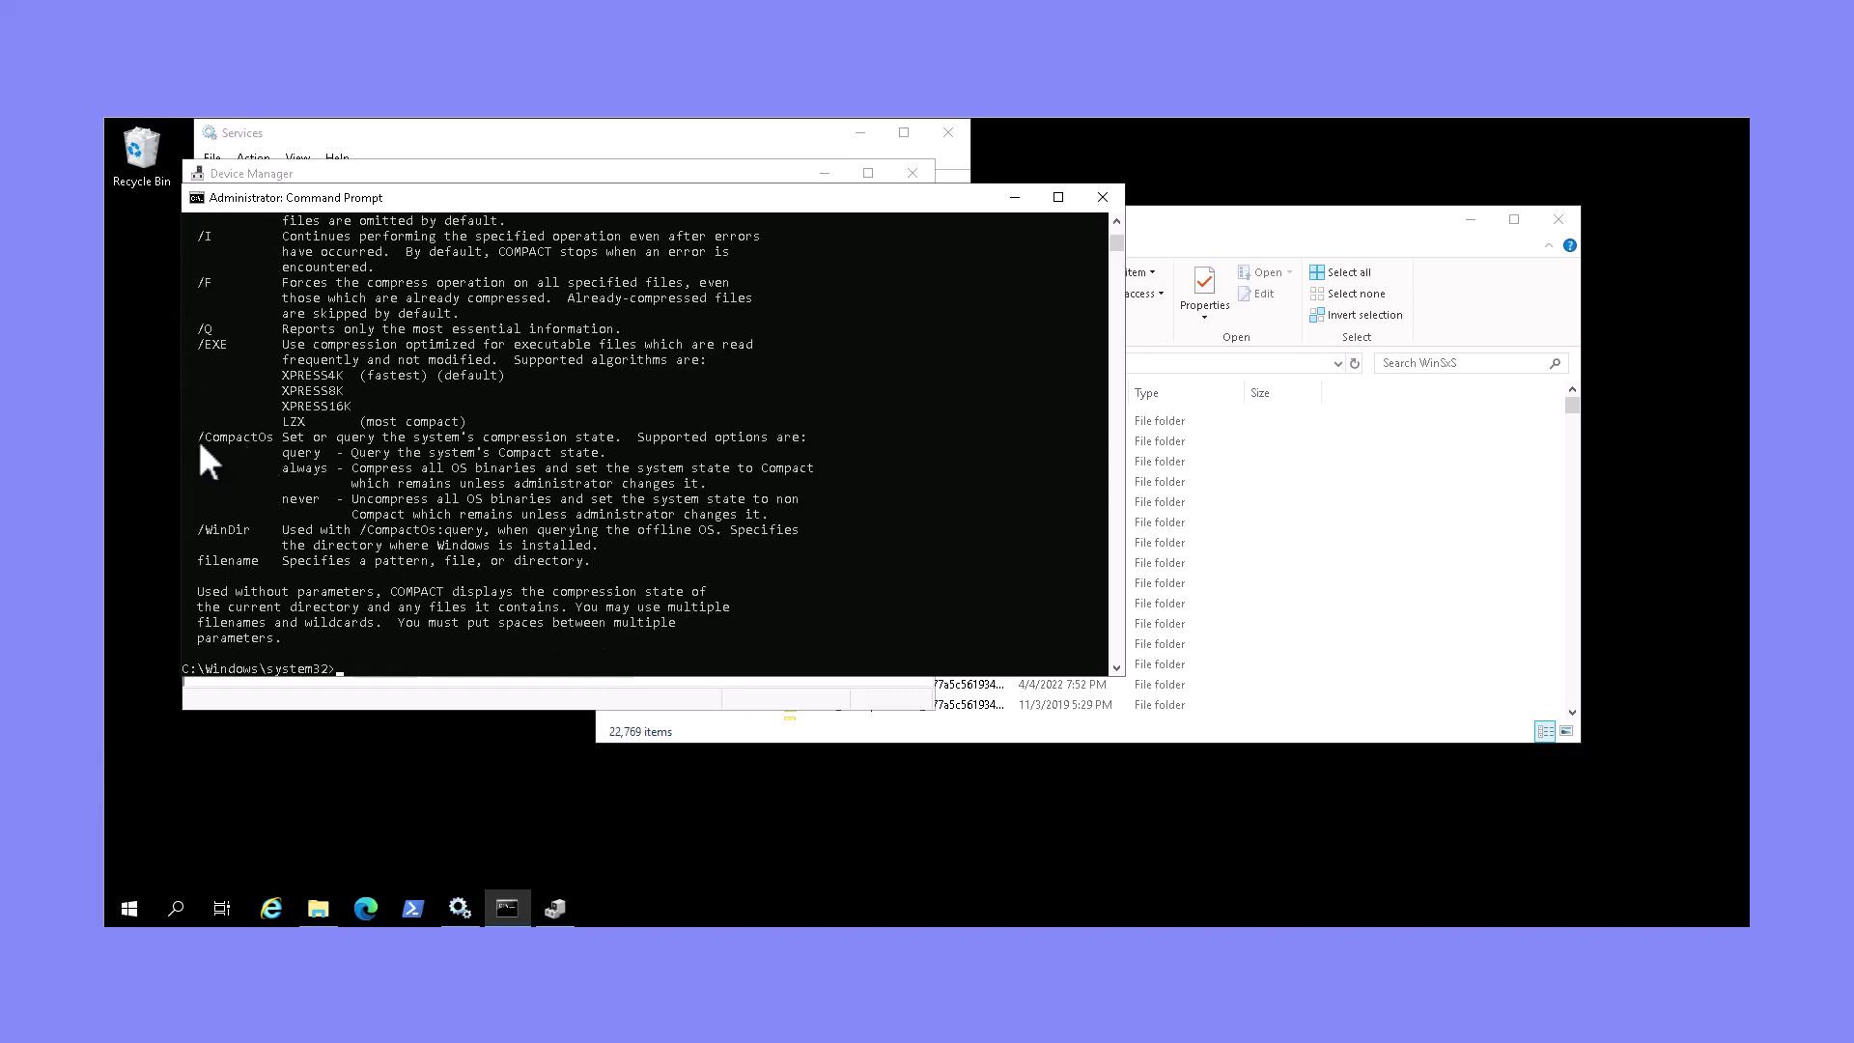
{"action": "left_click_drag", "start_coordinate": [198, 439], "coordinate": [705, 522]}
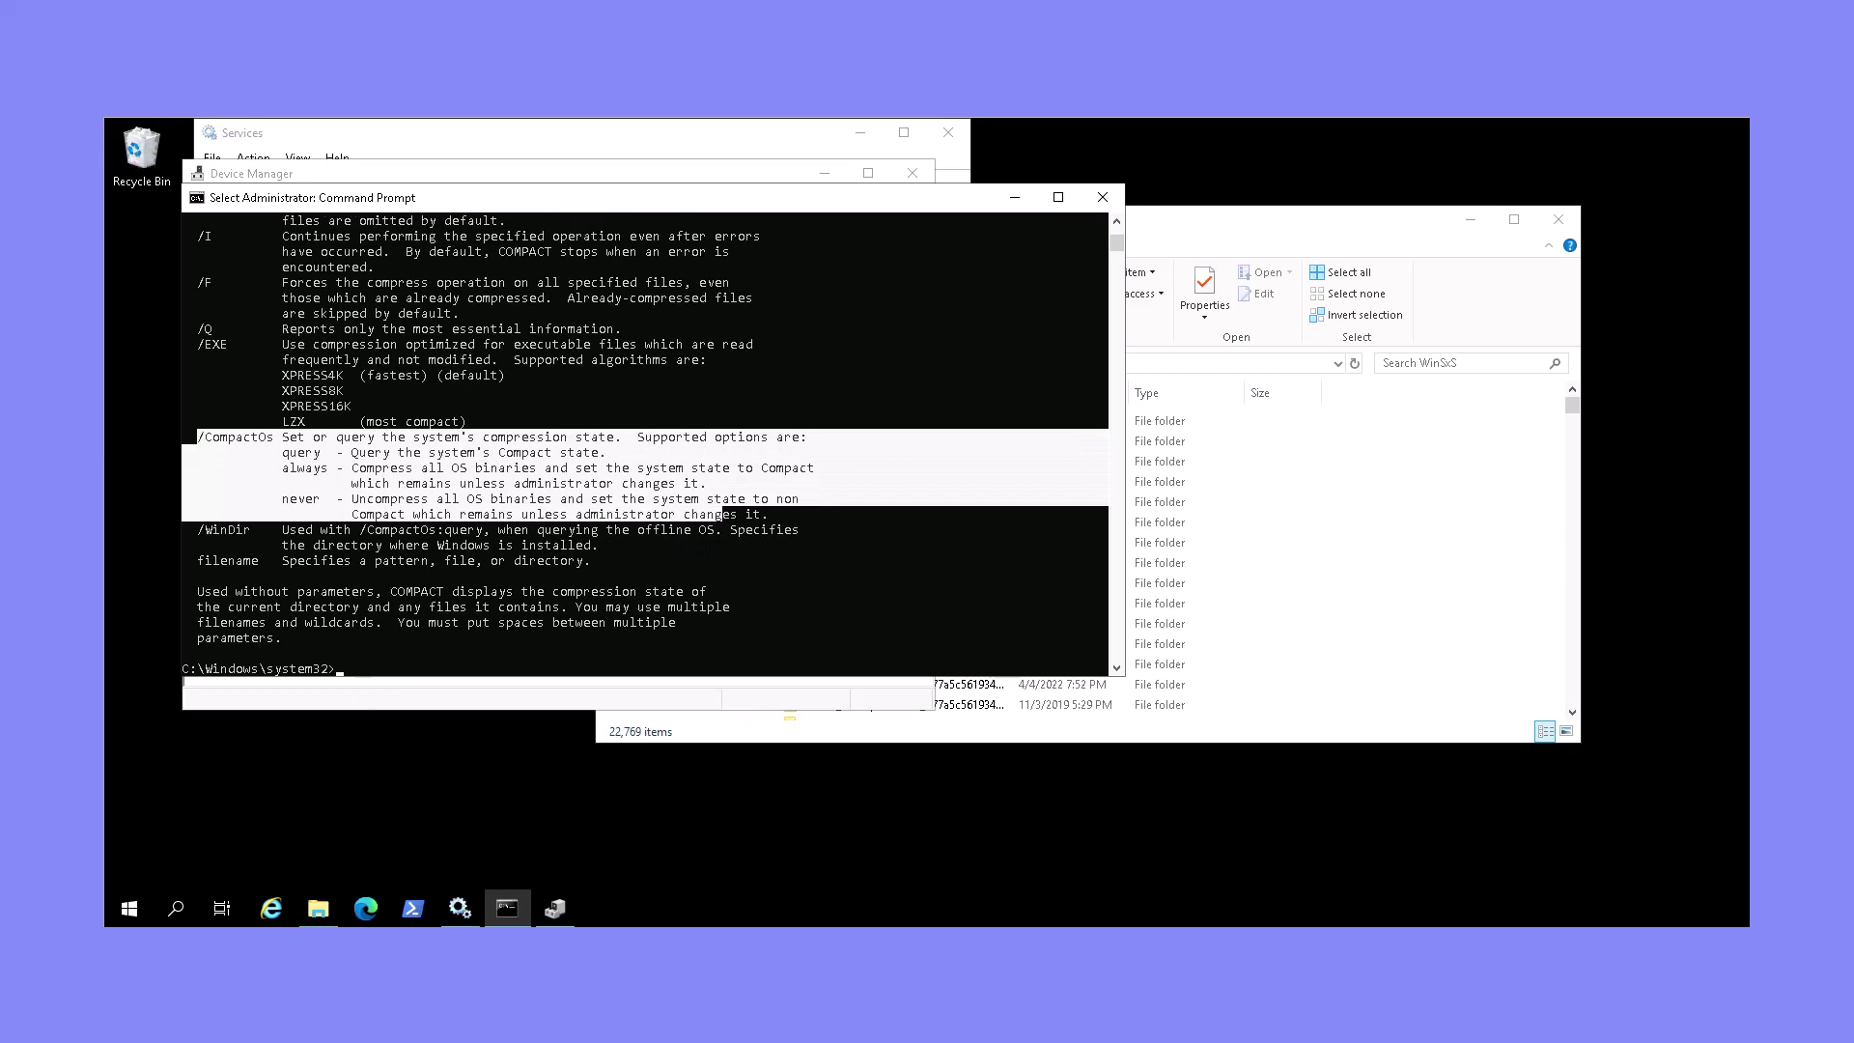
Empty the Recycle Bin from its desktop icon, then return to the Command Prompt window.
{"action": "right_click", "coordinate": [145, 141]}
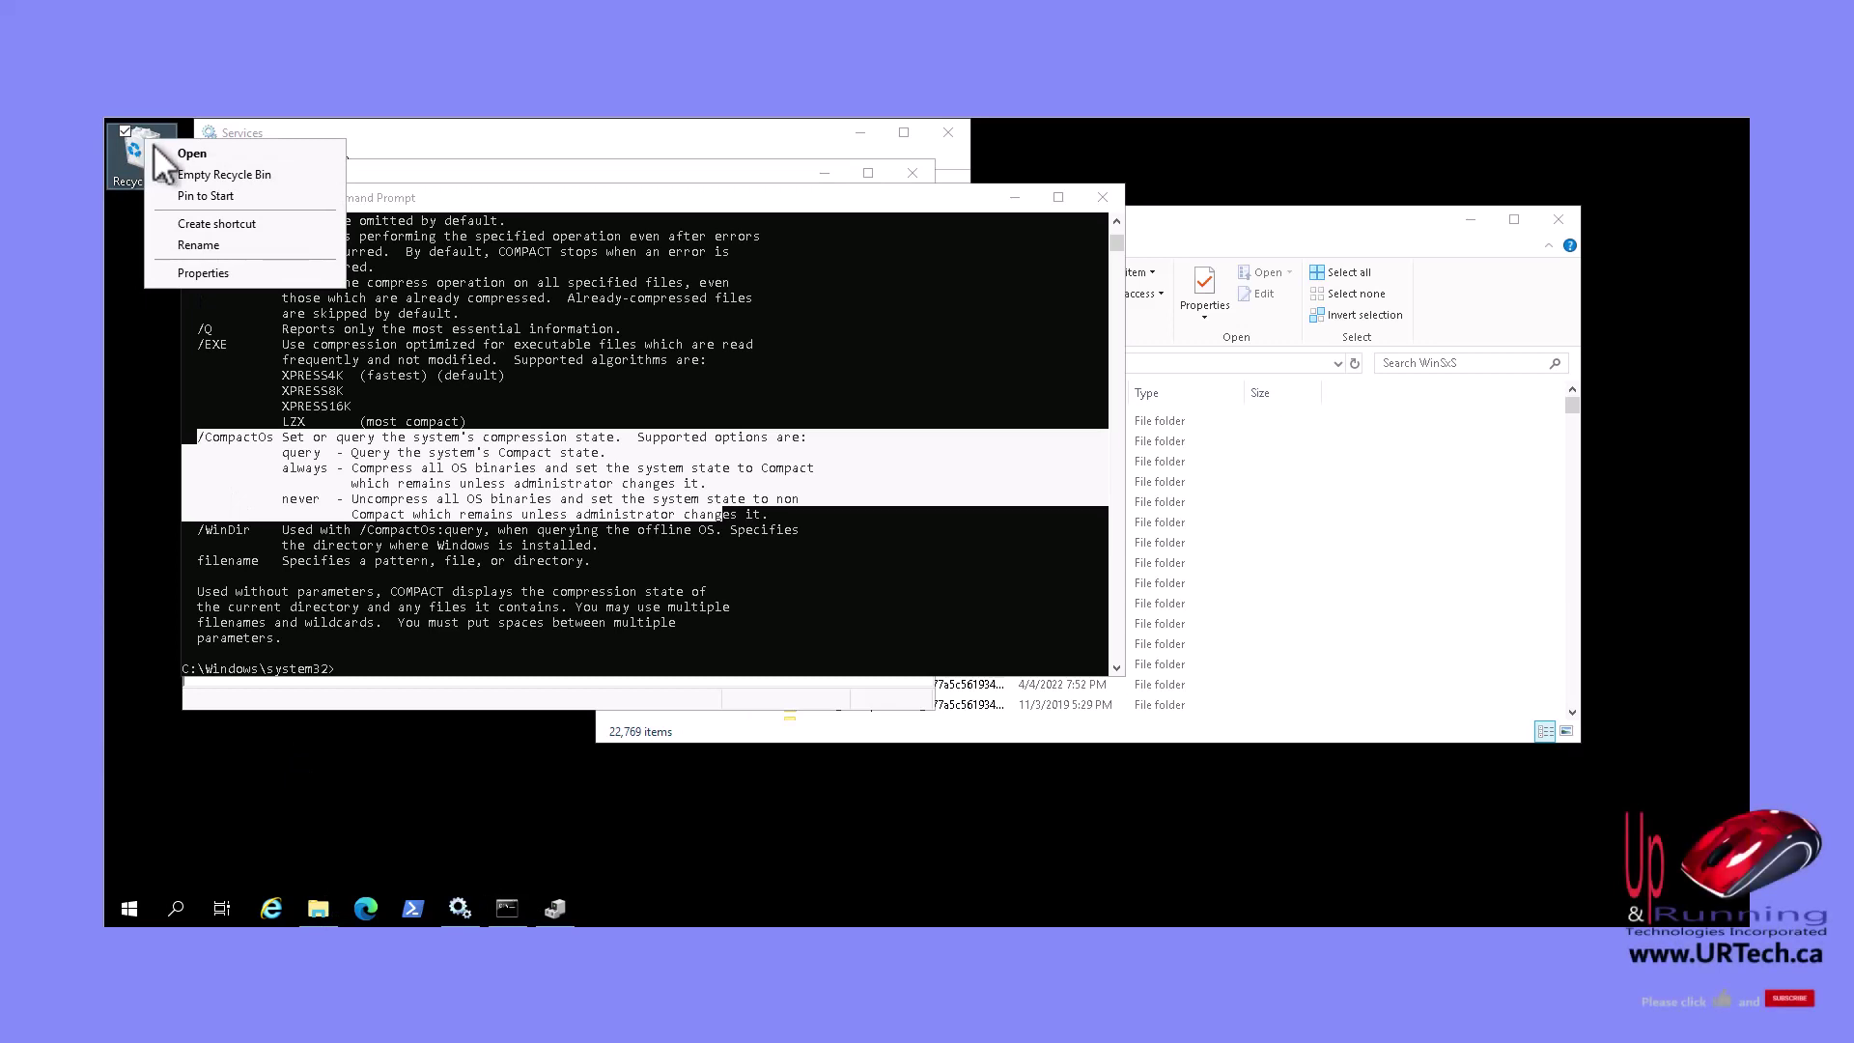
{"action": "left_click", "coordinate": [265, 176]}
{"action": "left_click", "coordinate": [1099, 529]}
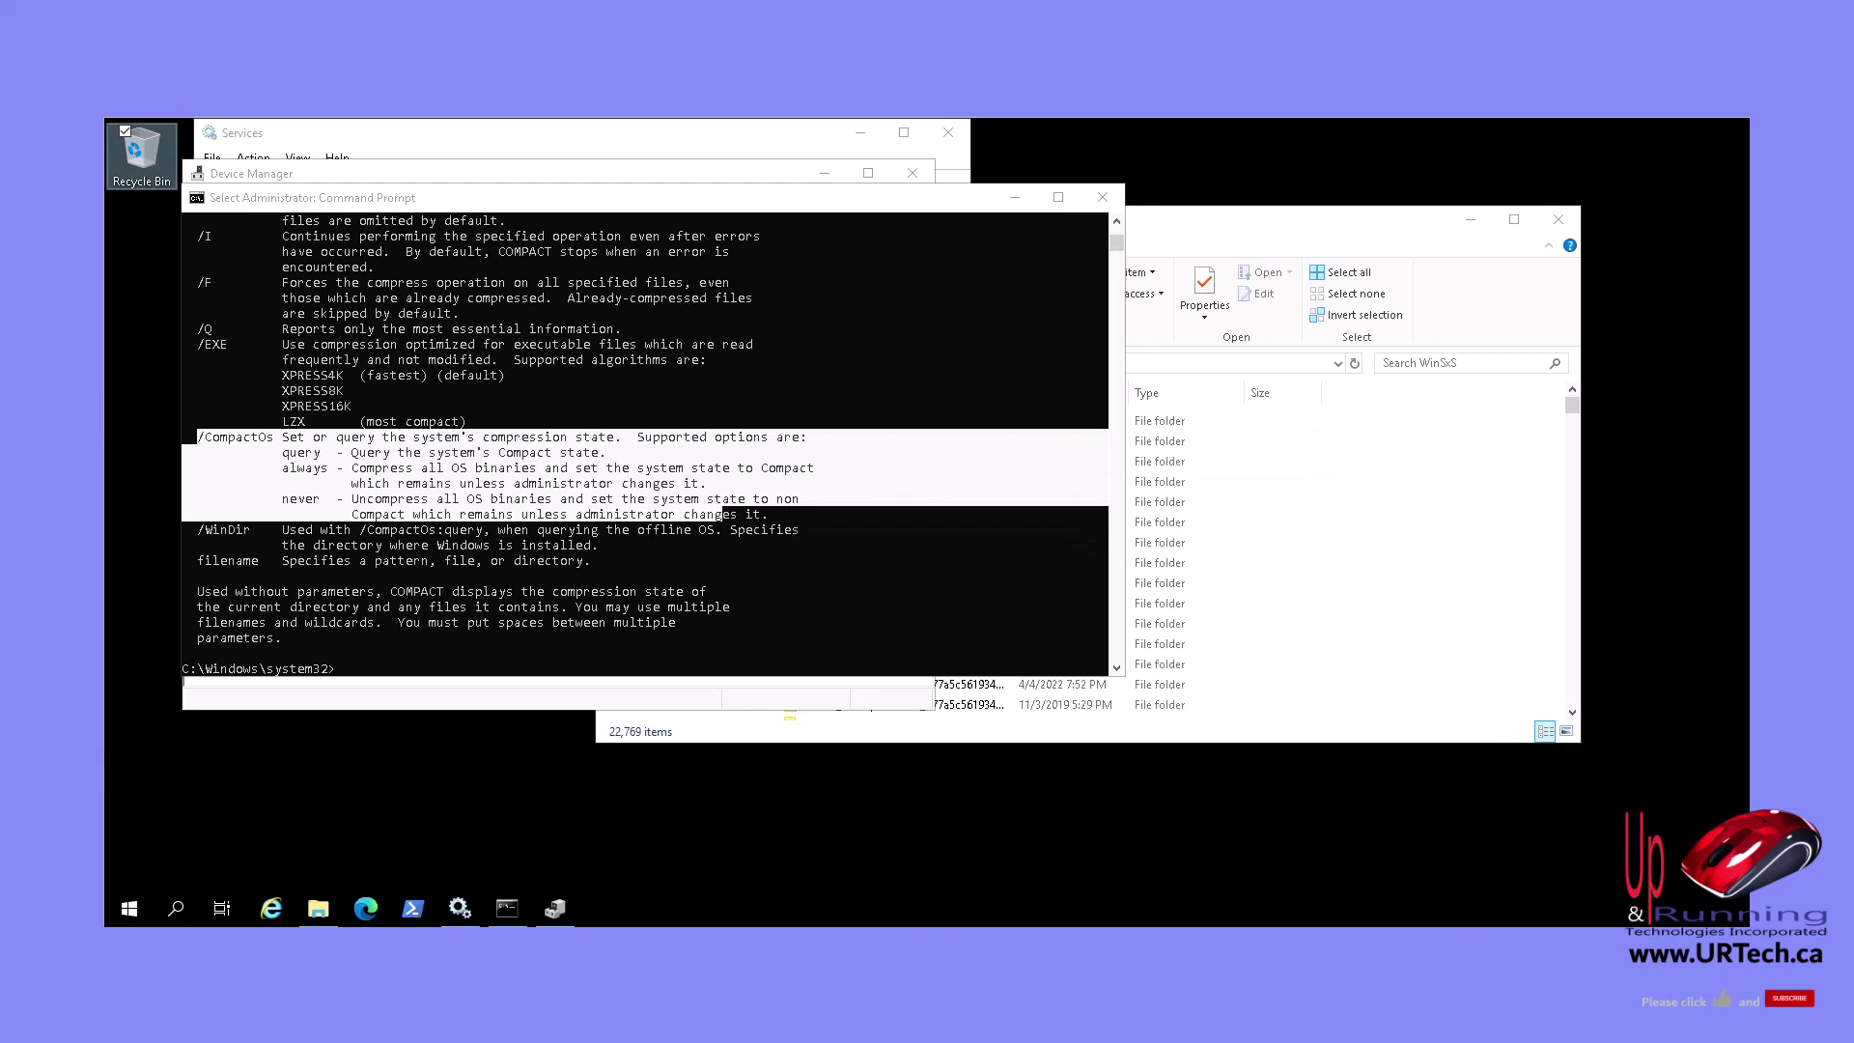
{"action": "key", "text": "alt+Tab"}
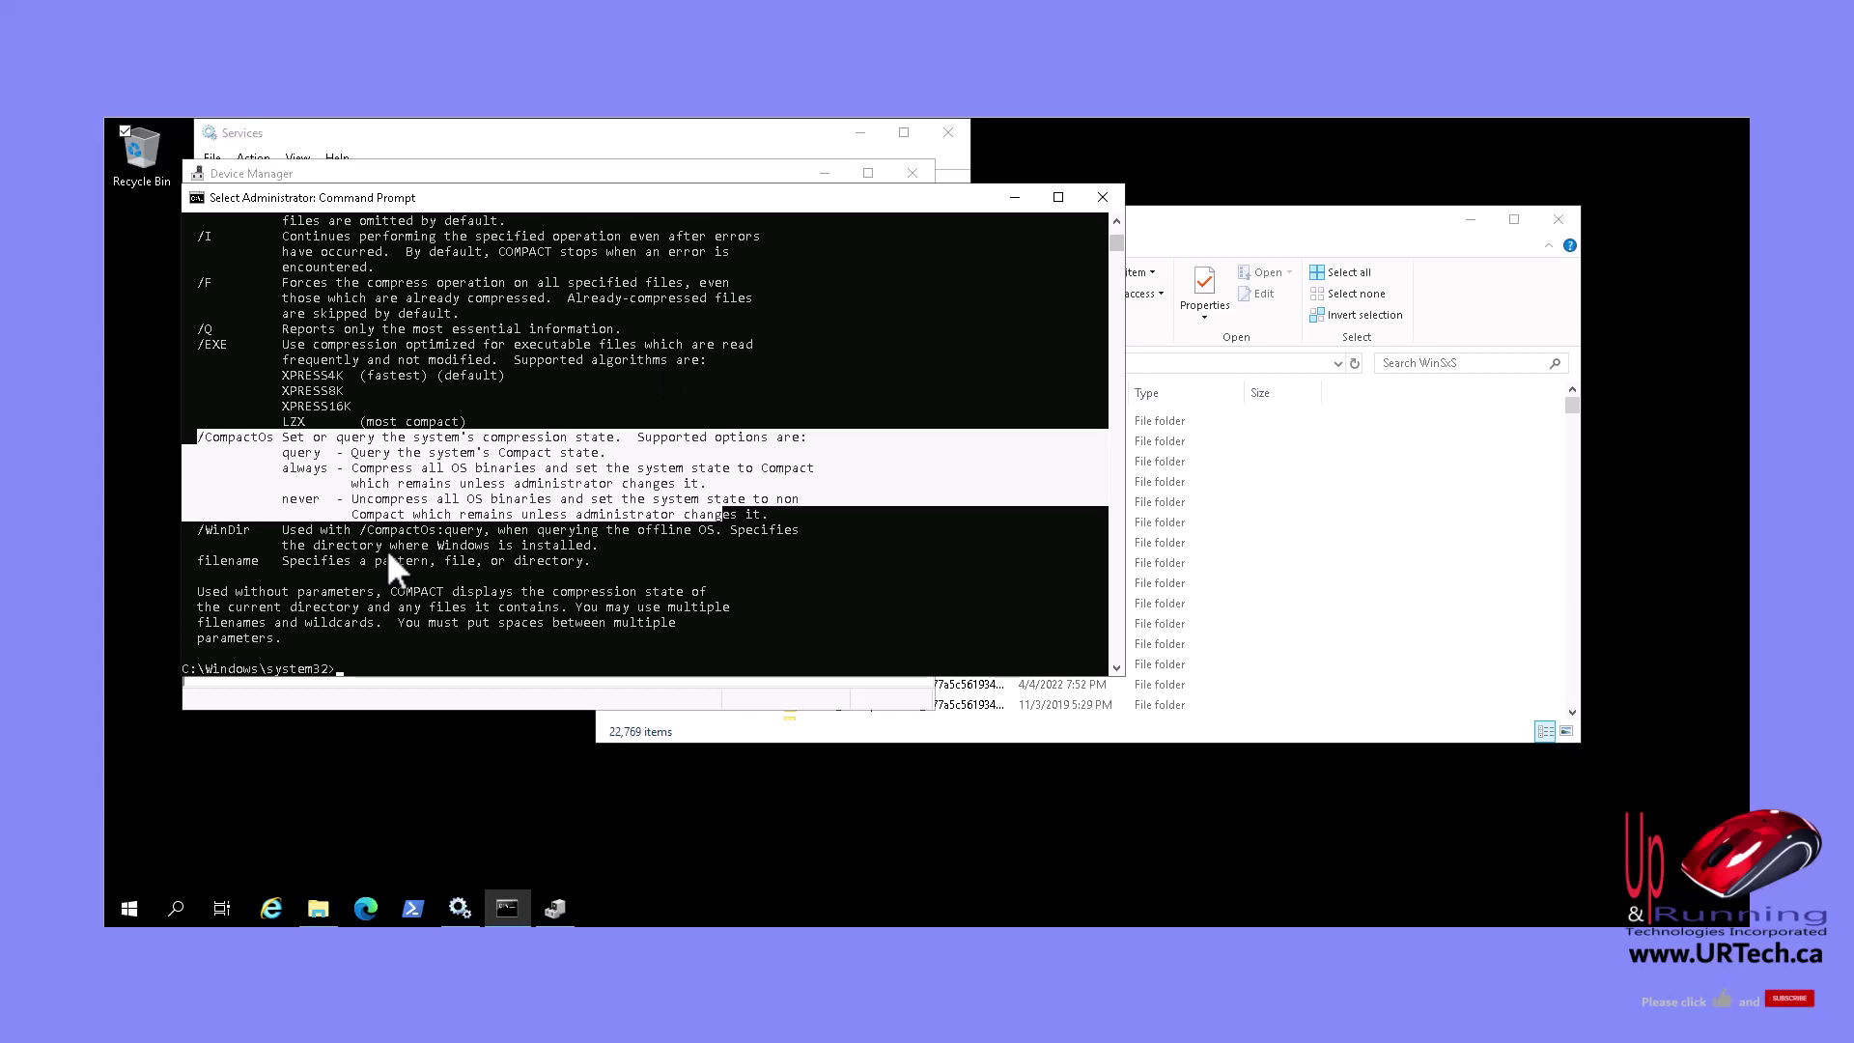
Go to Settings > System > Storage and view the This PC (C:) 99.4 GB usage breakdown.
{"action": "left_click", "coordinate": [131, 911]}
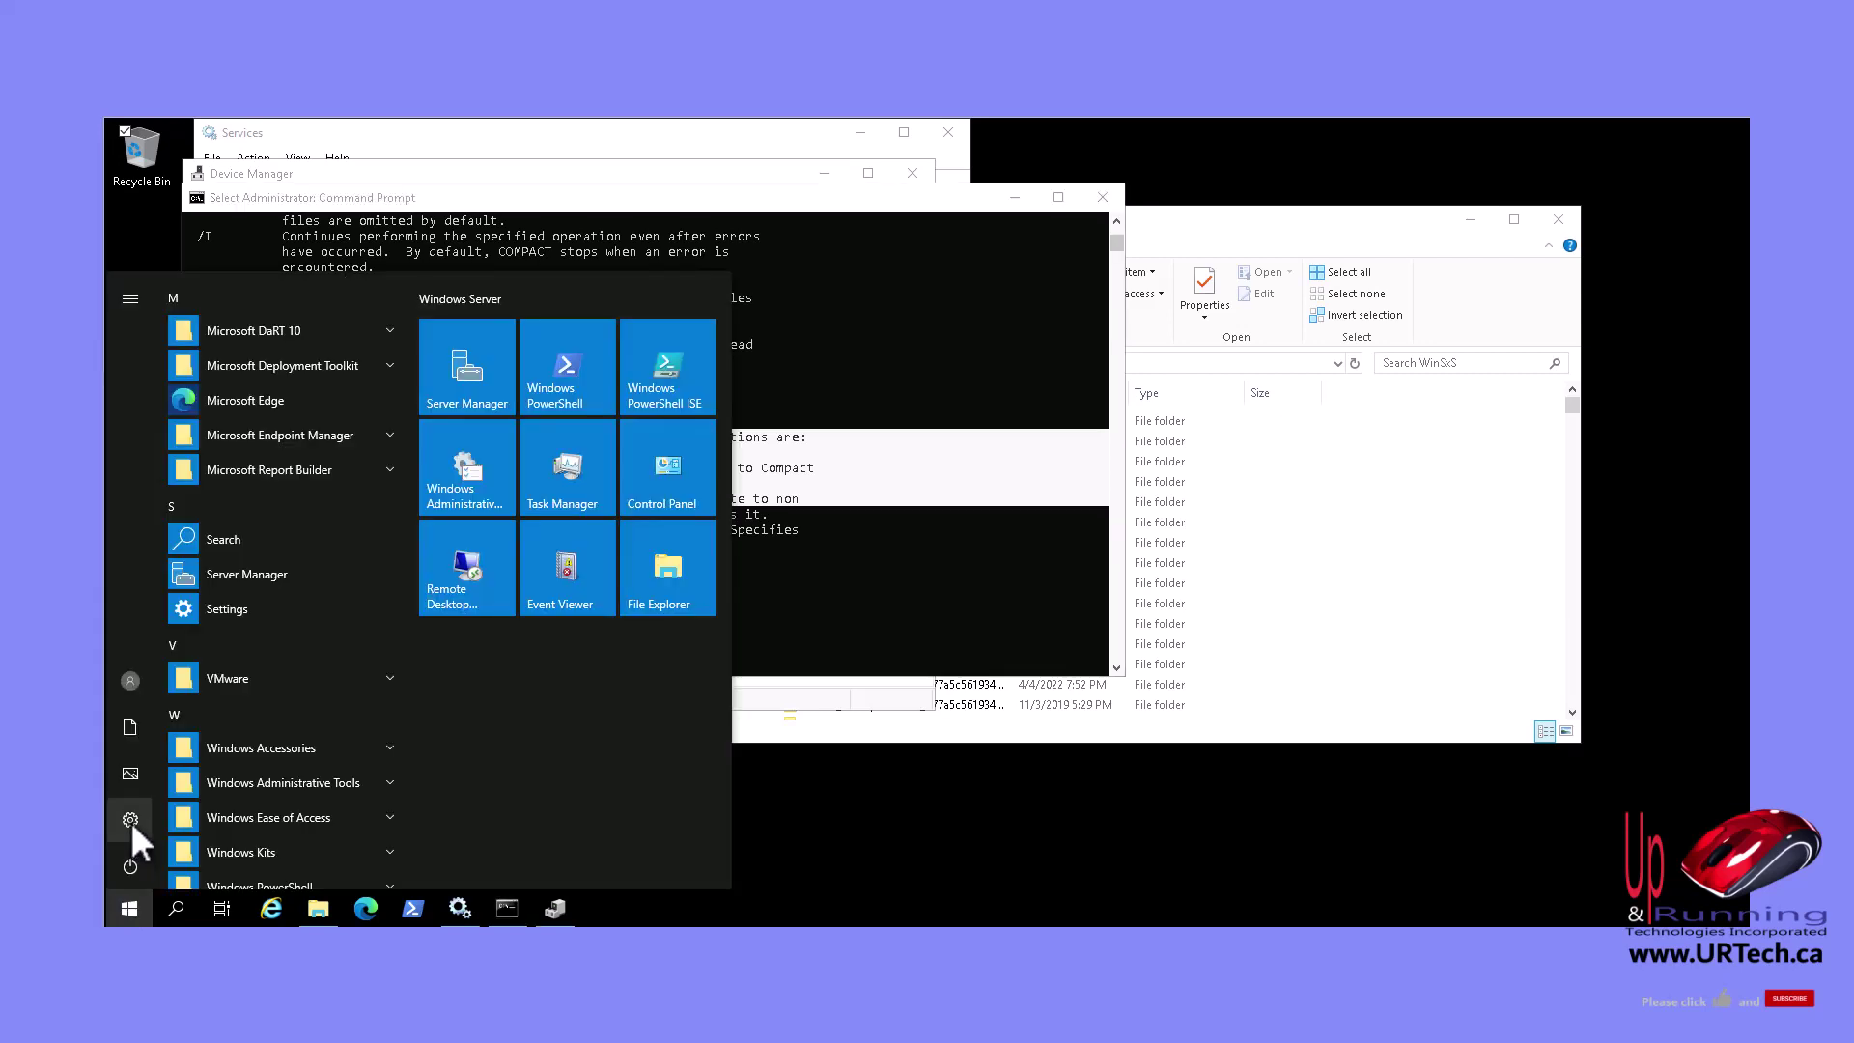
{"action": "left_click", "coordinate": [130, 821]}
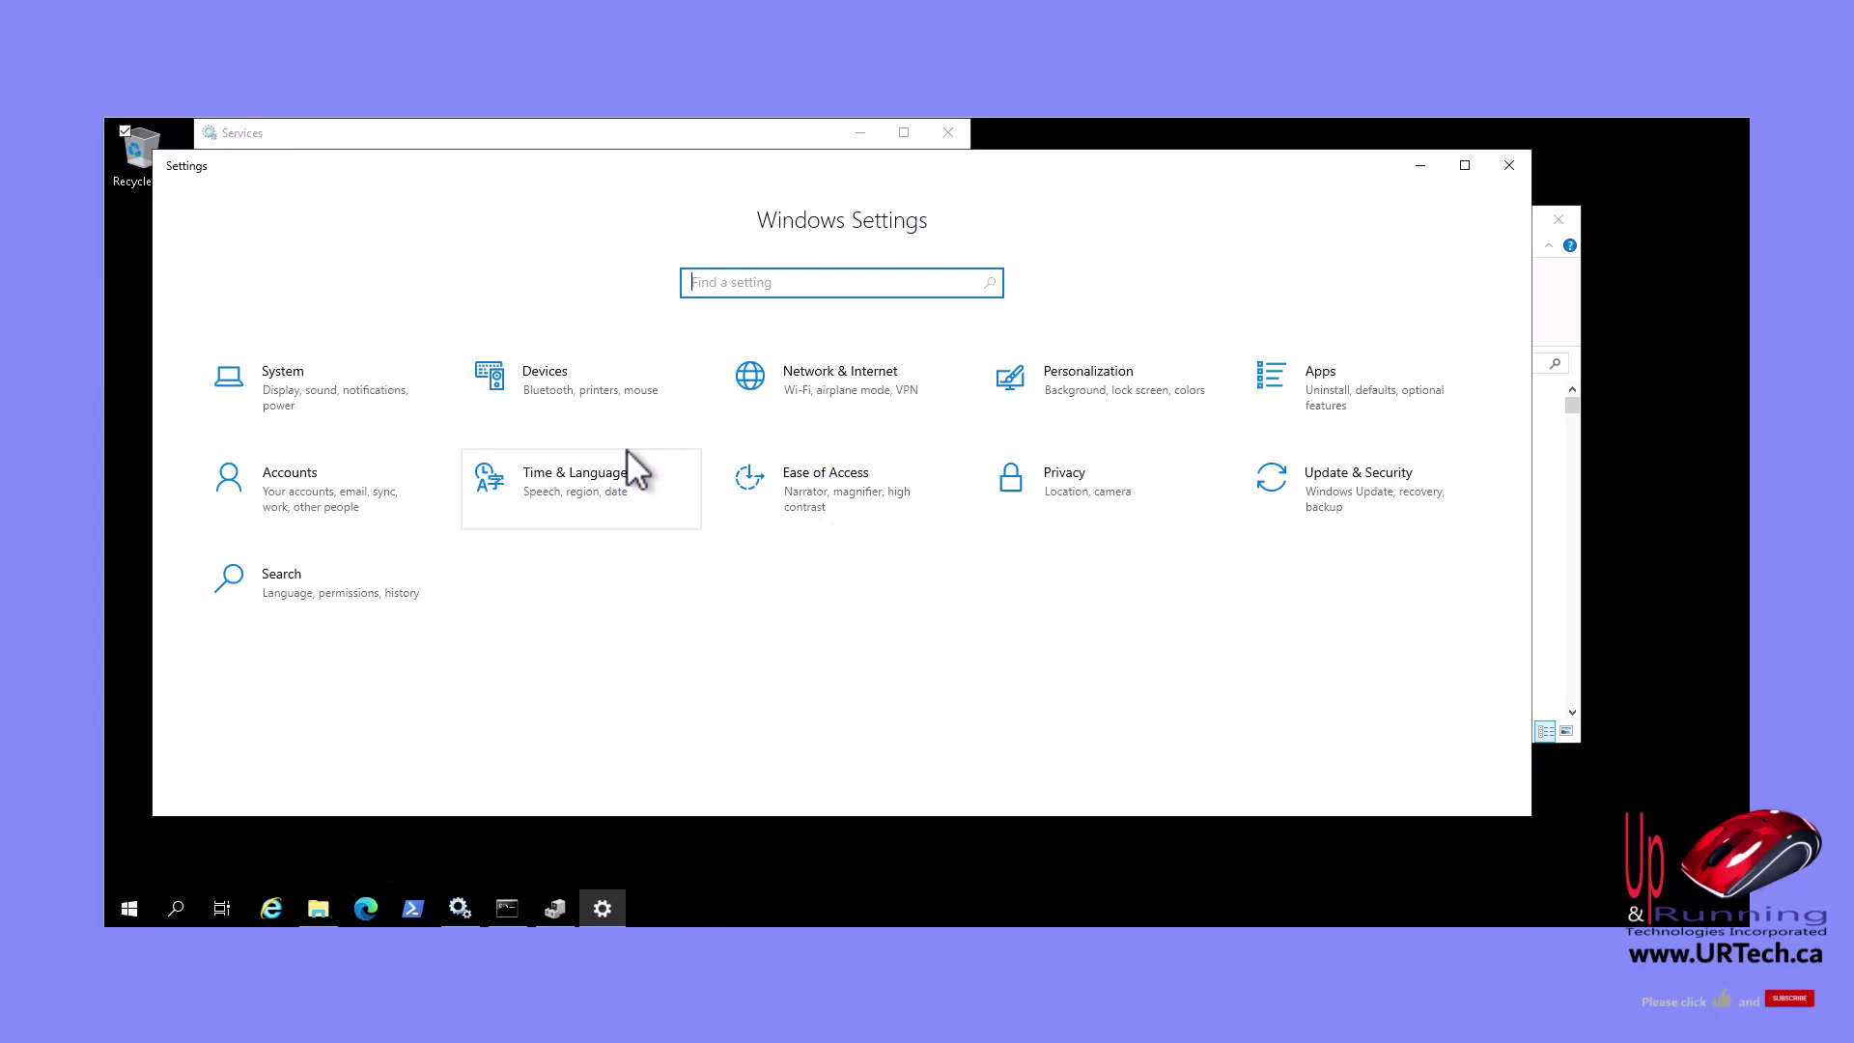
{"action": "left_click", "coordinate": [332, 378]}
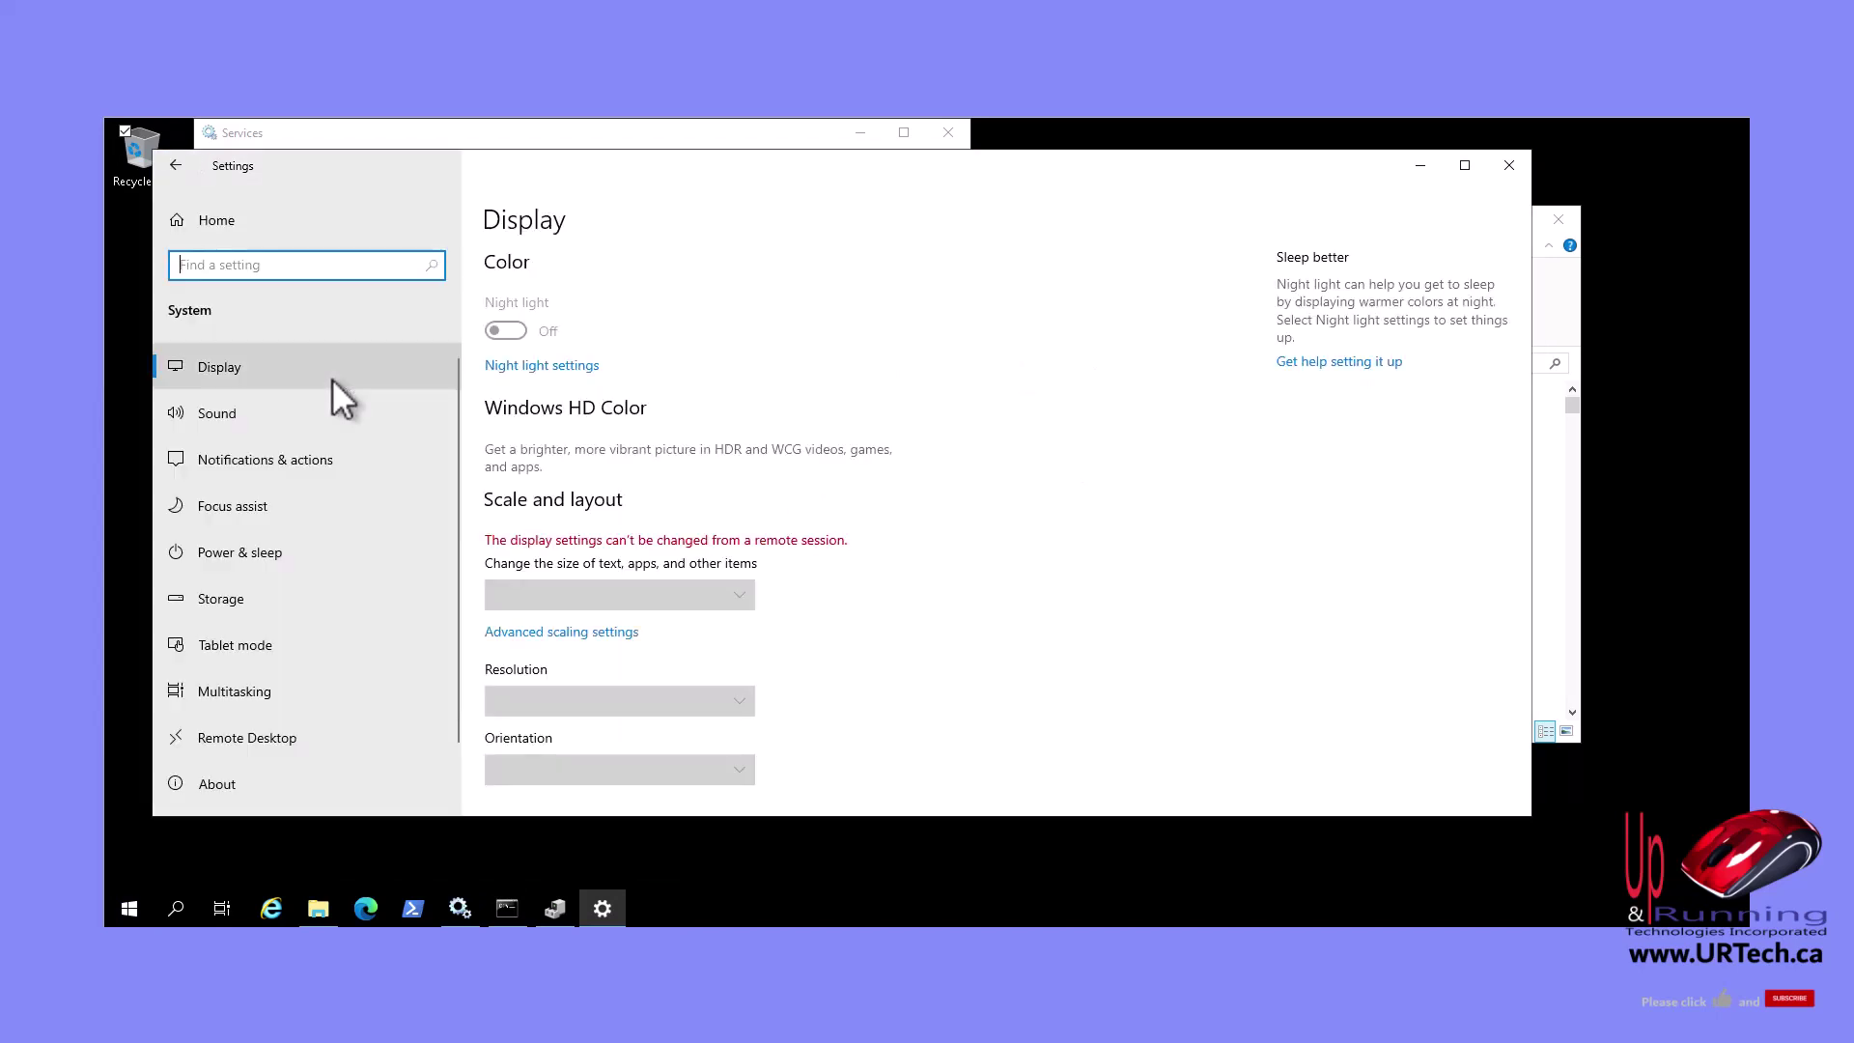
{"action": "left_click", "coordinate": [216, 595]}
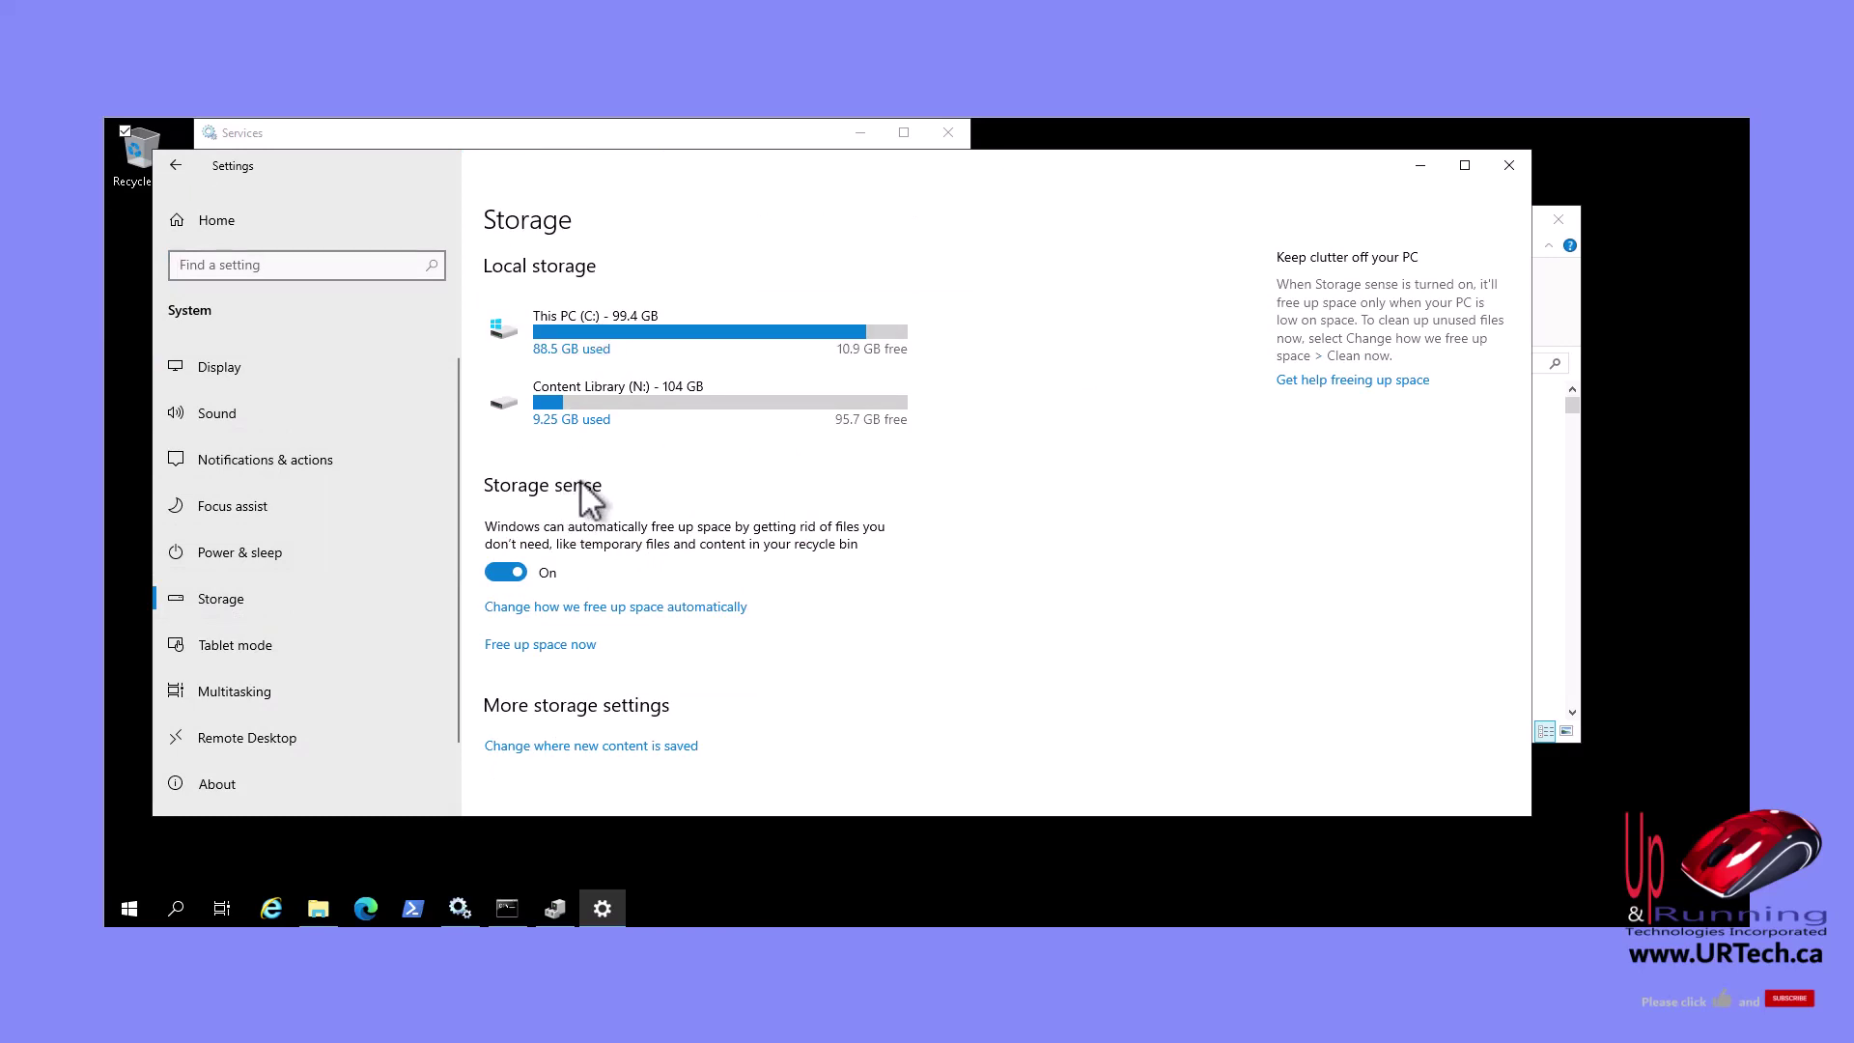
{"action": "left_click", "coordinate": [609, 321]}
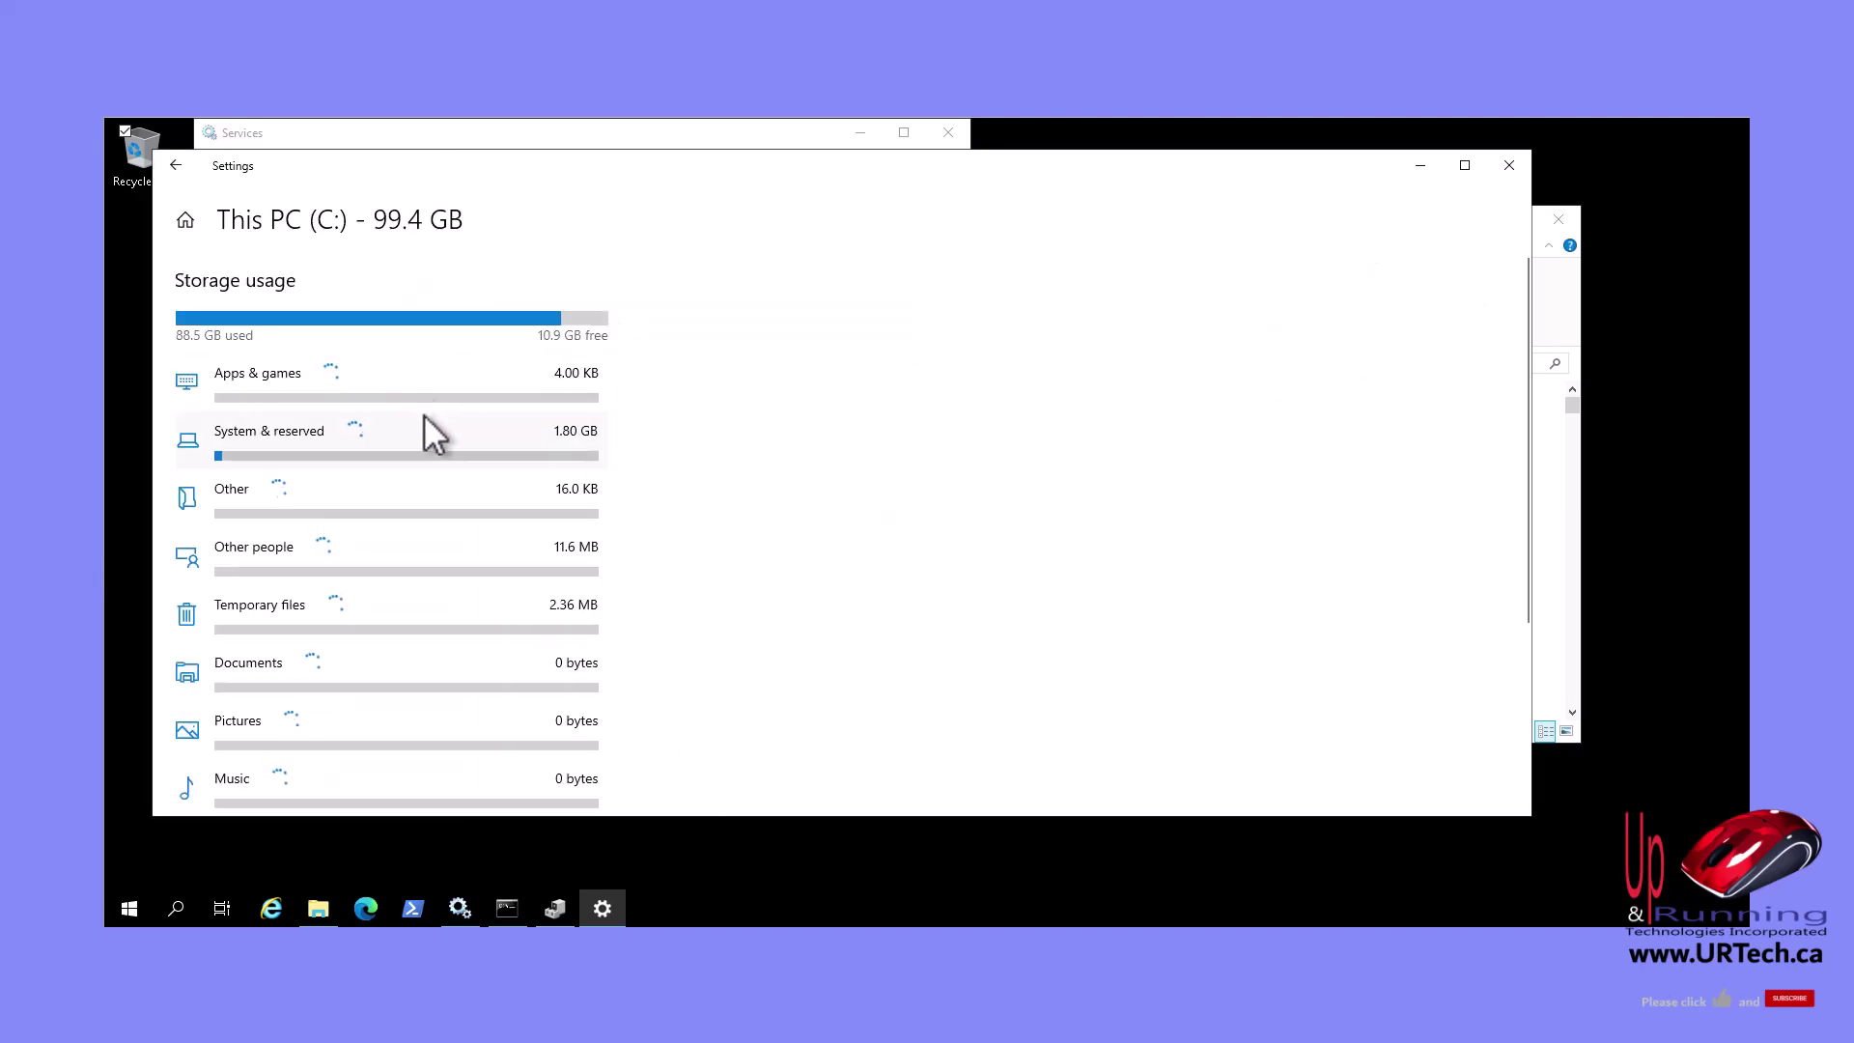
Browse the 174 MB of Temporary files on C: and go back to the drive's usage breakdown.
{"action": "left_click", "coordinate": [372, 607]}
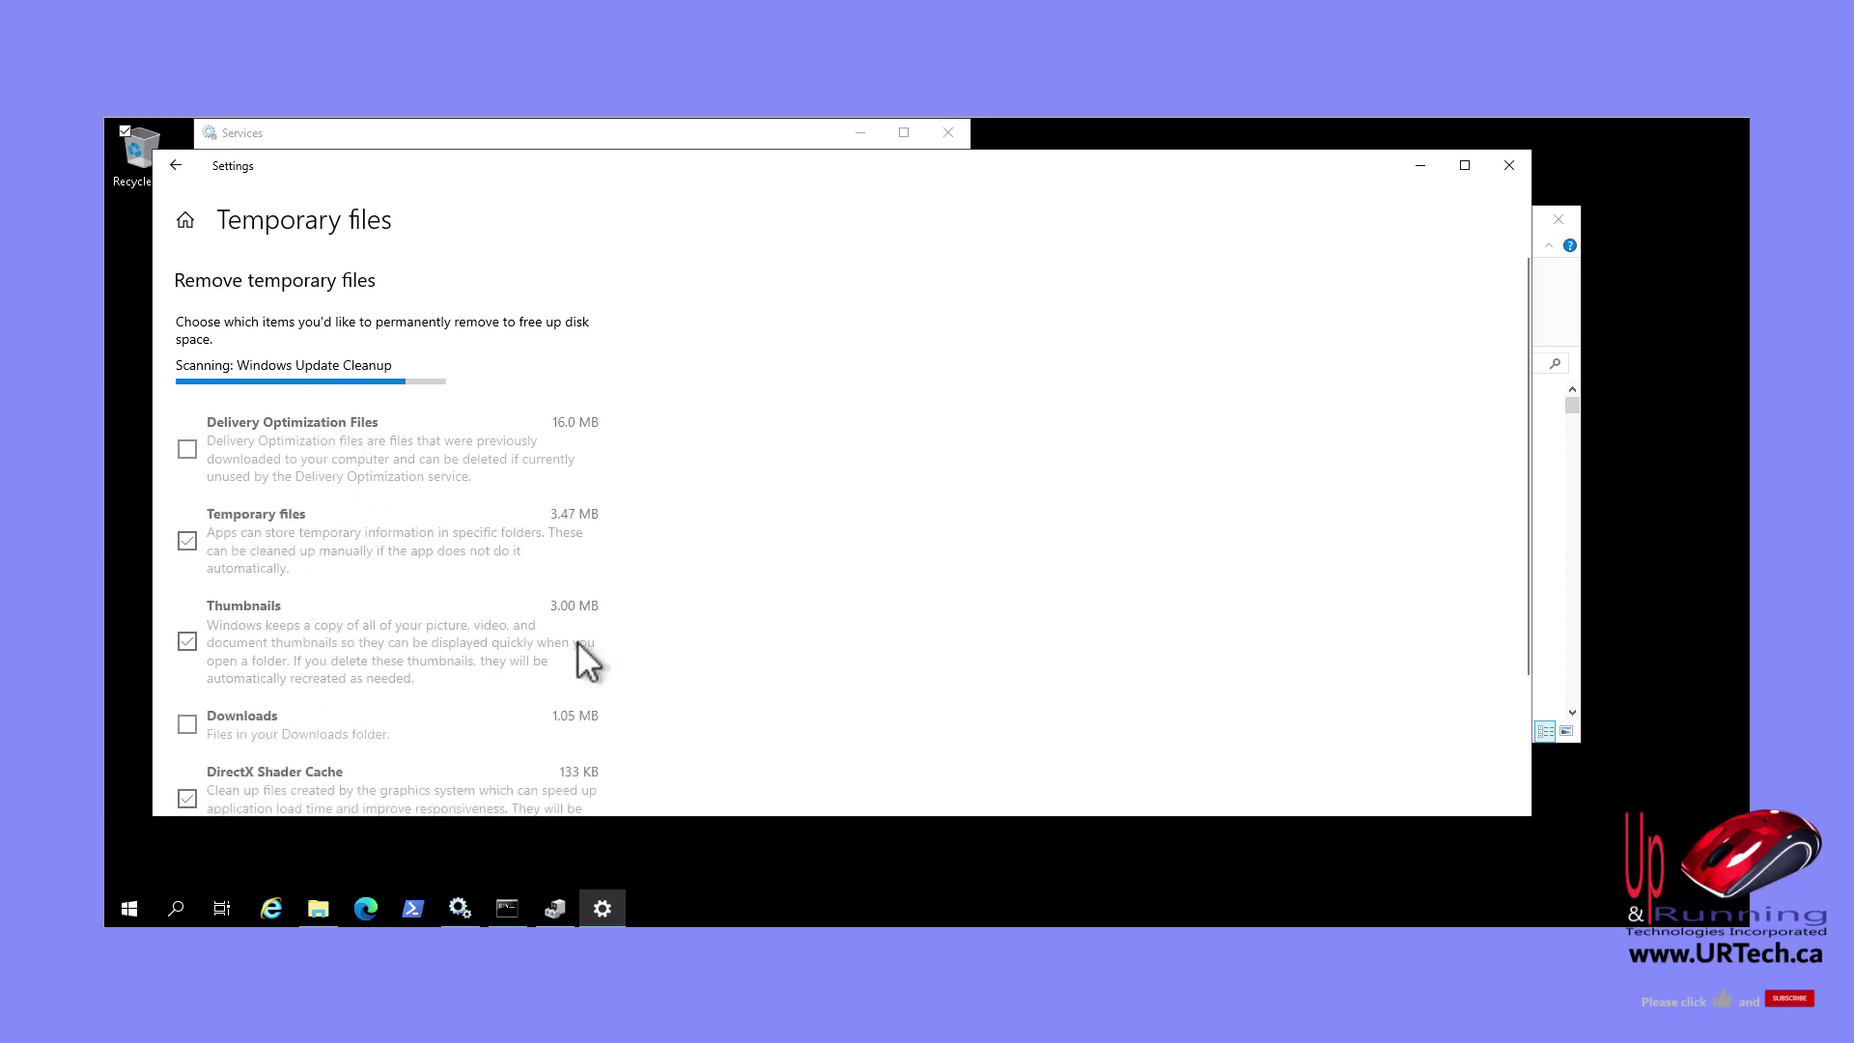
{"action": "scroll", "coordinate": [522, 645], "scroll_direction": "down", "scroll_amount": 2}
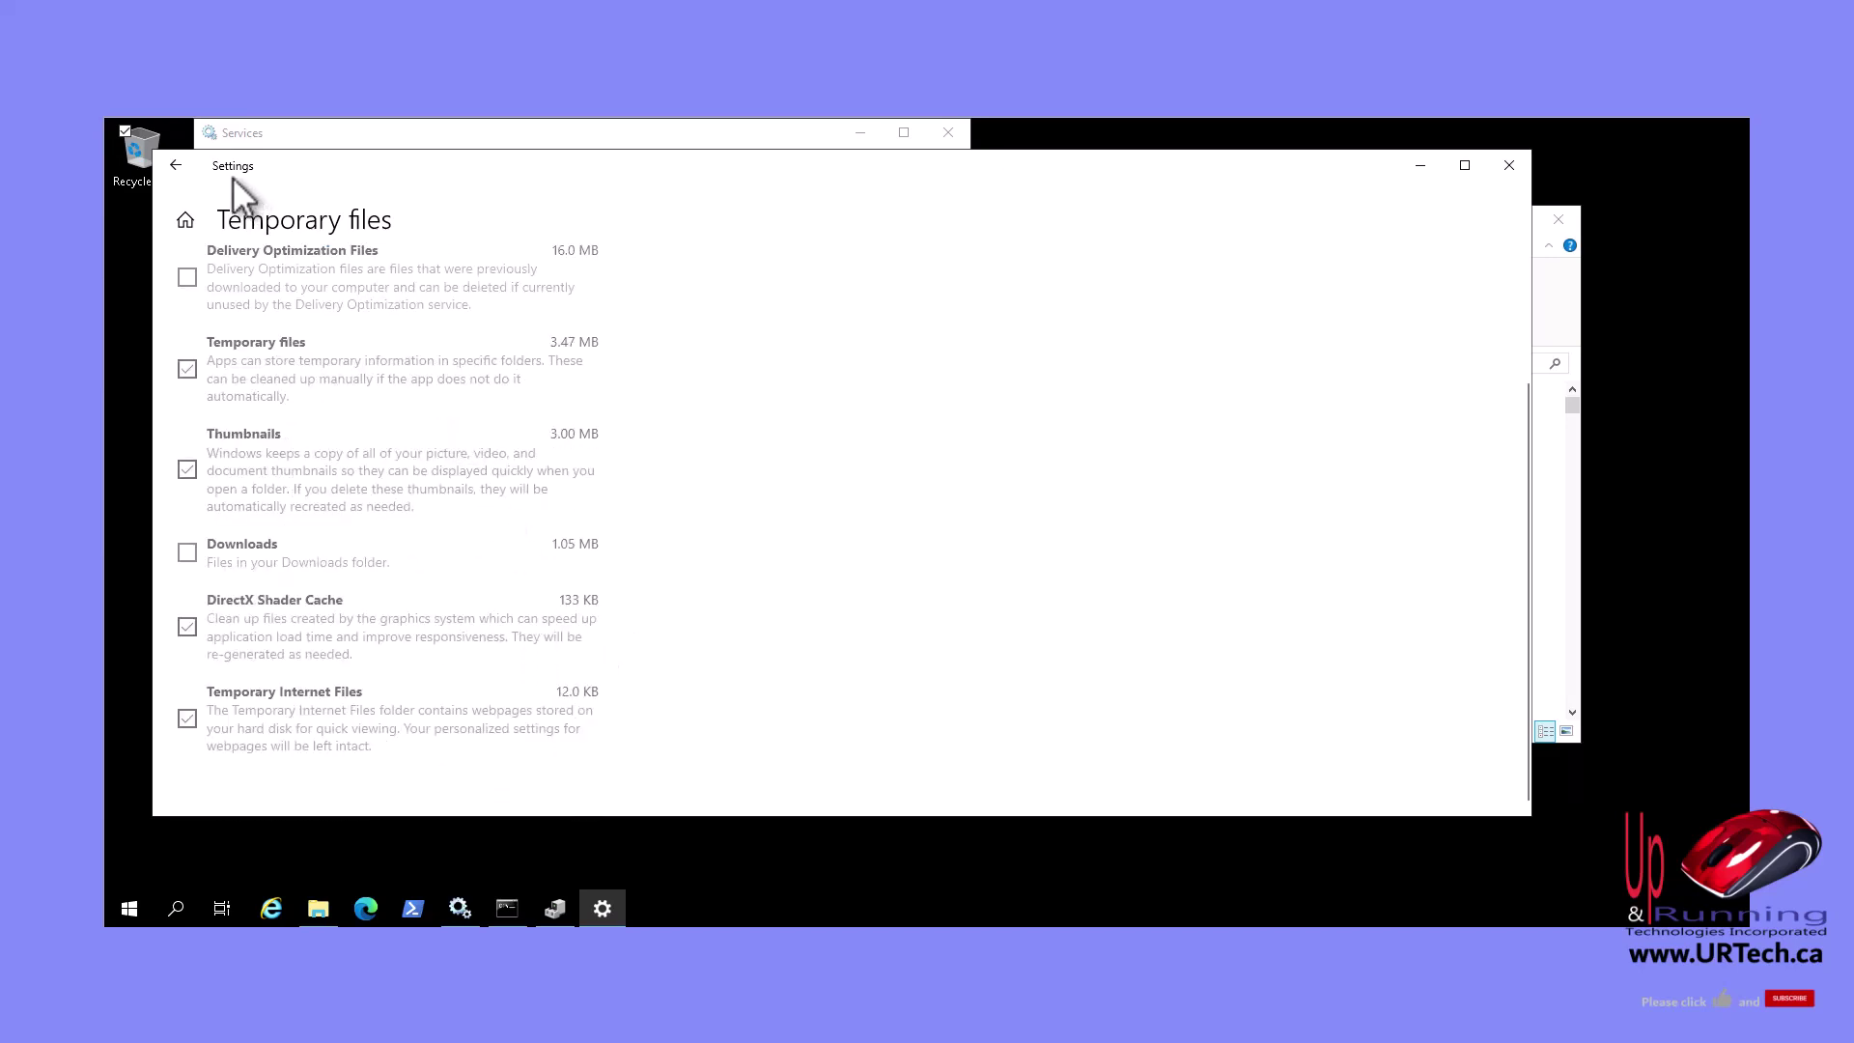
{"action": "left_click", "coordinate": [176, 165]}
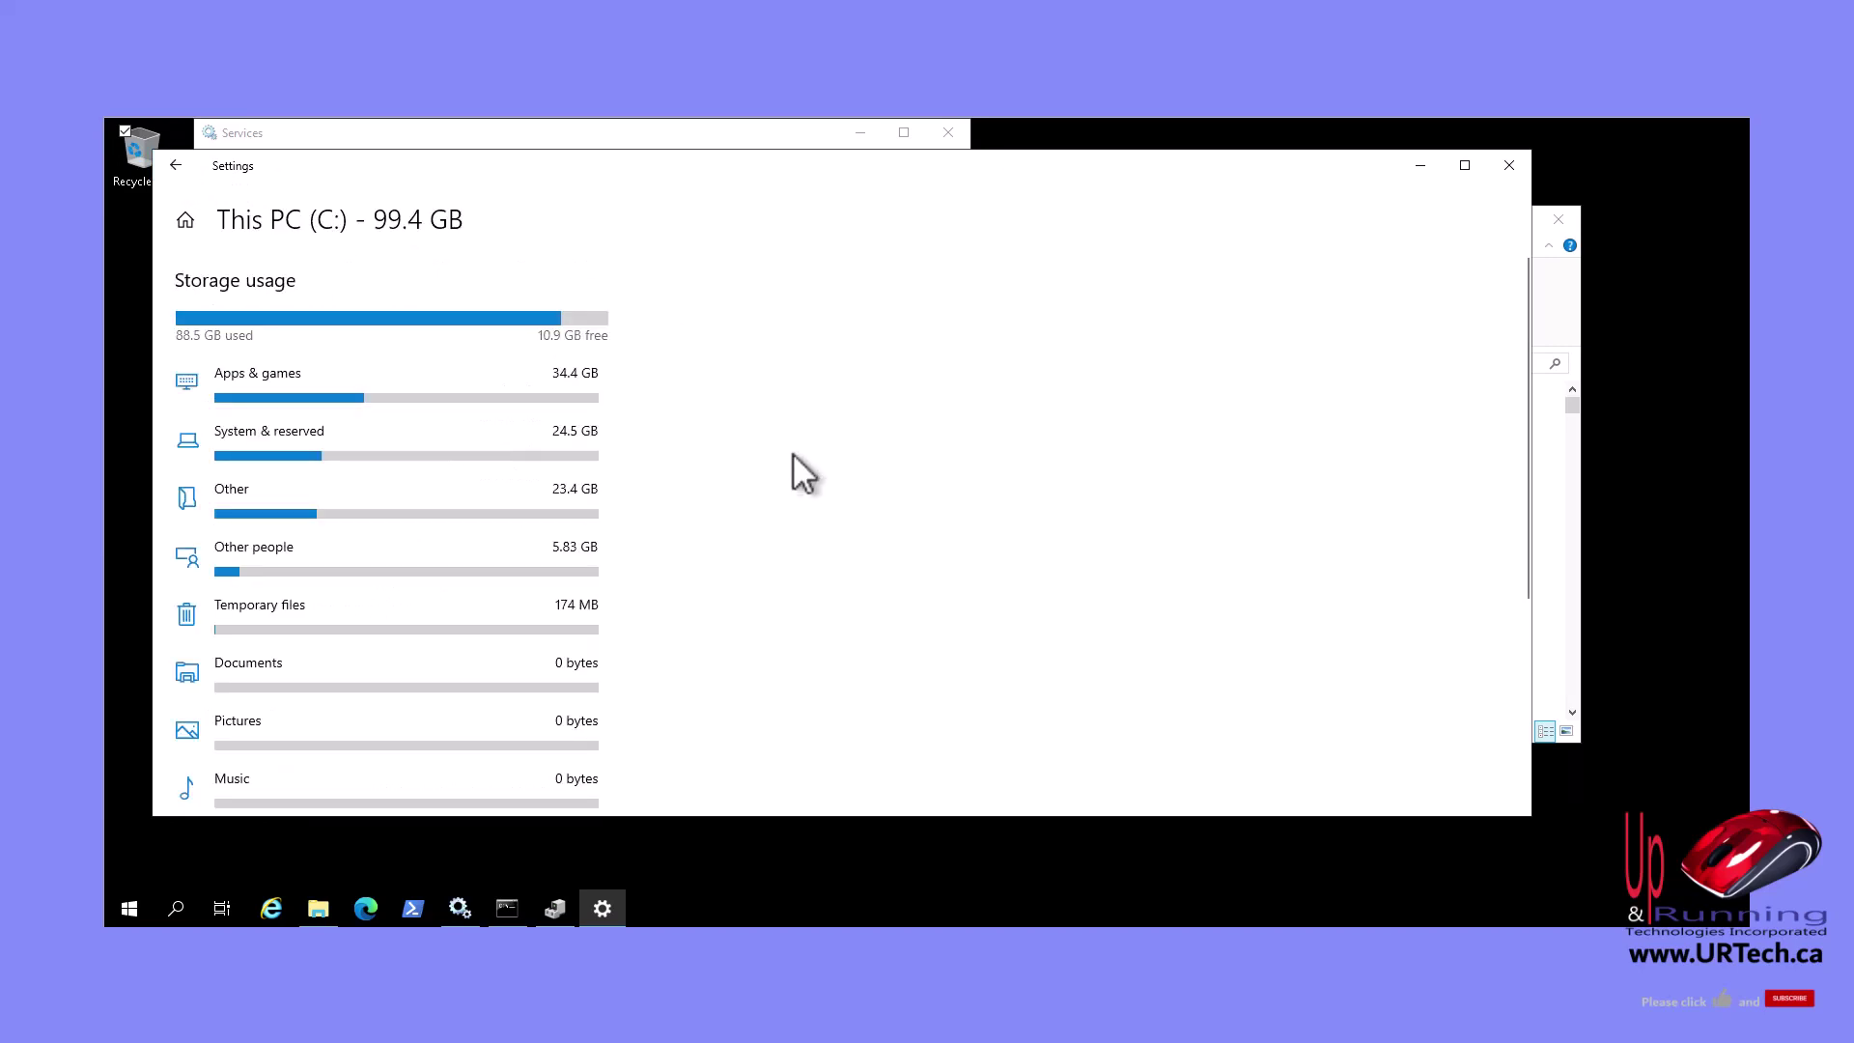
From the main Storage page, scan with Free up space now for removable temporary files.
{"action": "left_click", "coordinate": [176, 165]}
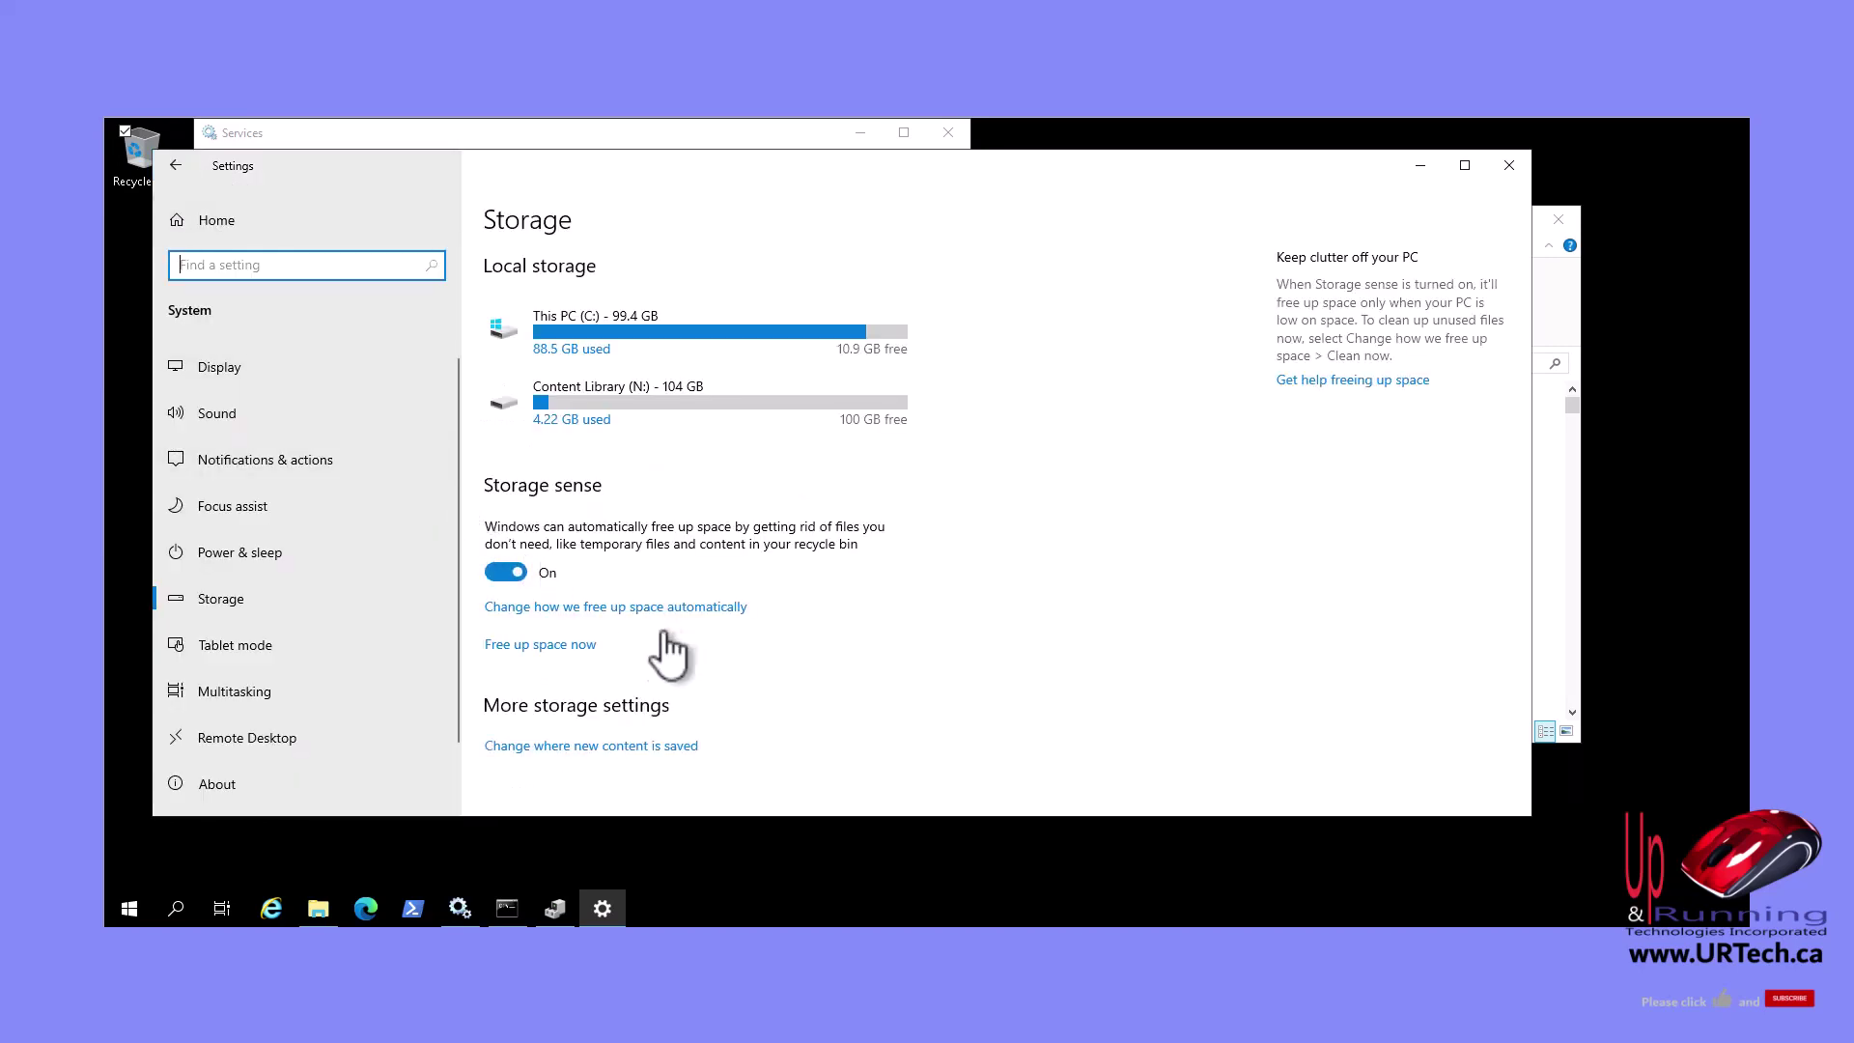
{"action": "left_click", "coordinate": [537, 646]}
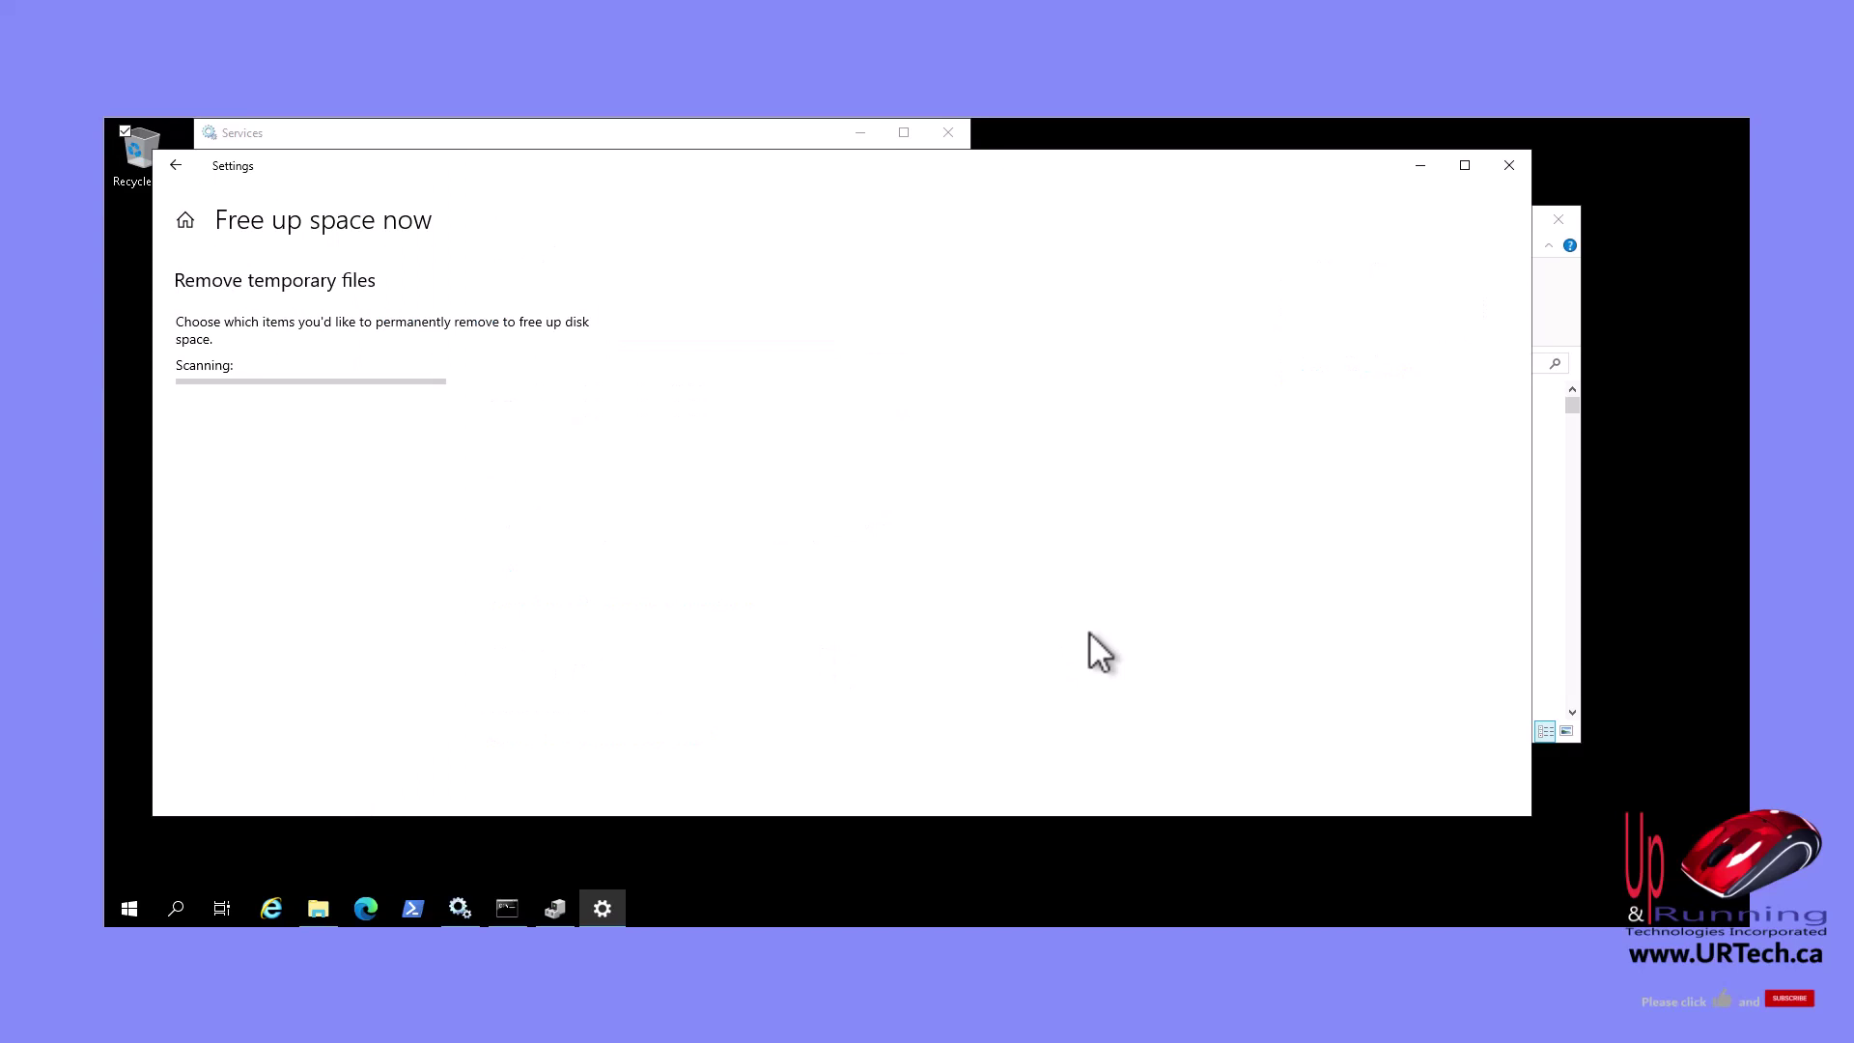